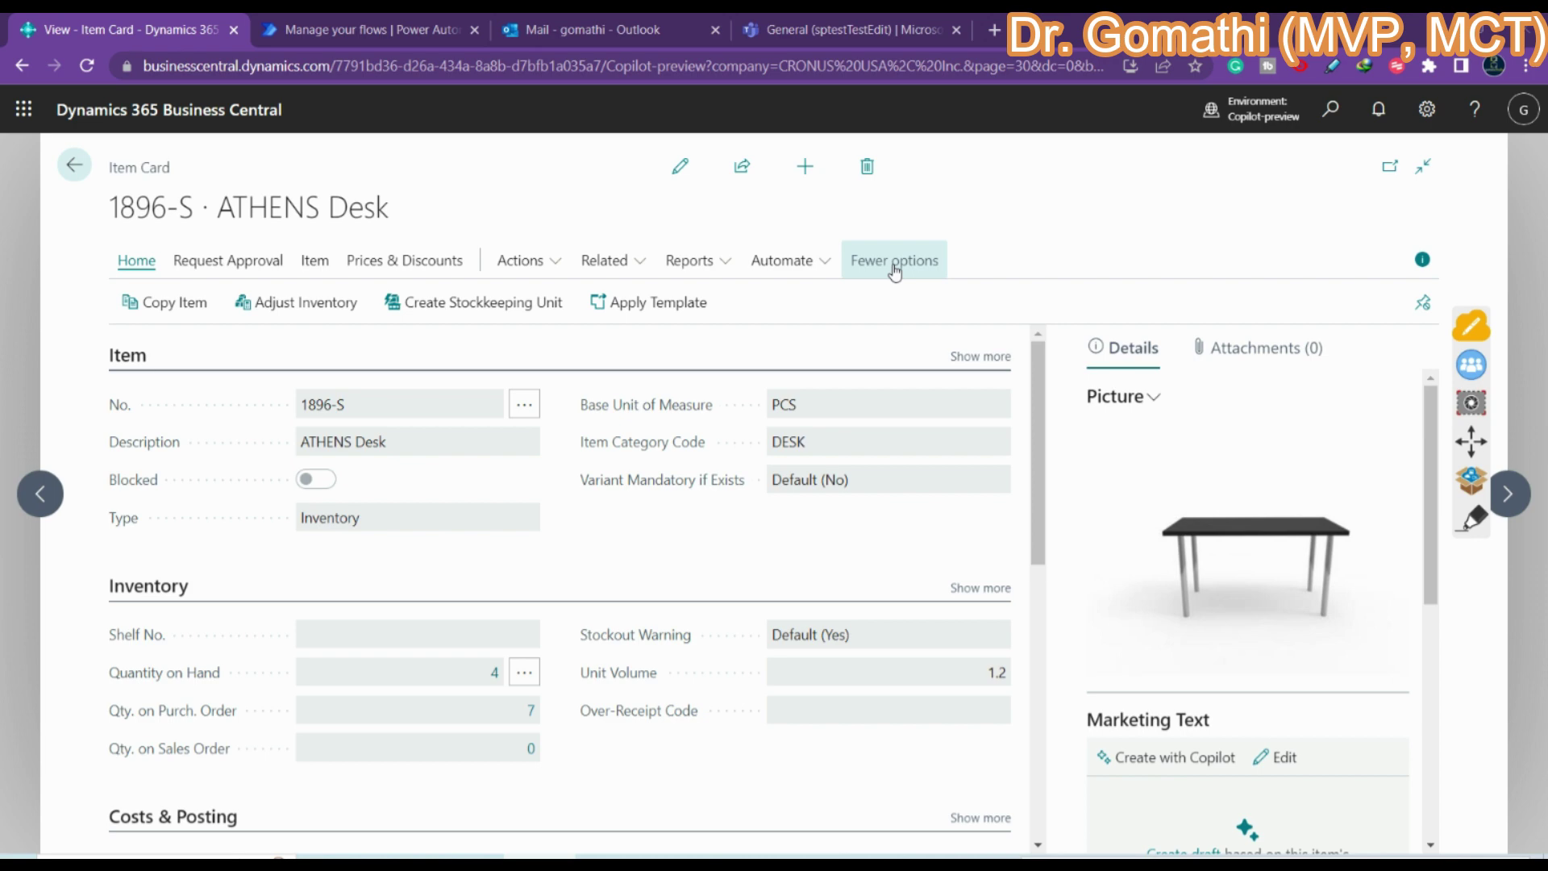
From the item card's Automate menu, create a blank flow with the For a selected record (V3) trigger.
left_click(782, 261)
mouse_move(780, 314)
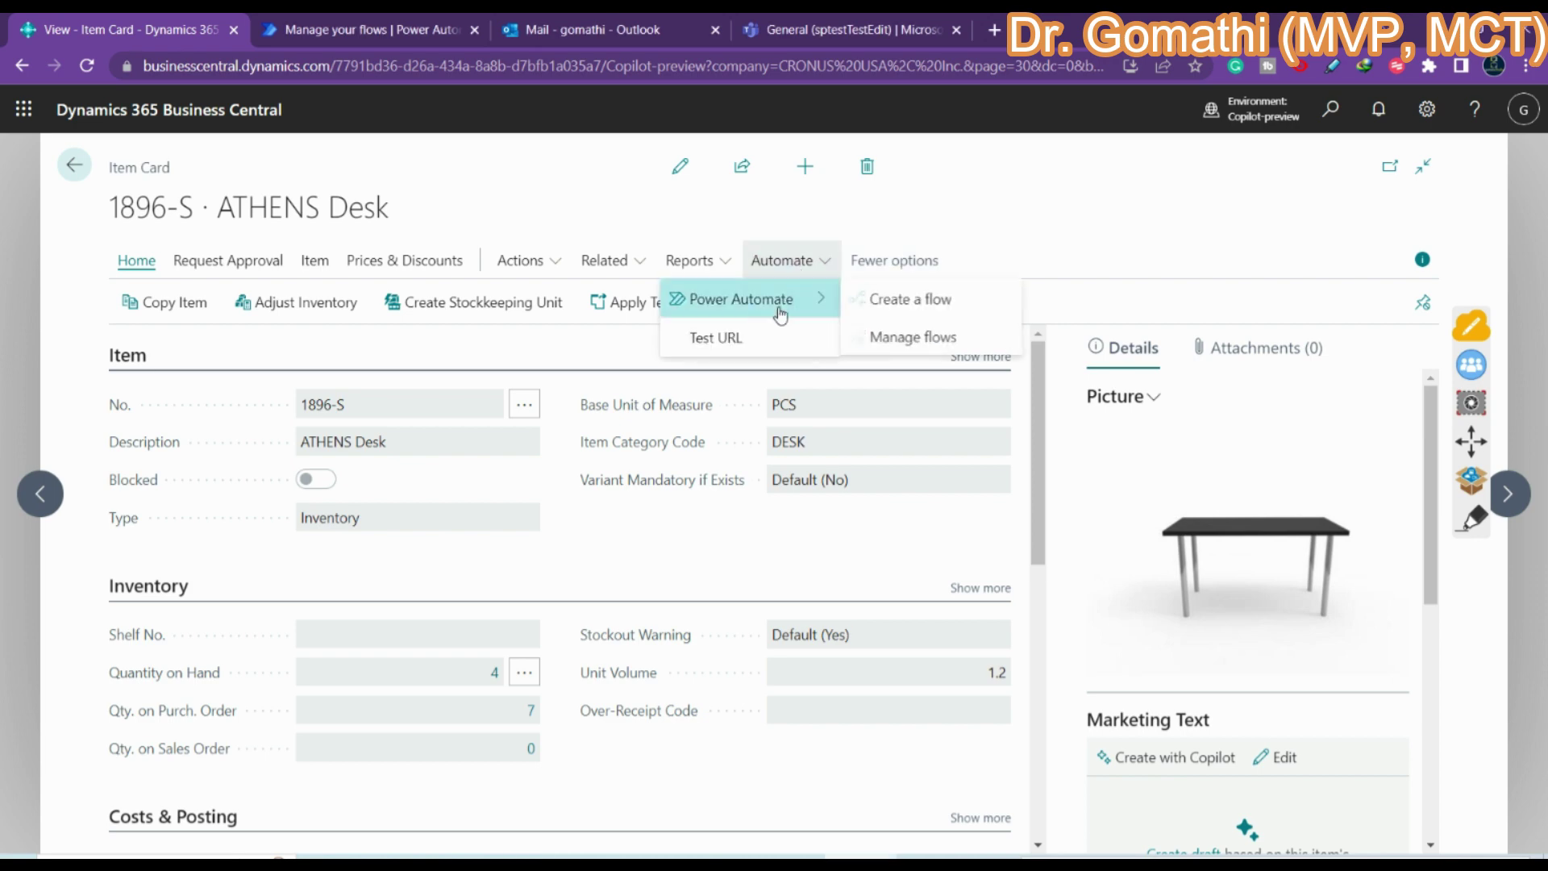
left_click(871, 298)
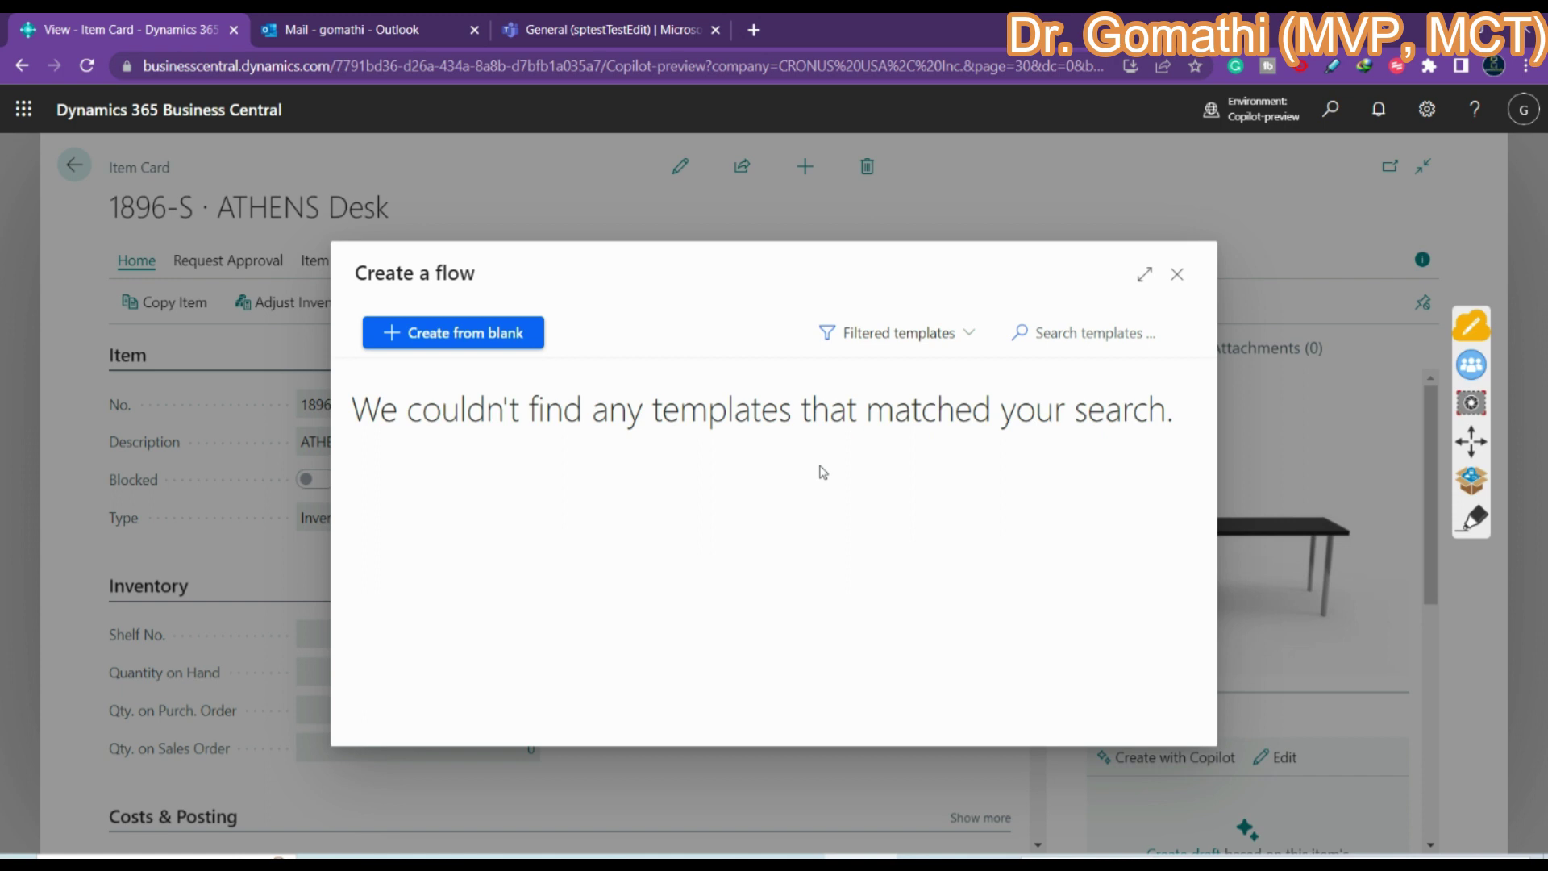
left_click(466, 335)
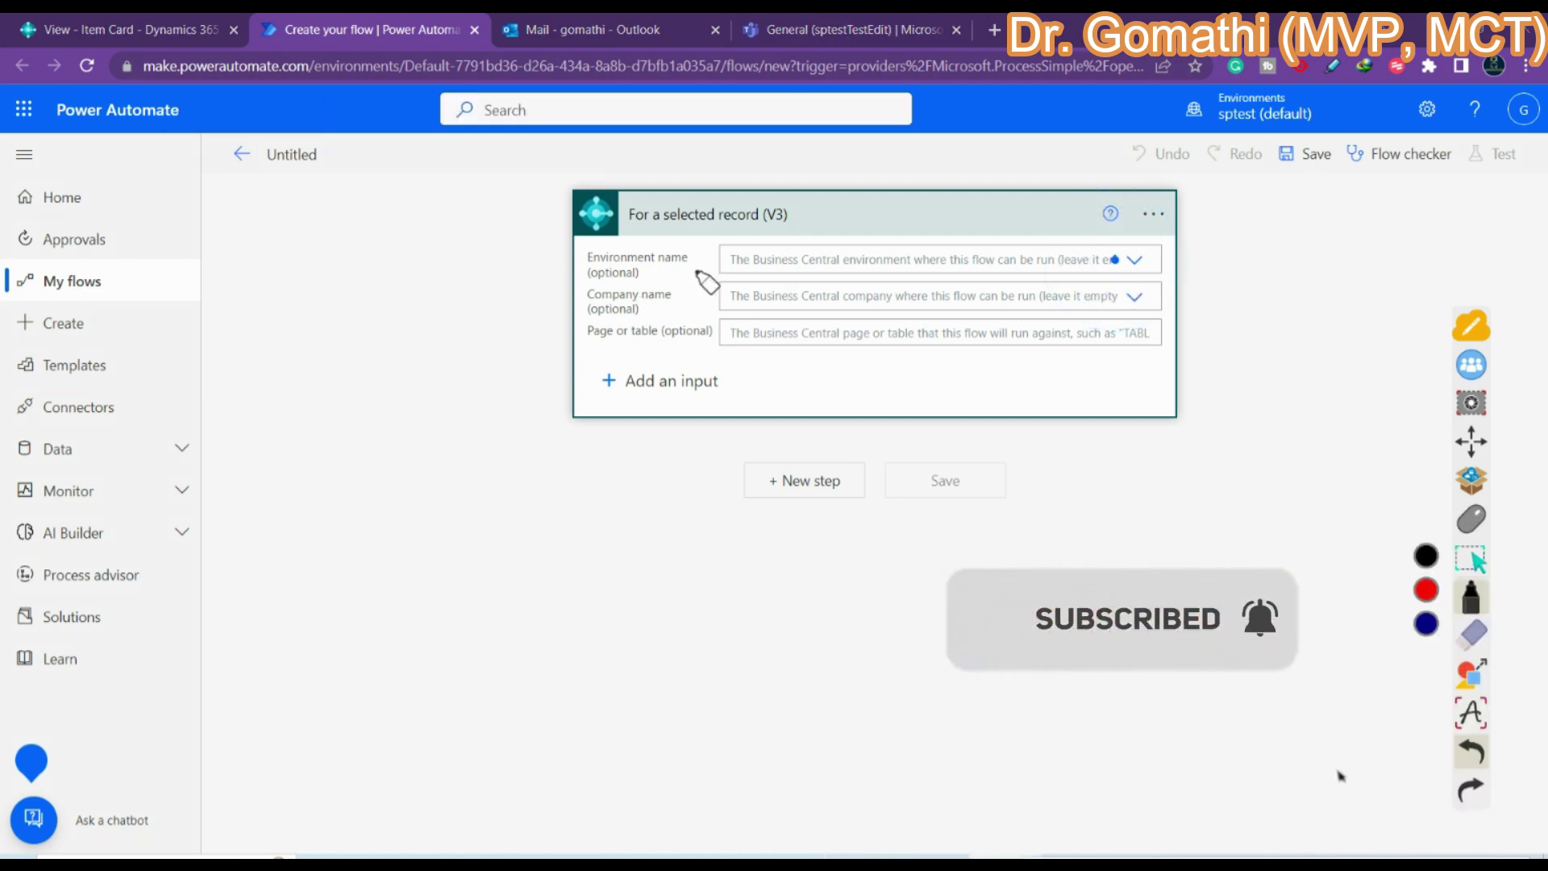
Mark up the trigger's optional Environment and Company name fields with annotations, then erase them.
left_click_drag(586, 283, 665, 283)
left_click_drag(584, 319, 683, 318)
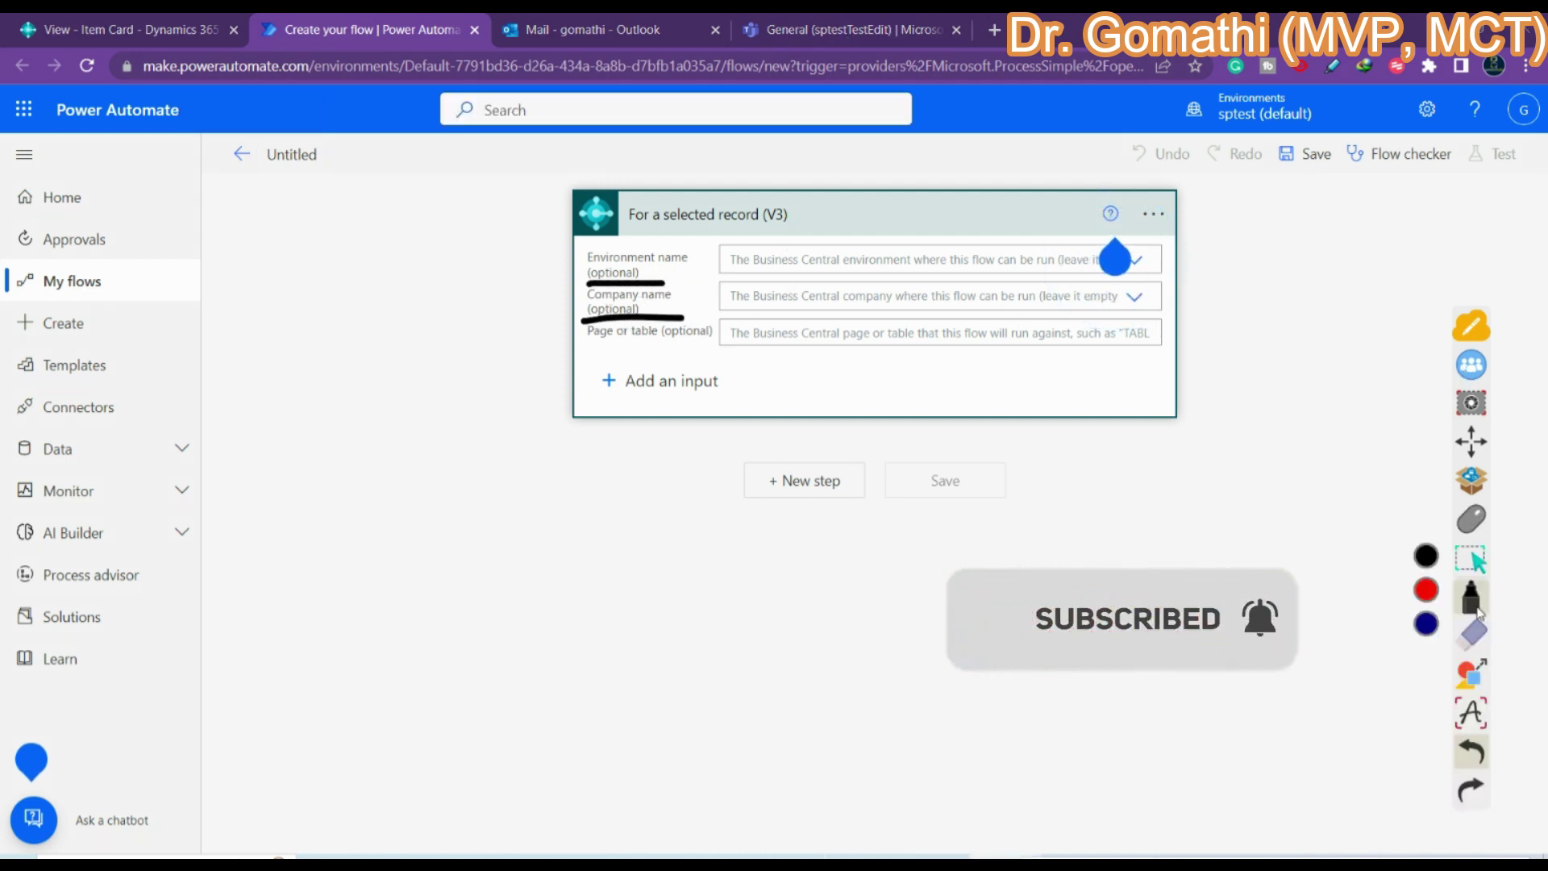
left_click(1473, 633)
left_click(1425, 628)
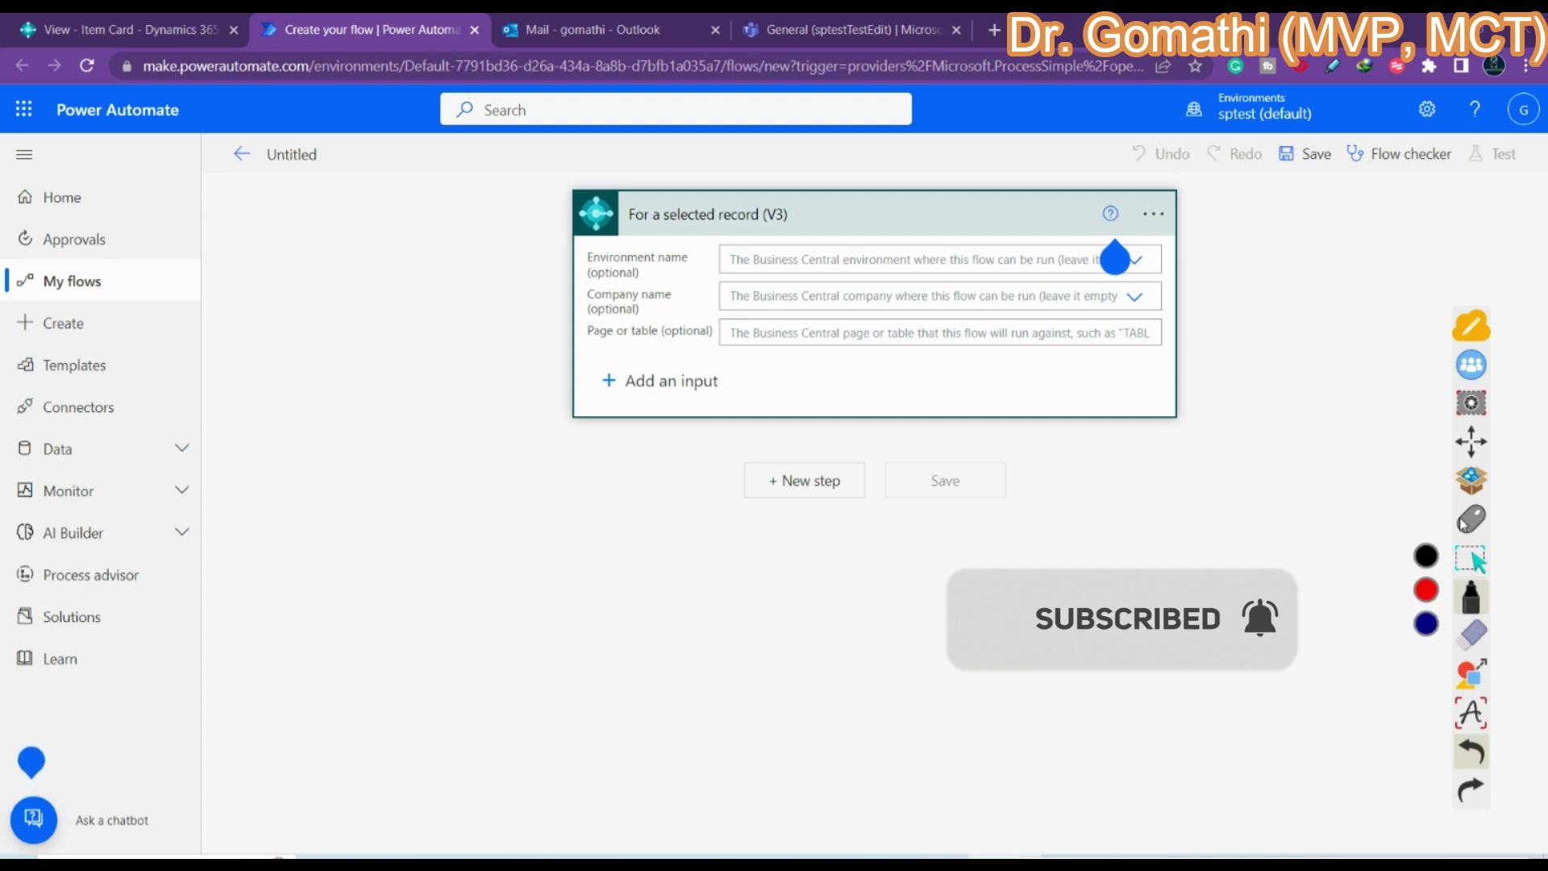
left_click(1473, 559)
Compare the trigger's environment list with the environment name shown on the ATHENS Desk item card.
left_click(740, 256)
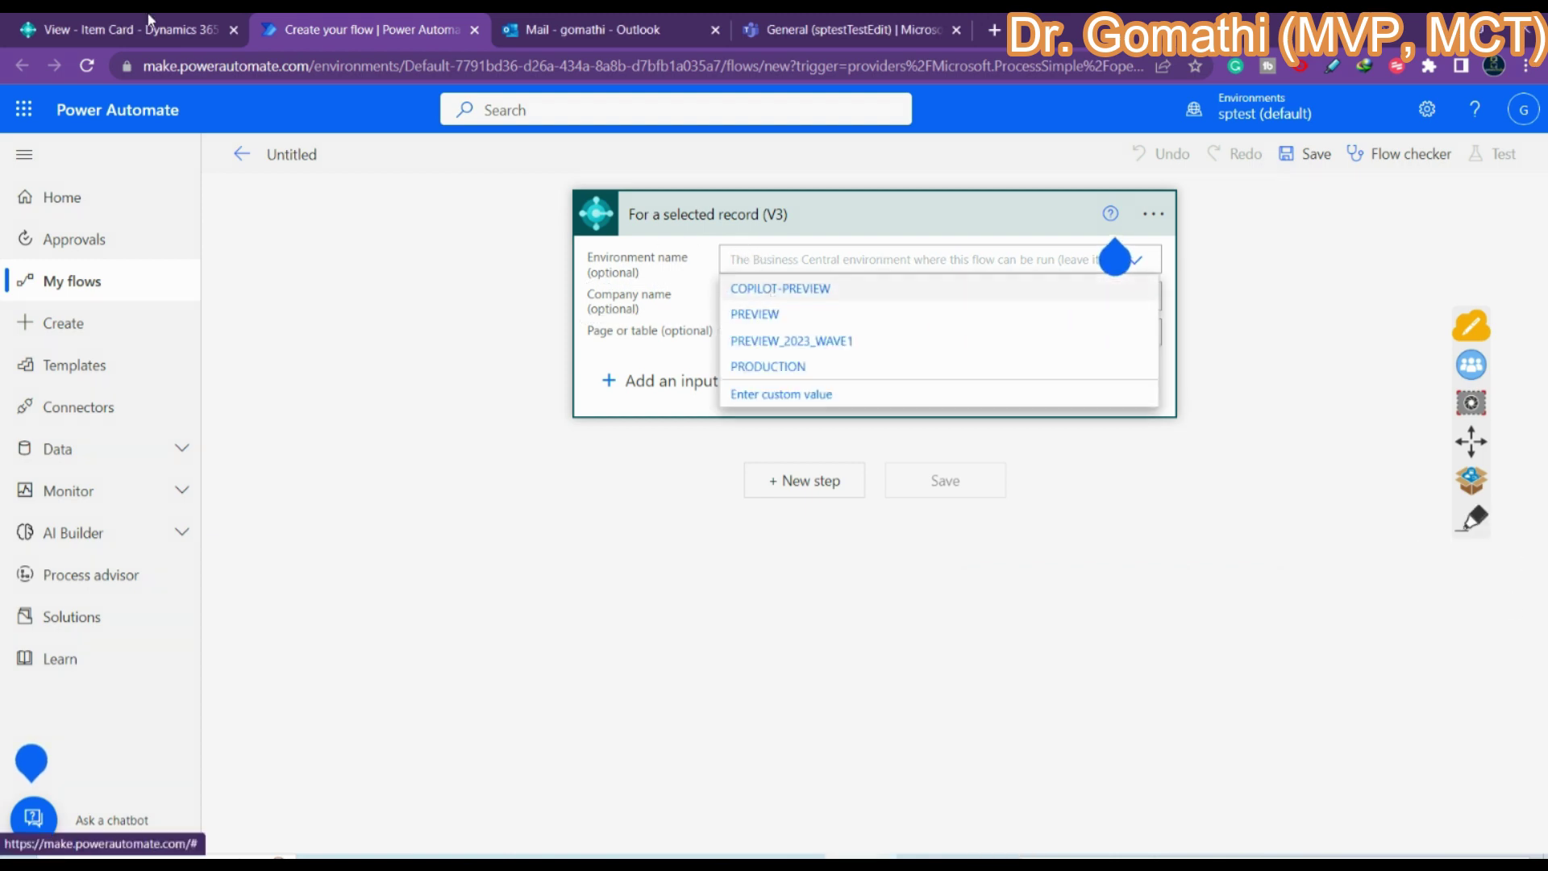
left_click(113, 29)
left_click(1468, 525)
mouse_move(1299, 89)
left_mouse_down()
mouse_move(1266, 84)
mouse_move(1380, 169)
mouse_move(1273, 181)
left_mouse_up()
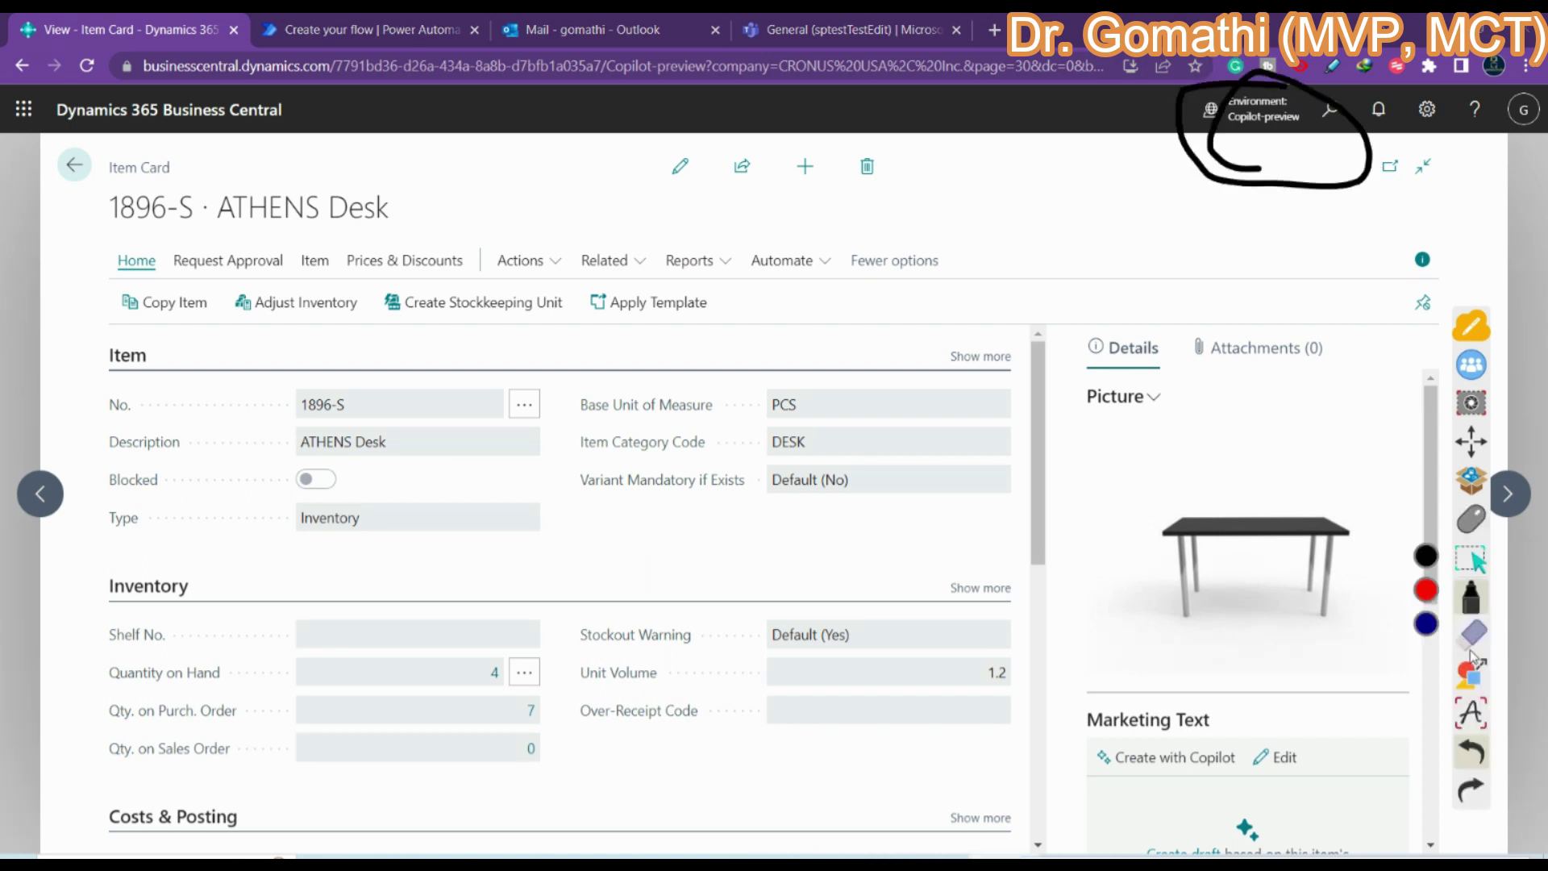
left_click(1485, 550)
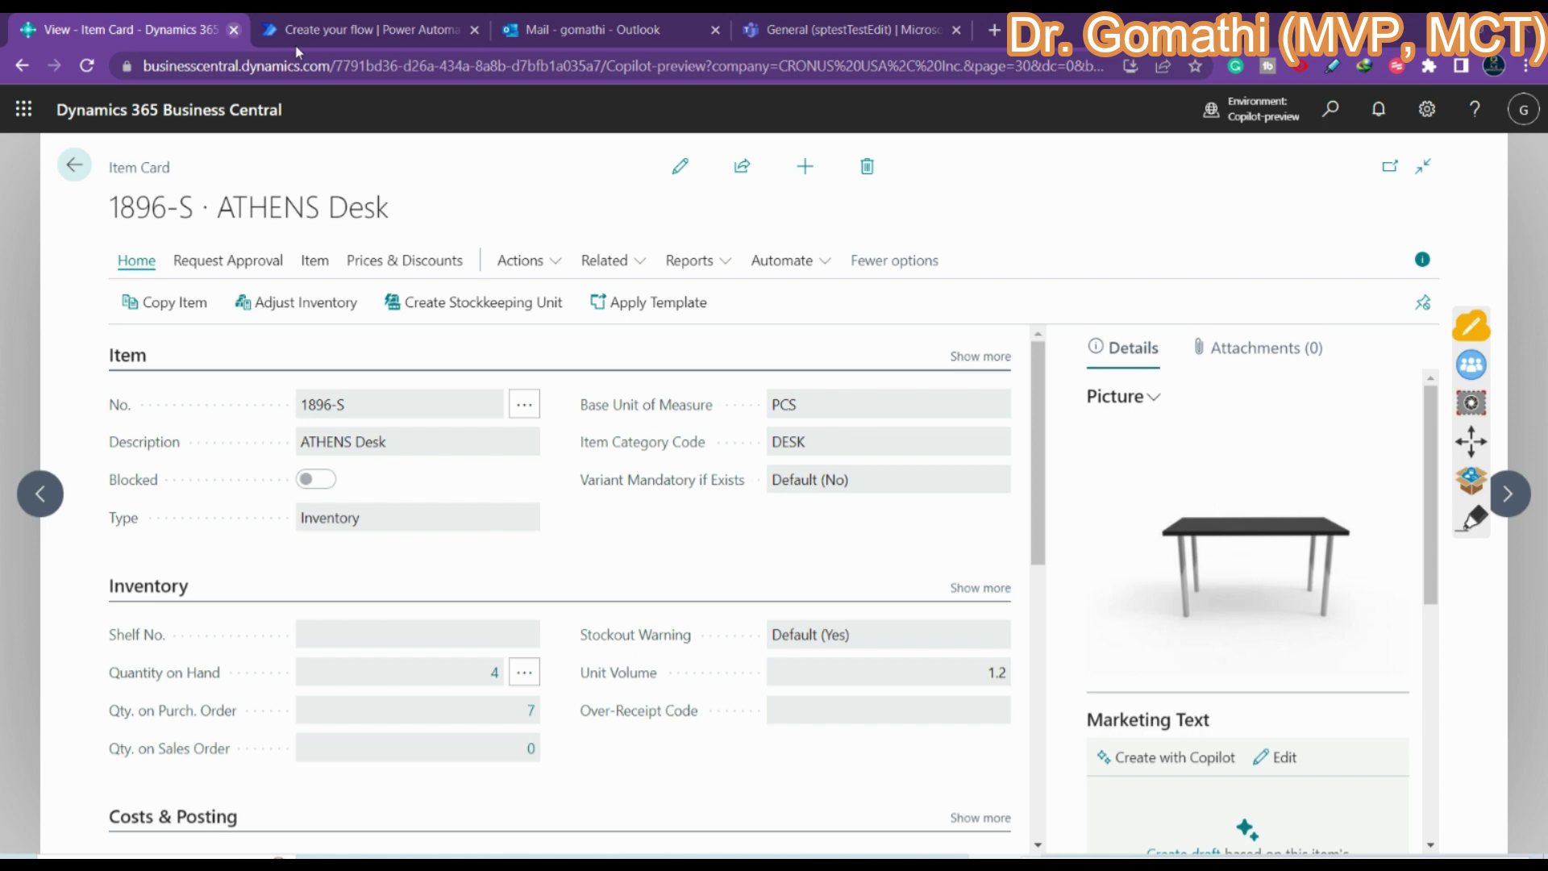
left_click(363, 29)
Set the trigger environment to COPILOT-PREVIEW and the company to CRONUS USA, Inc.
left_click(791, 292)
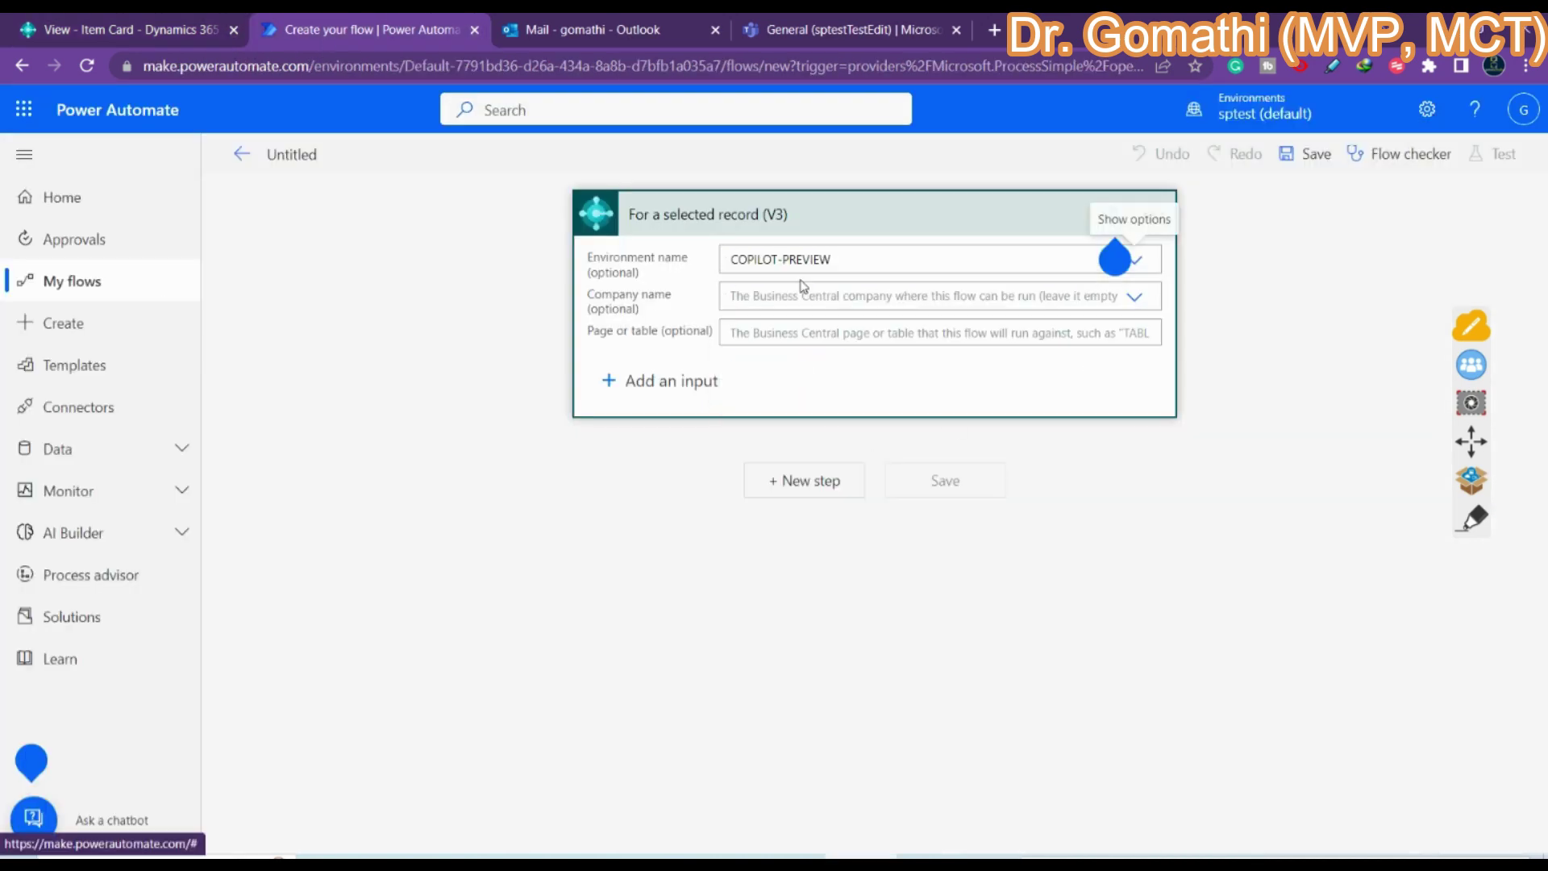
left_click(805, 302)
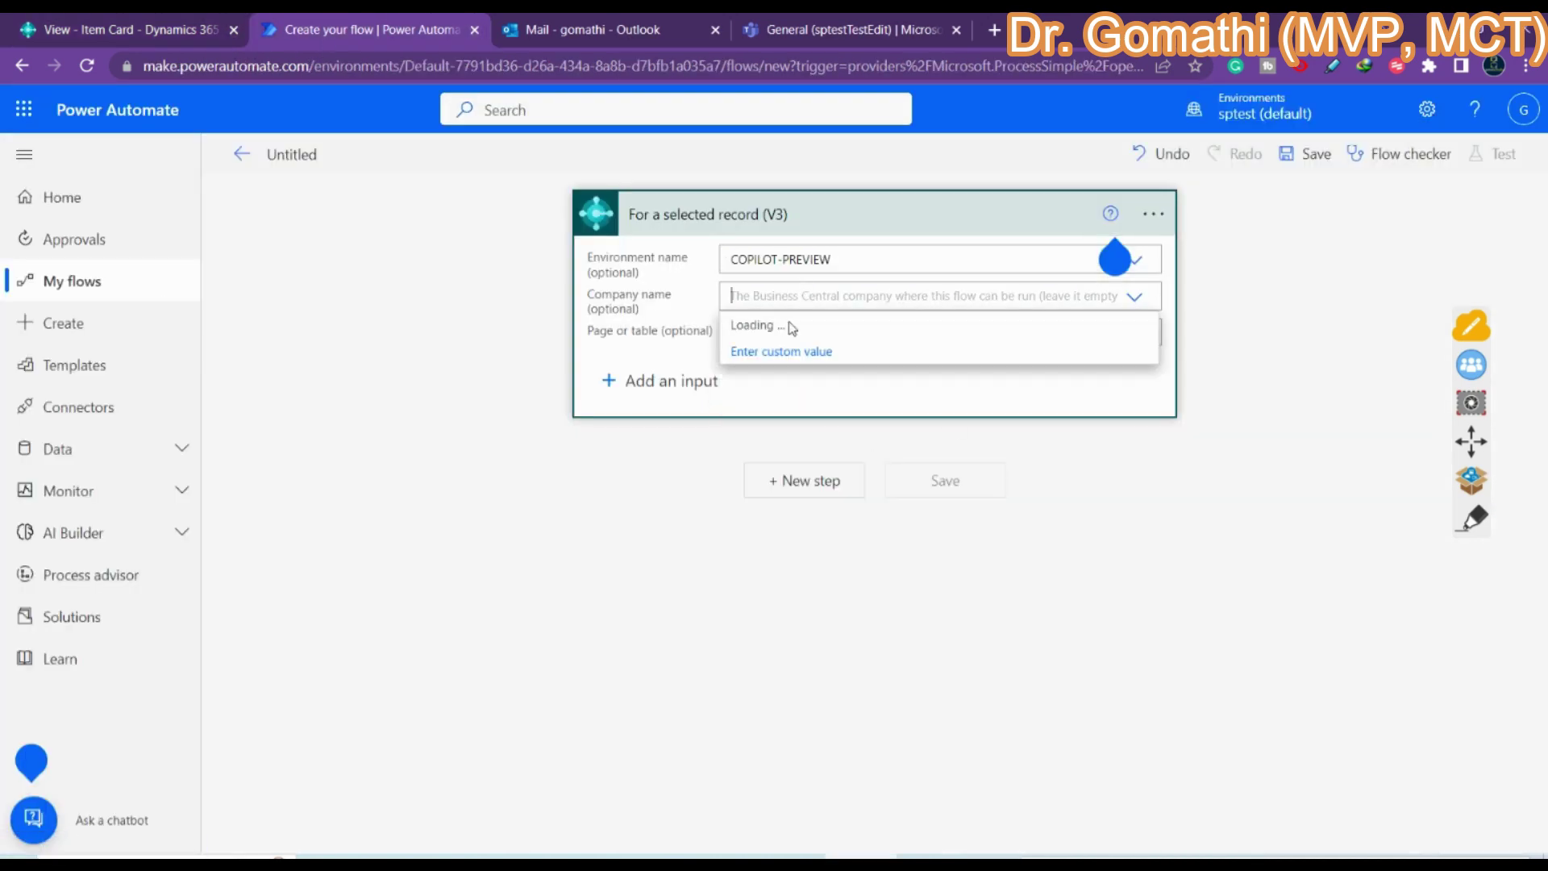
left_click(796, 325)
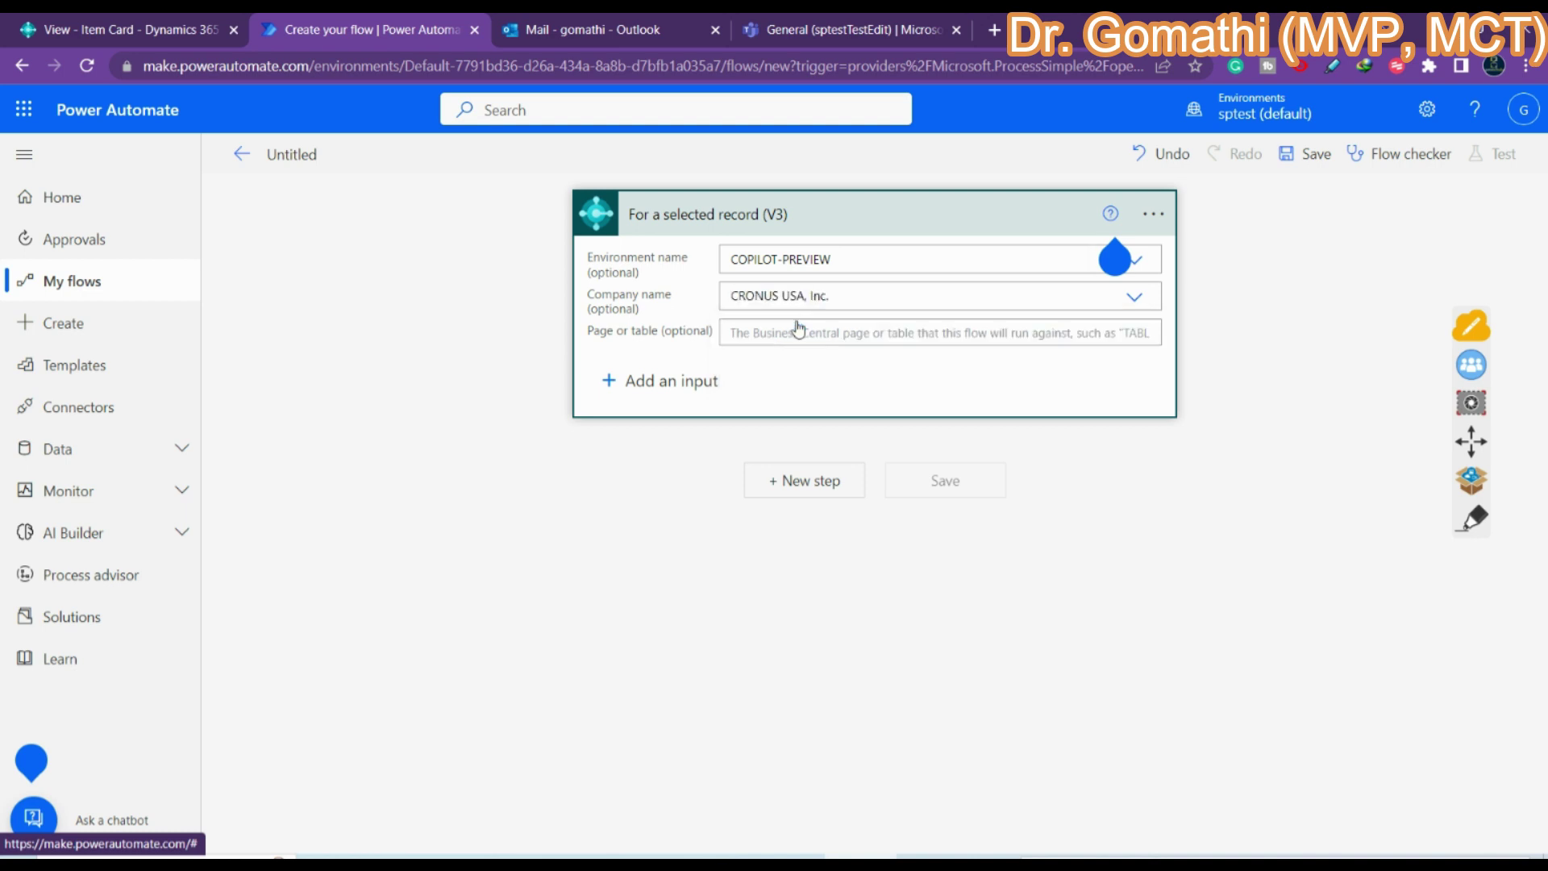
left_click(793, 335)
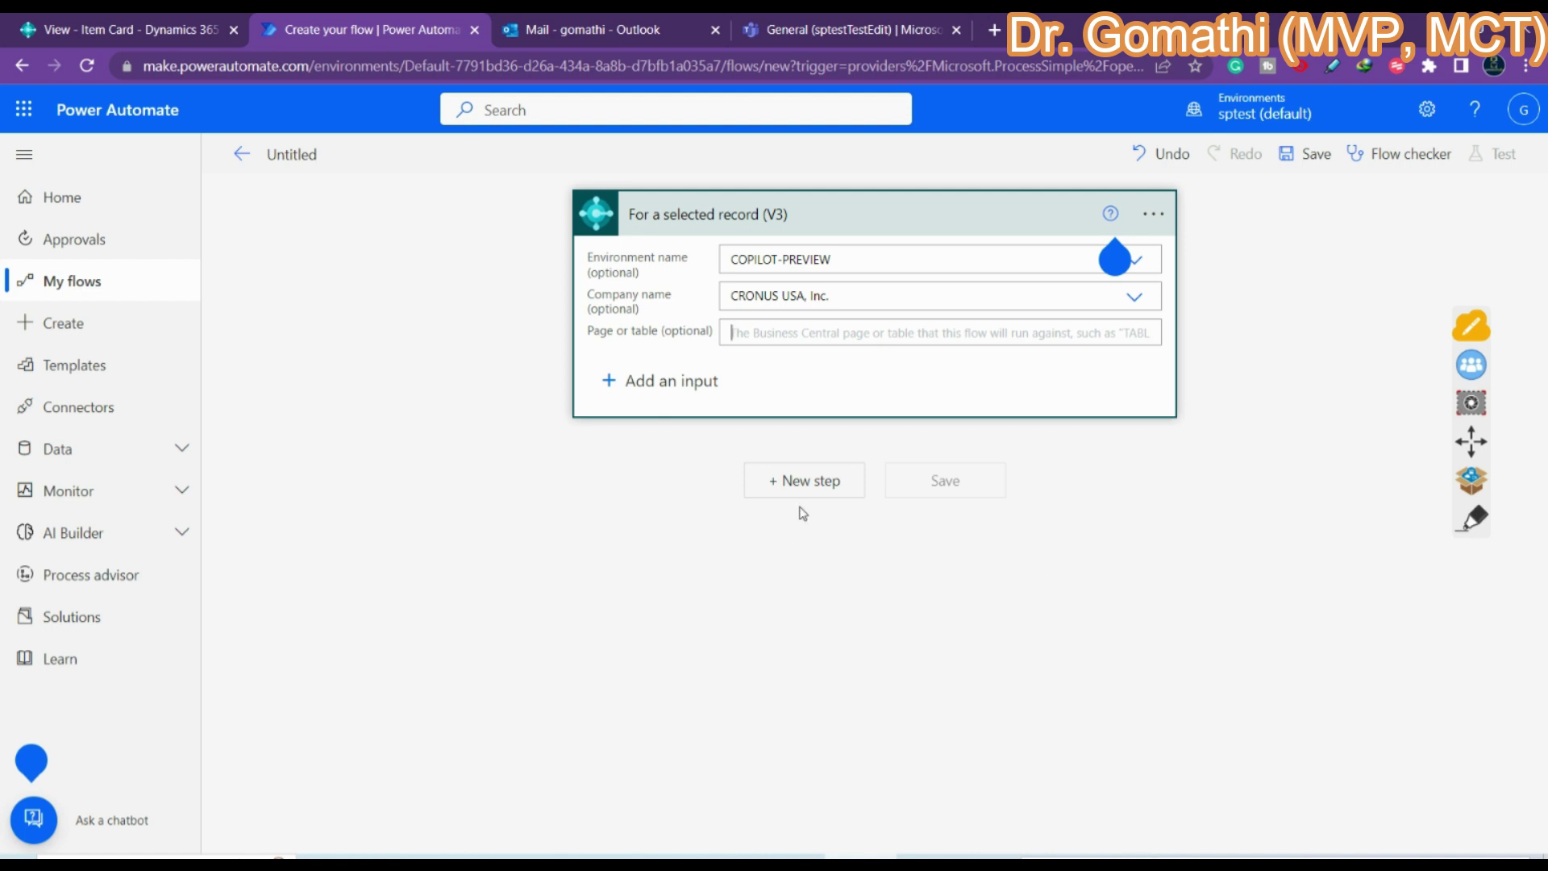
Add a new step and choose the Dynamics 365 Business Central connector found by searching 'business centra'.
left_click(781, 492)
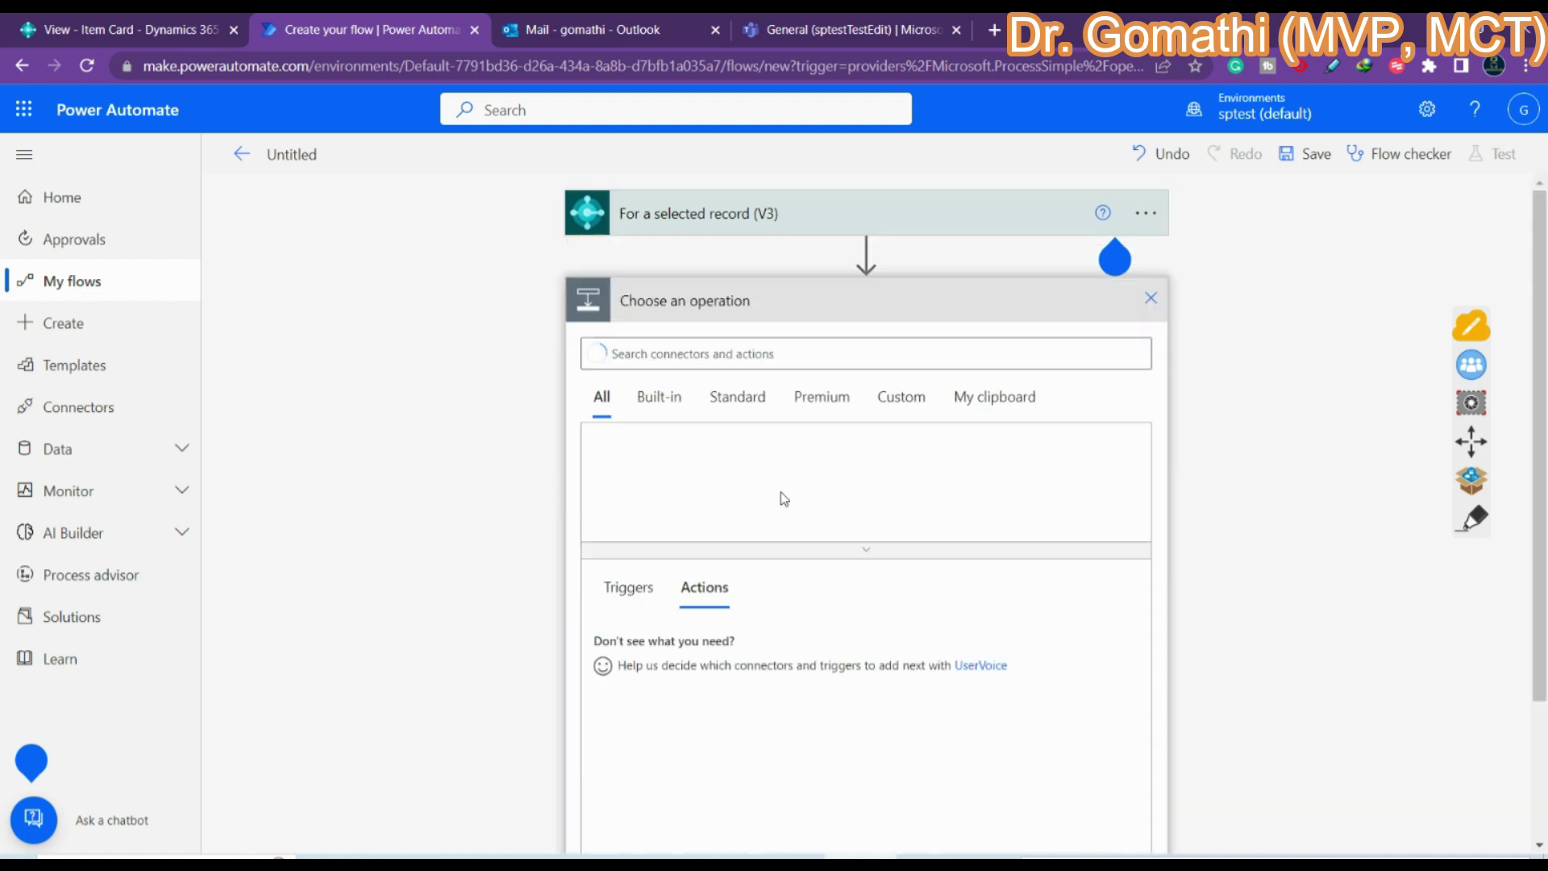
left_click(762, 353)
type("b")
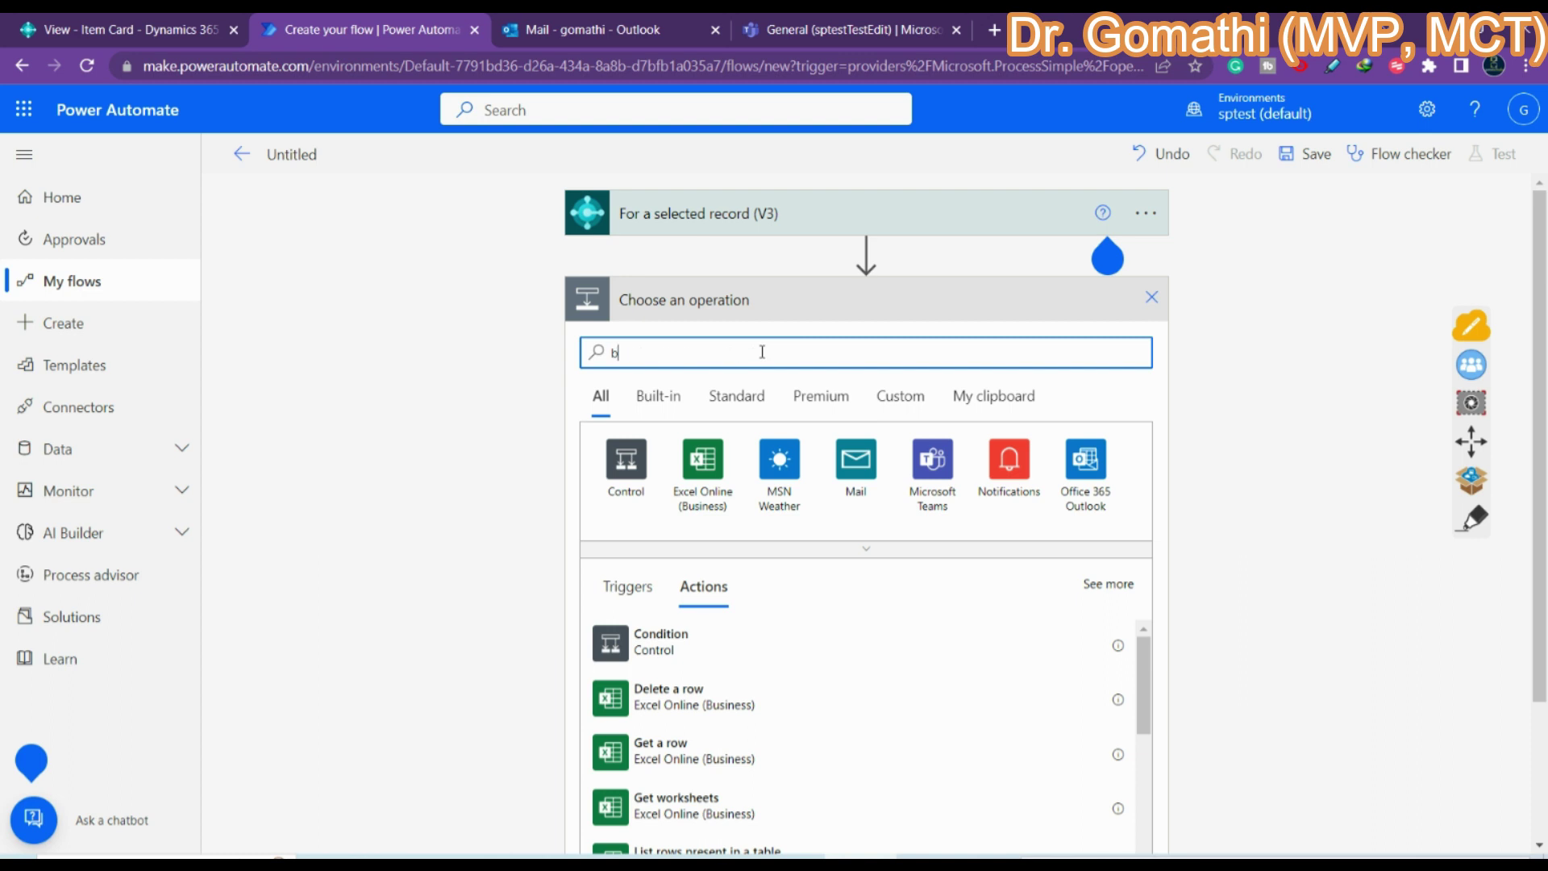
type("usiness central")
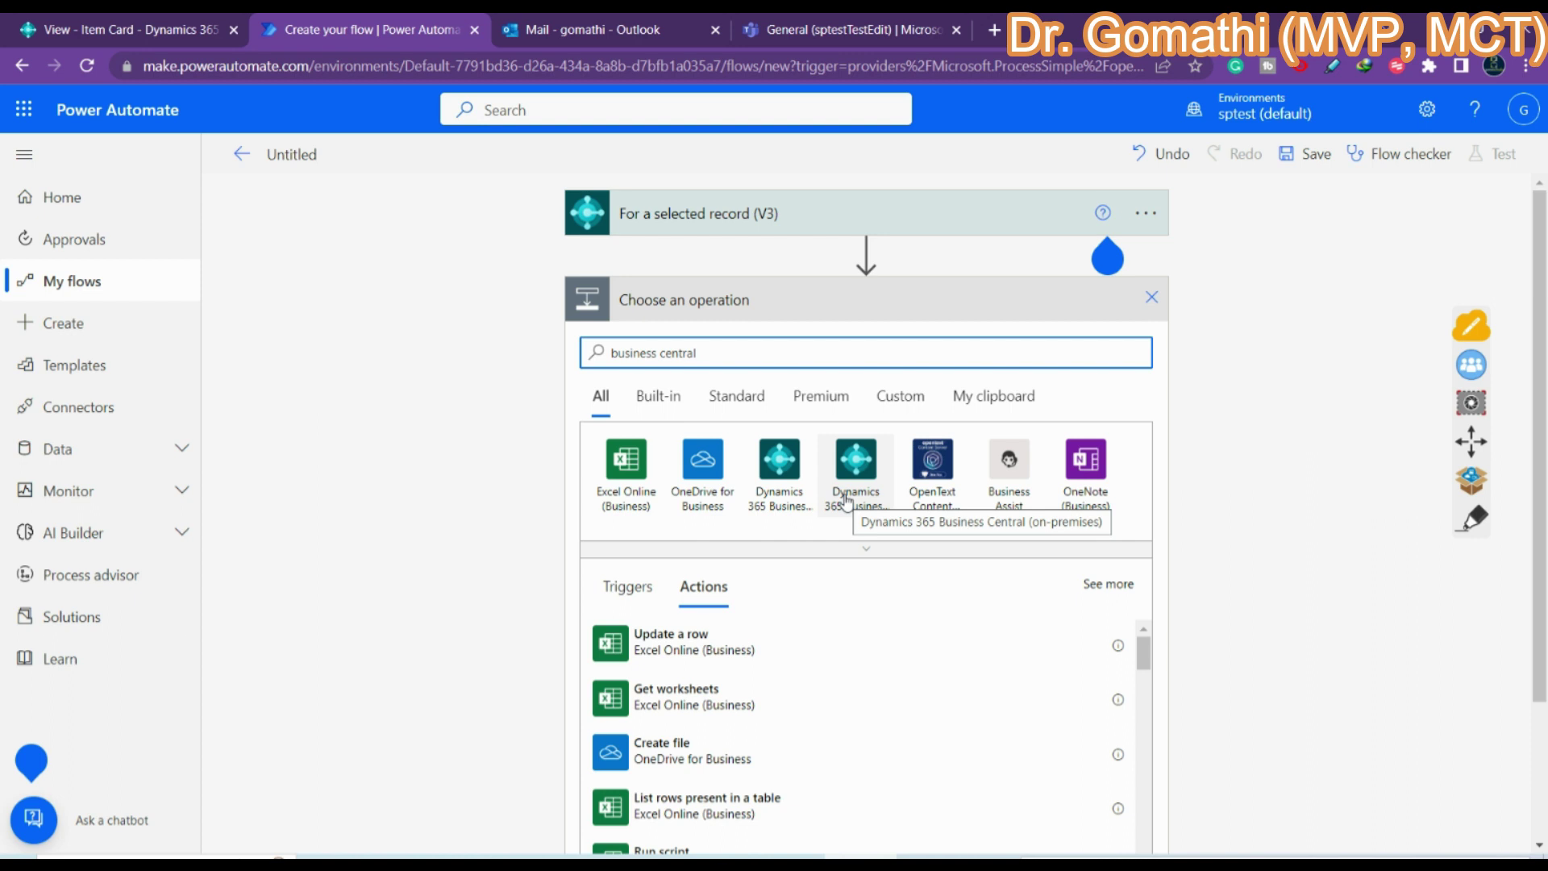
left_click(780, 482)
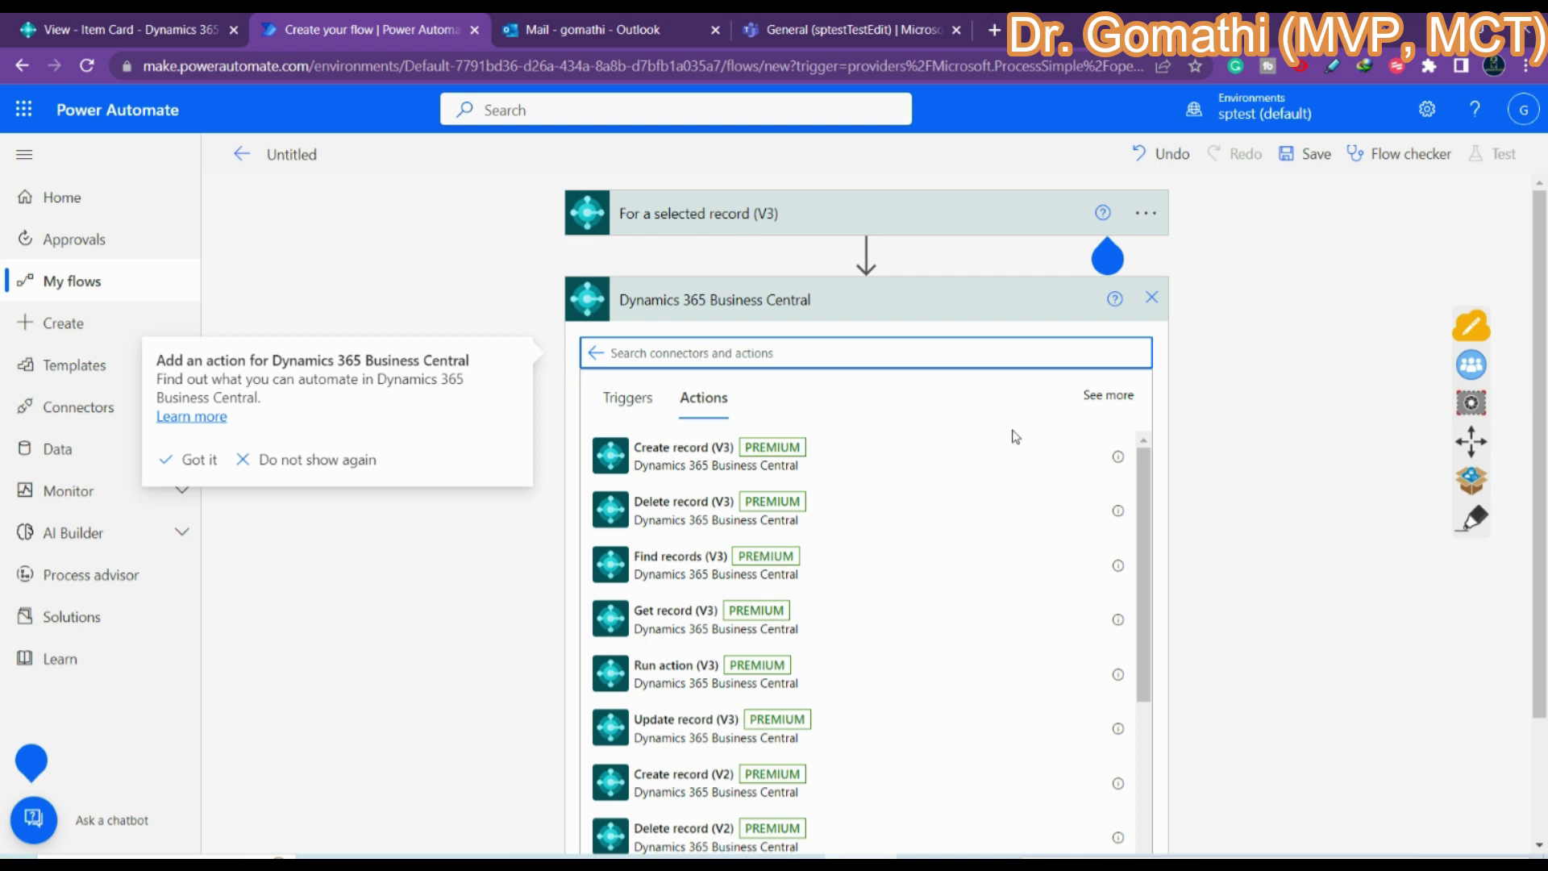
Add the Business Central Get adaptive card (V3) action after the trigger.
scroll(892, 713, "down", 3)
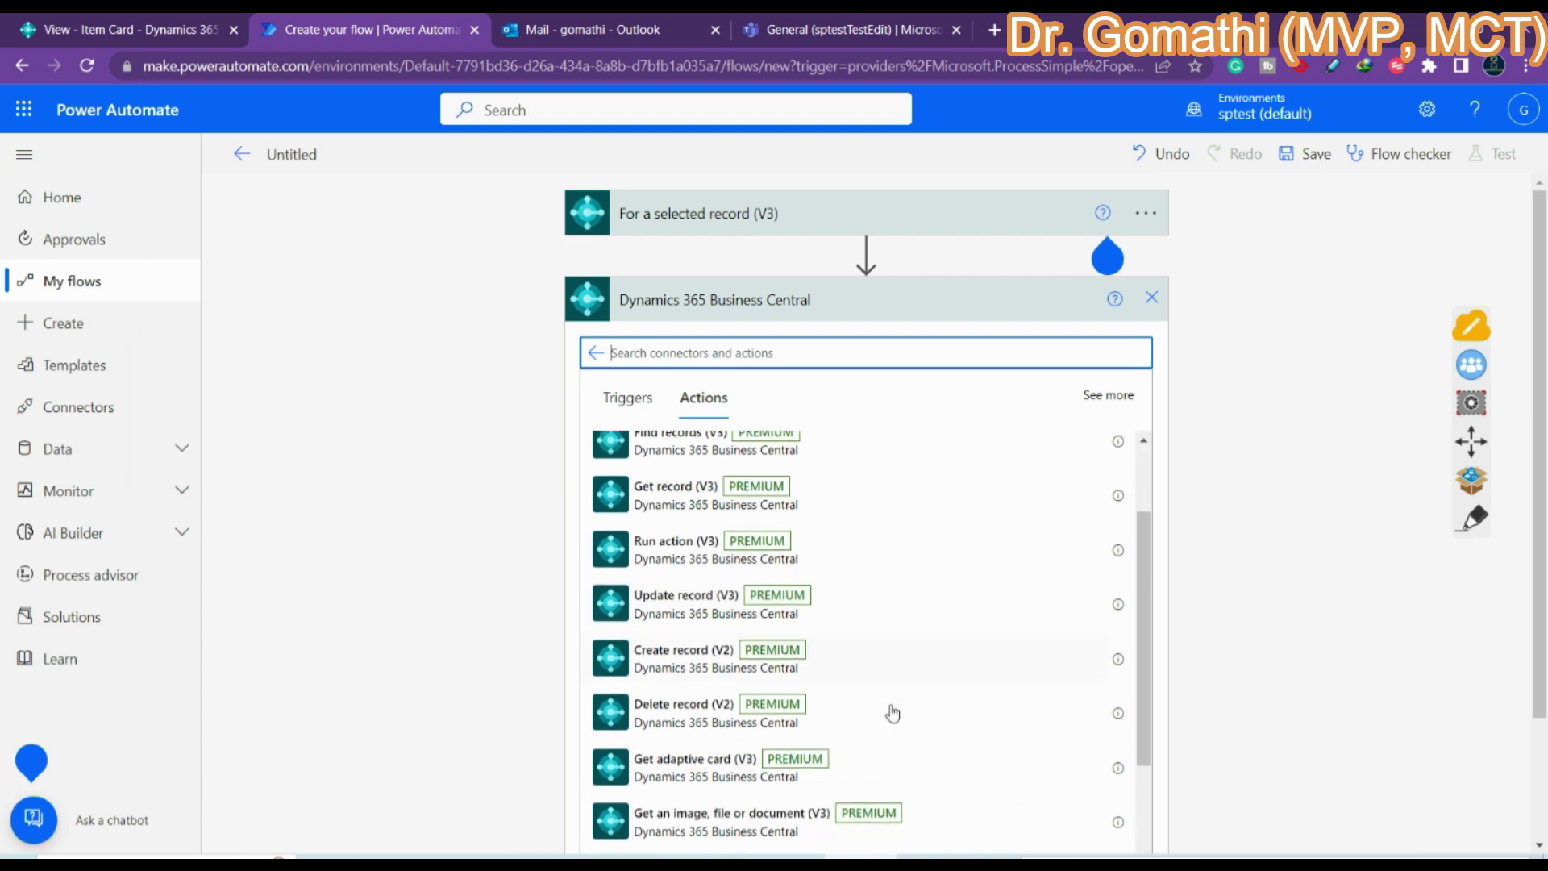
left_click(1474, 520)
mouse_move(842, 656)
left_mouse_down()
mouse_move(578, 671)
mouse_move(754, 726)
mouse_move(849, 630)
left_mouse_up()
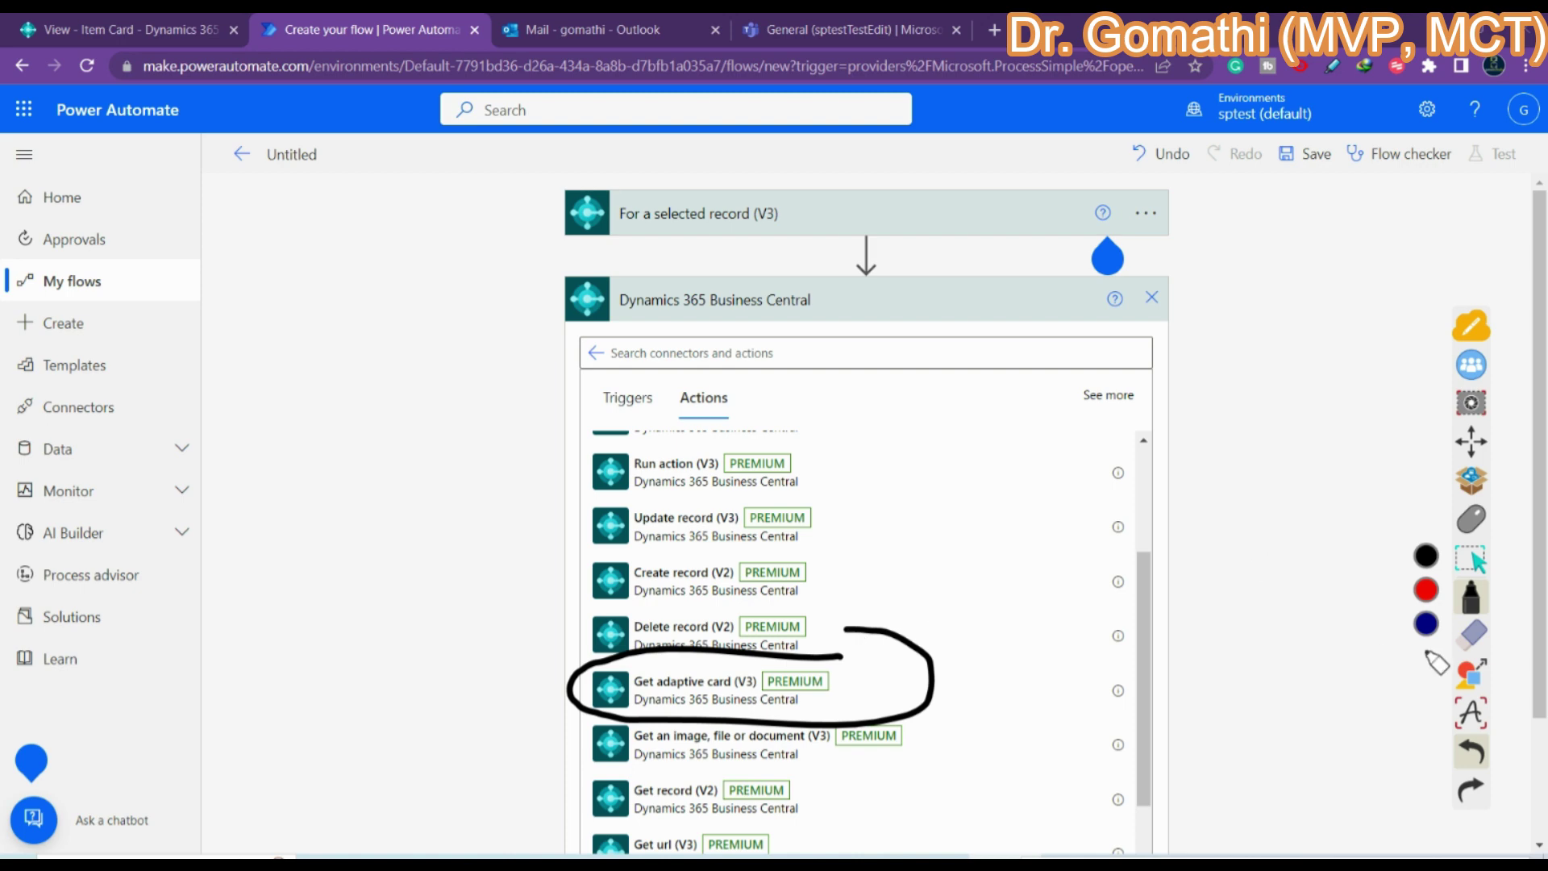
left_click(1482, 560)
left_click(1481, 532)
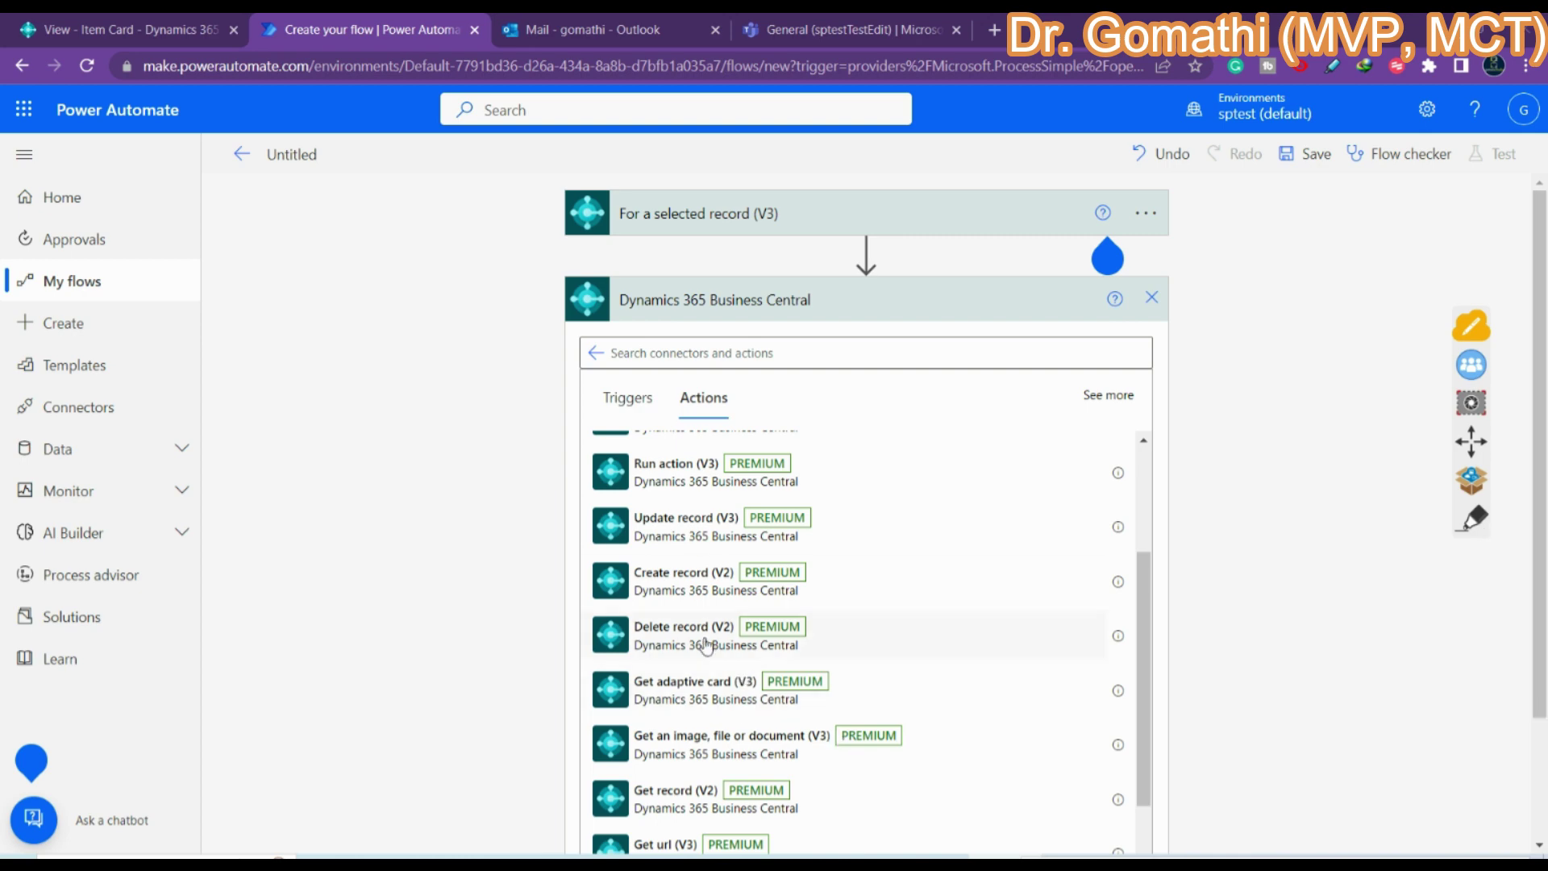
left_click(701, 695)
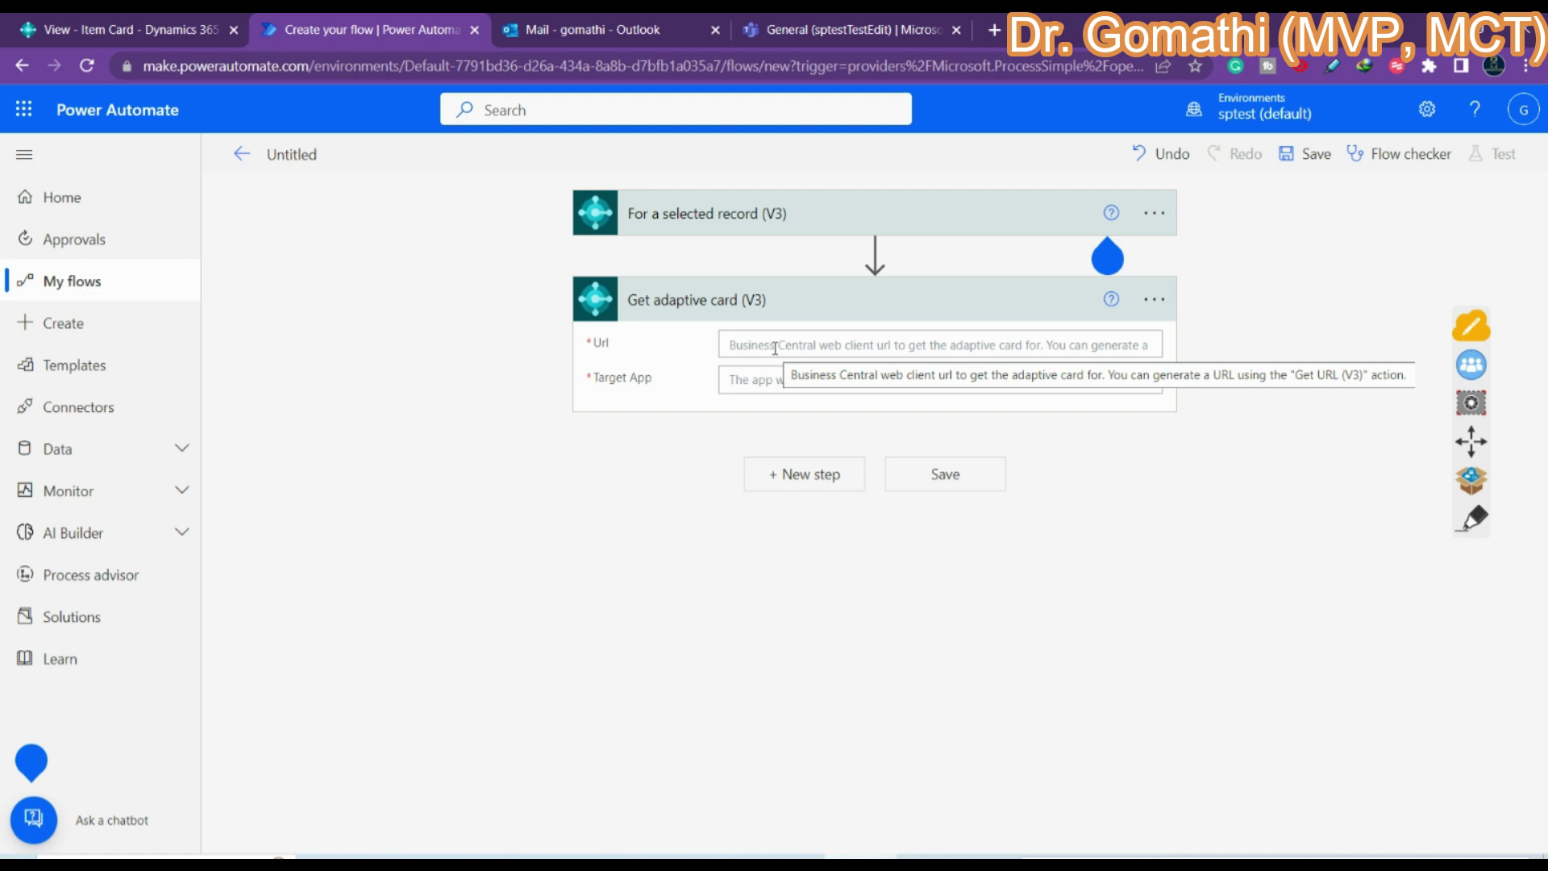
left_click(874, 253)
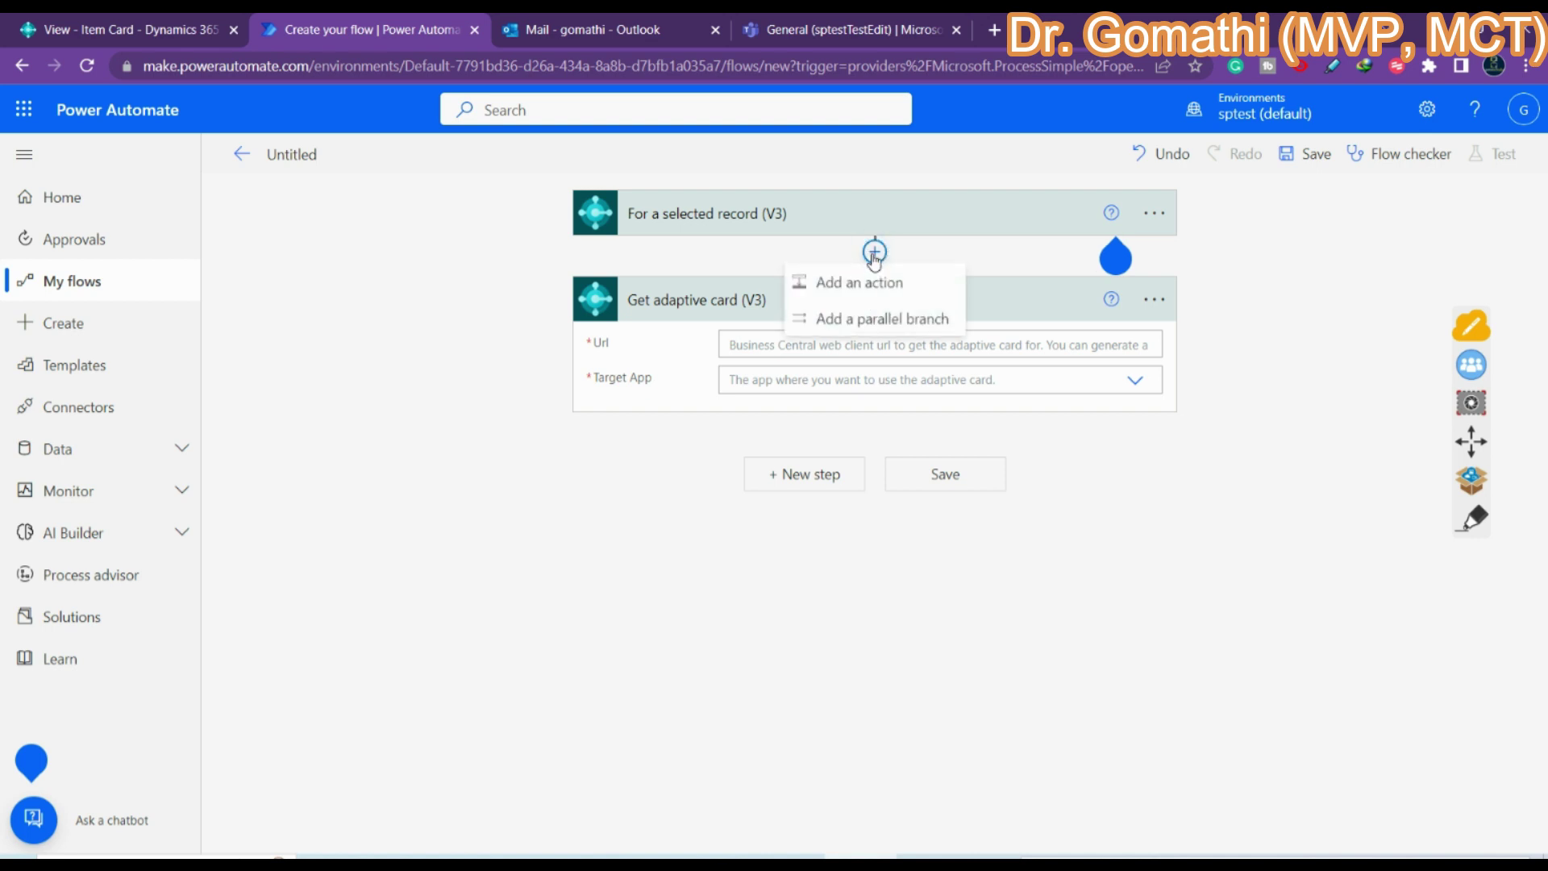
Insert a Business Central Get url (V3) action between the trigger and Get adaptive card.
left_click(875, 297)
type("businn")
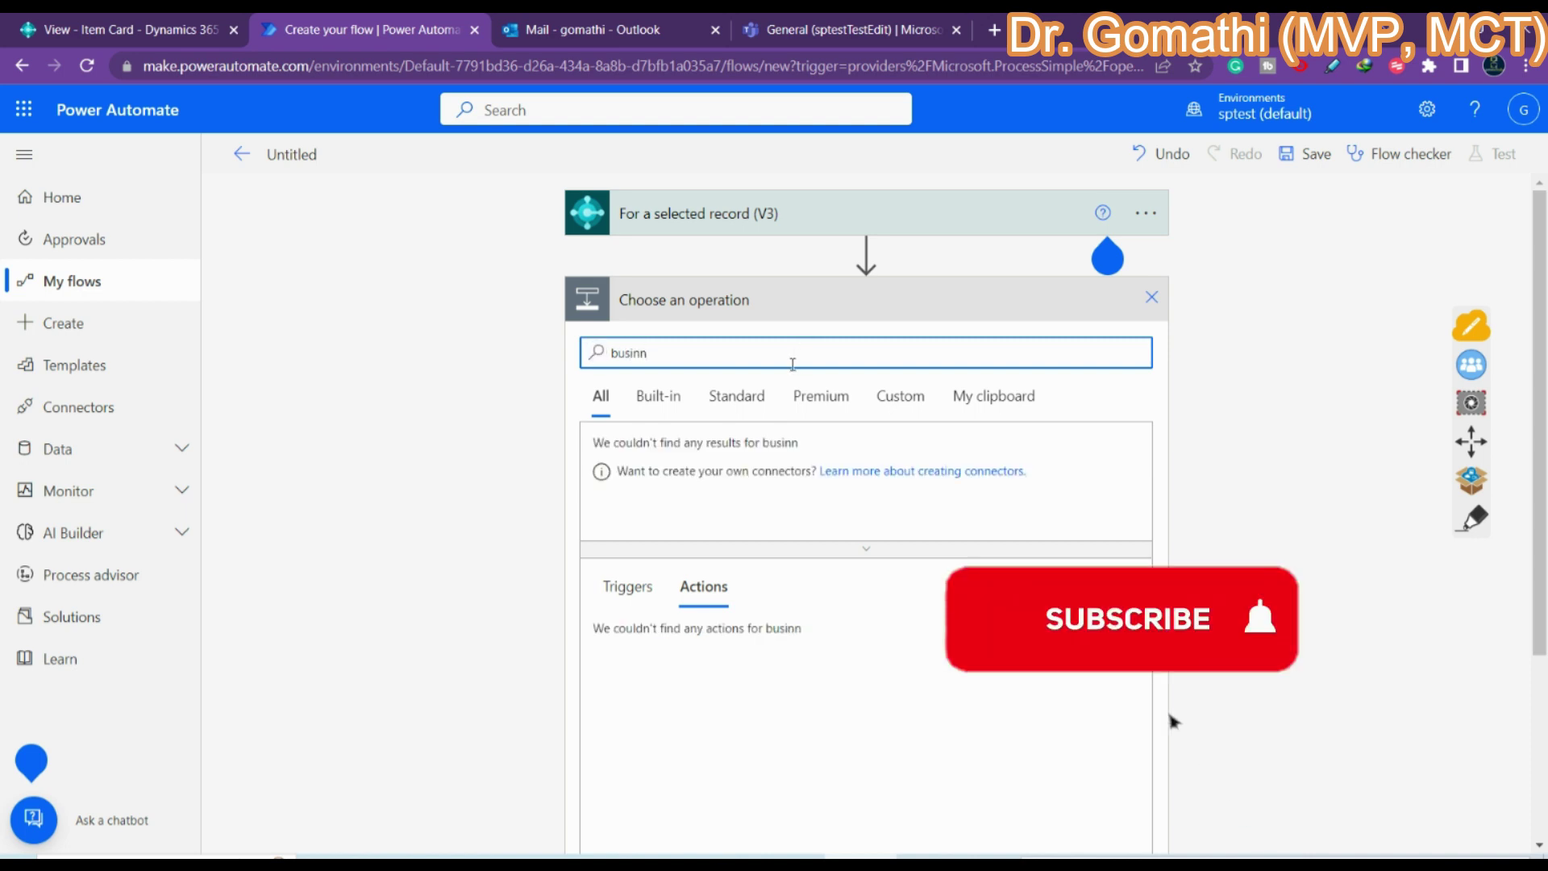
key("BackSpace")
key("BackSpace")
type("nes")
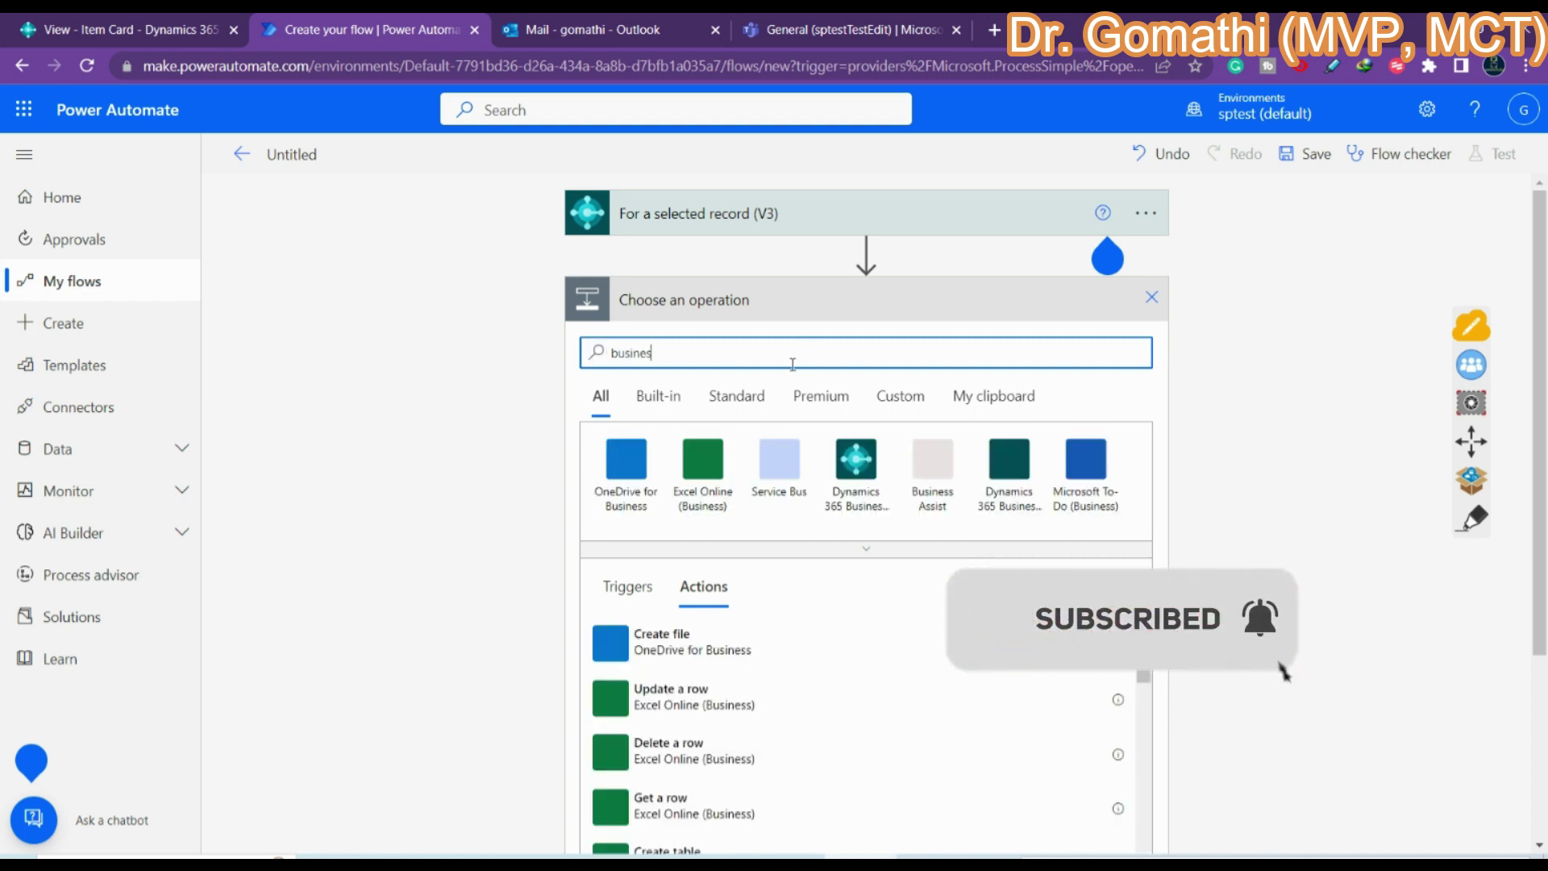
type("s central")
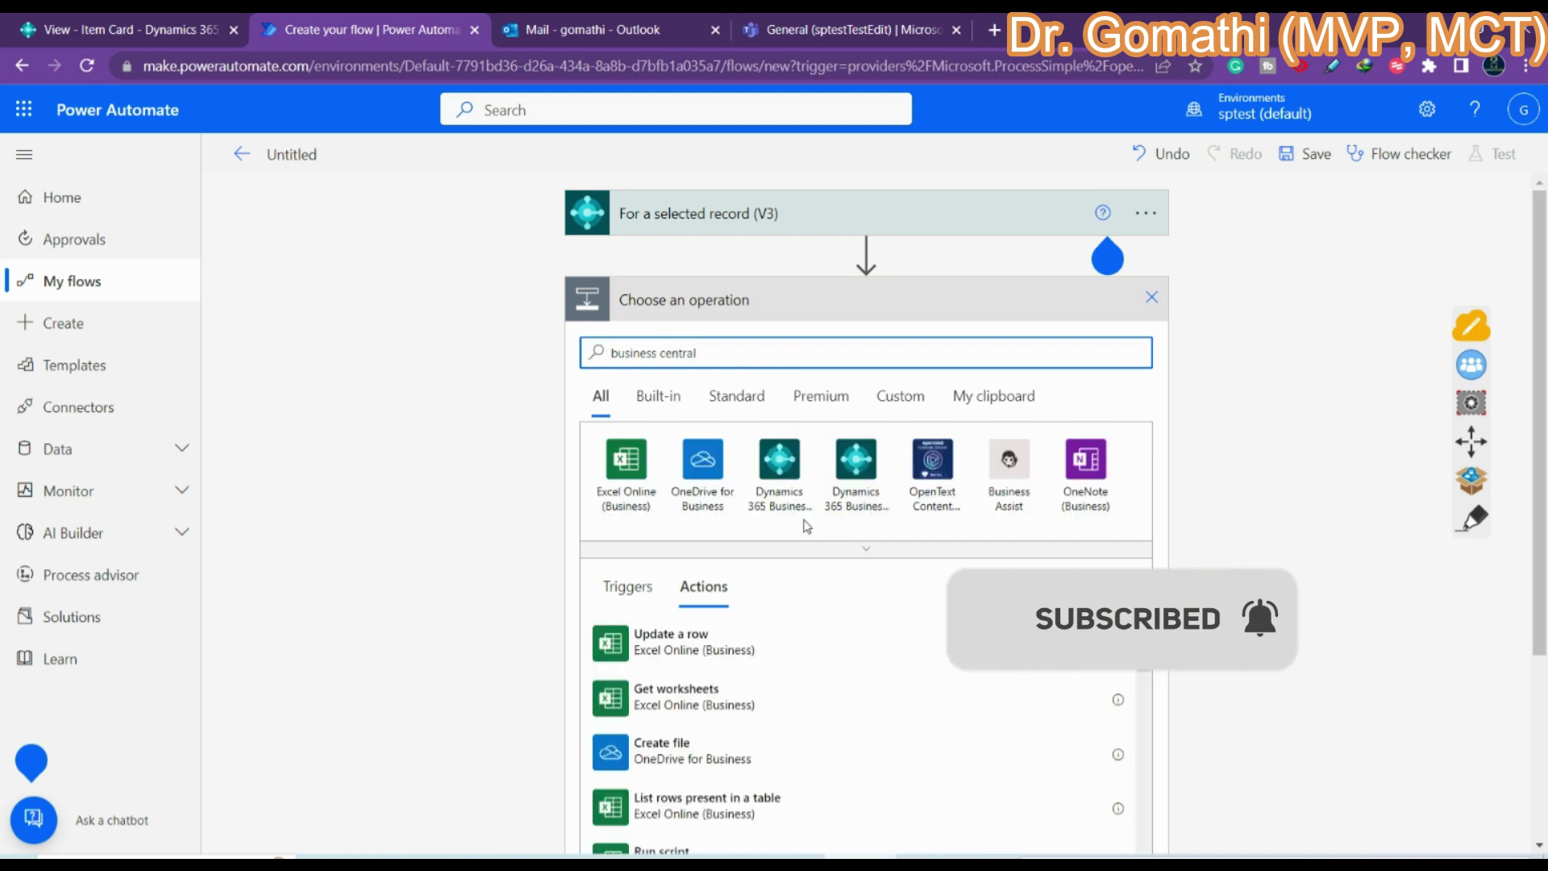
left_click(794, 484)
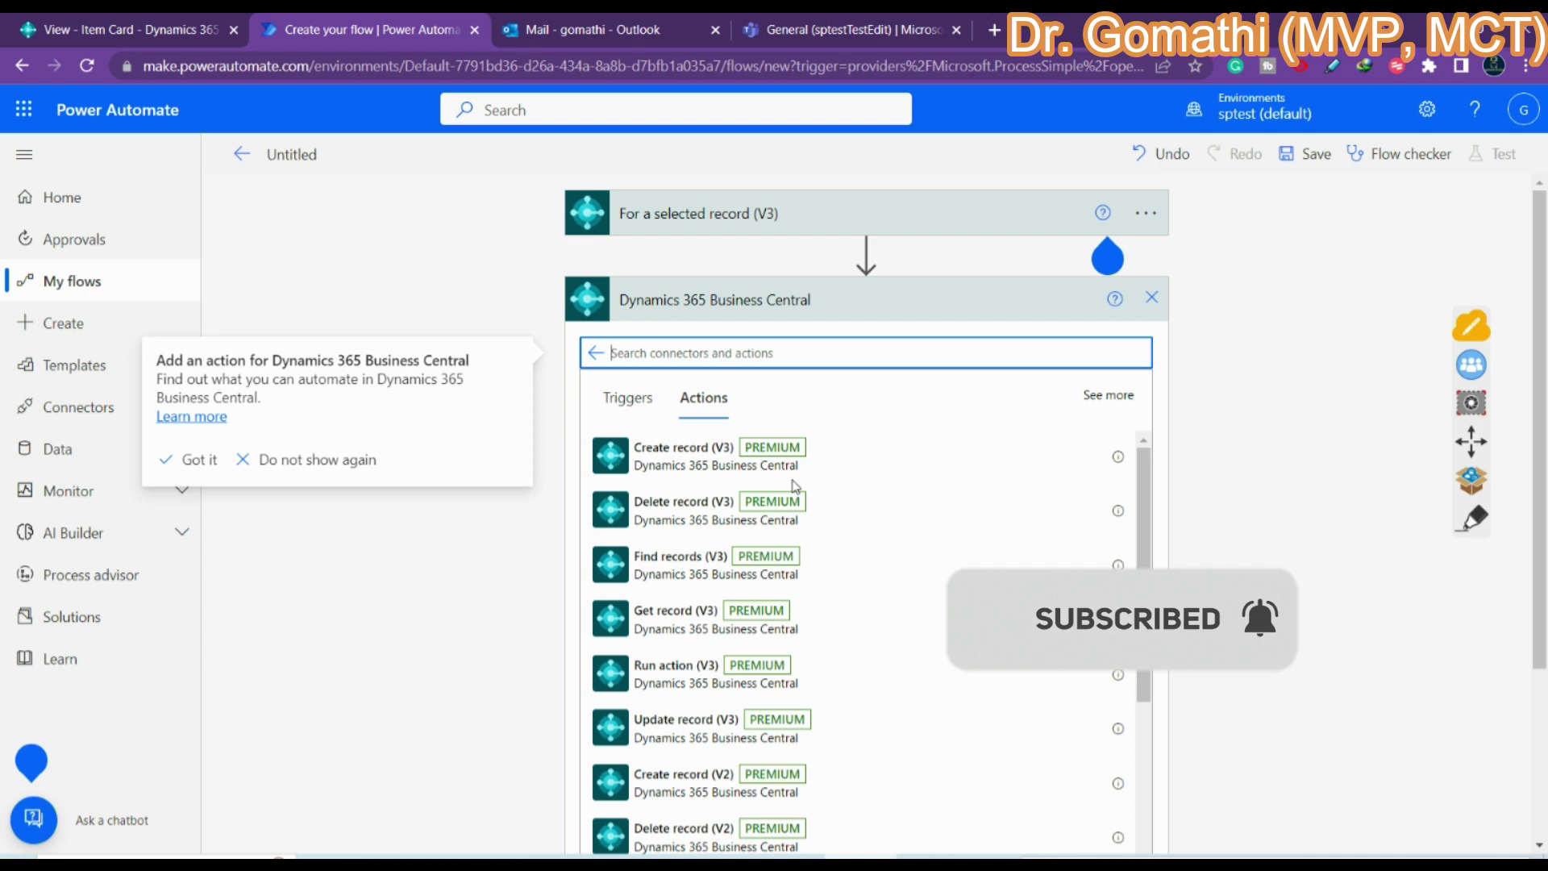
scroll(945, 565, "down", 2)
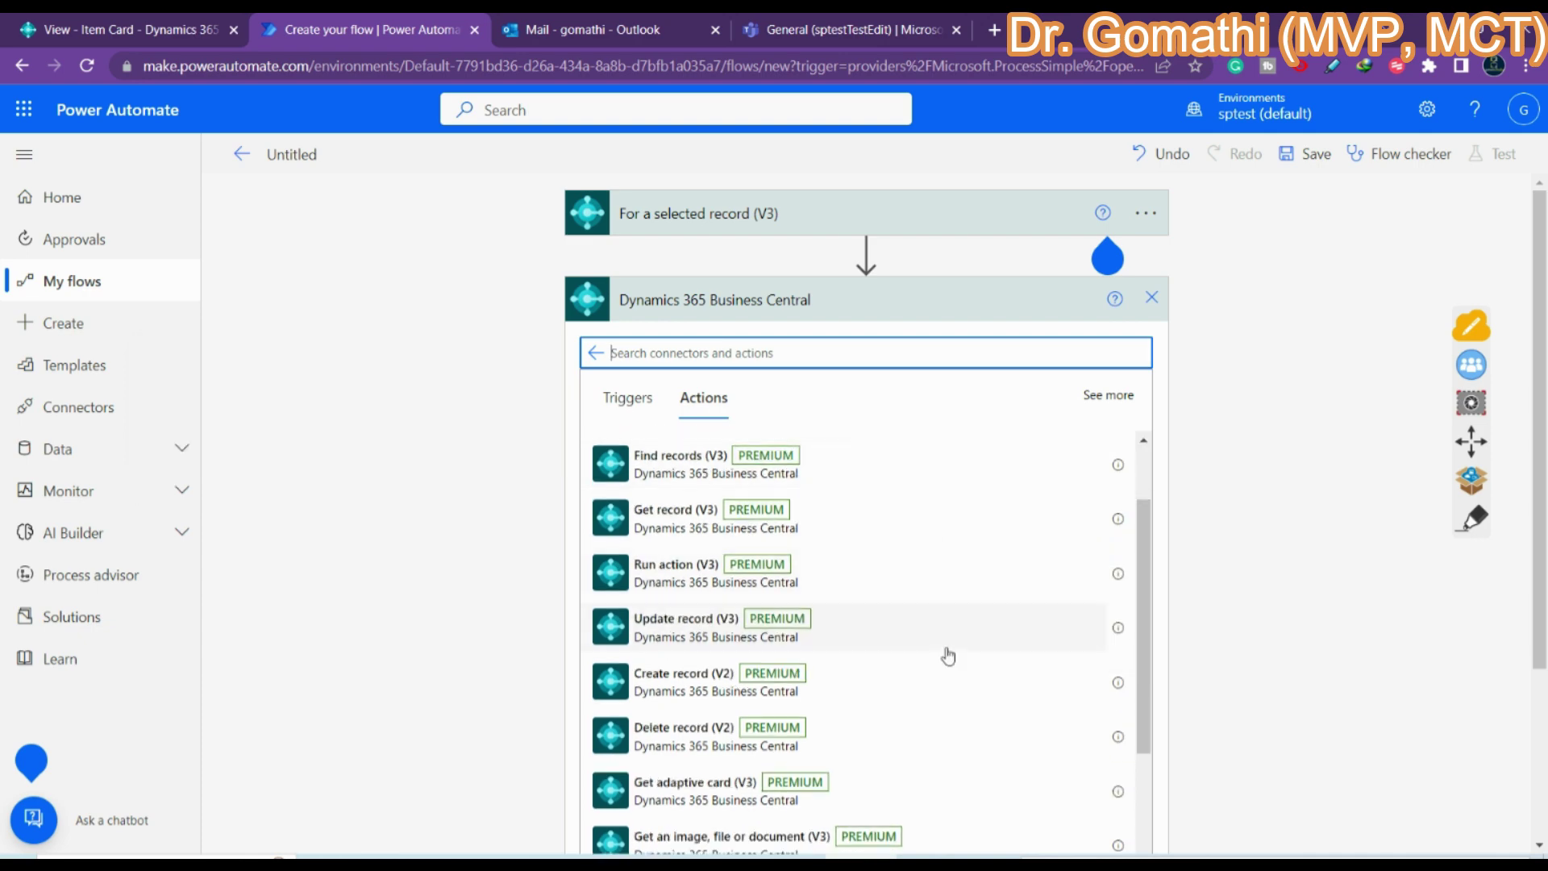
scroll(949, 656, "down", 5)
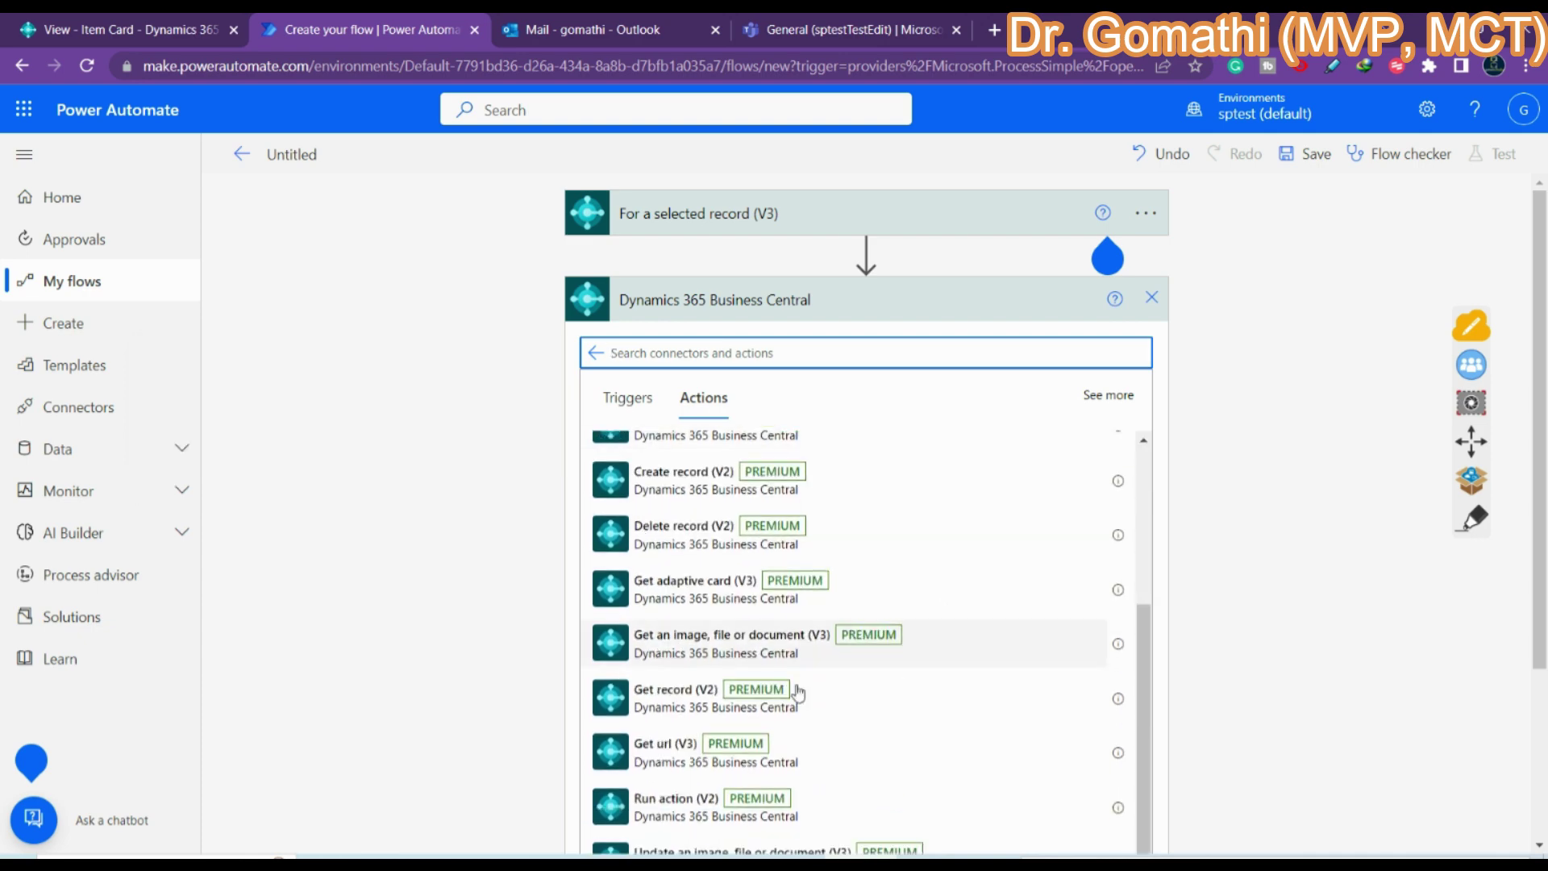
left_click(690, 682)
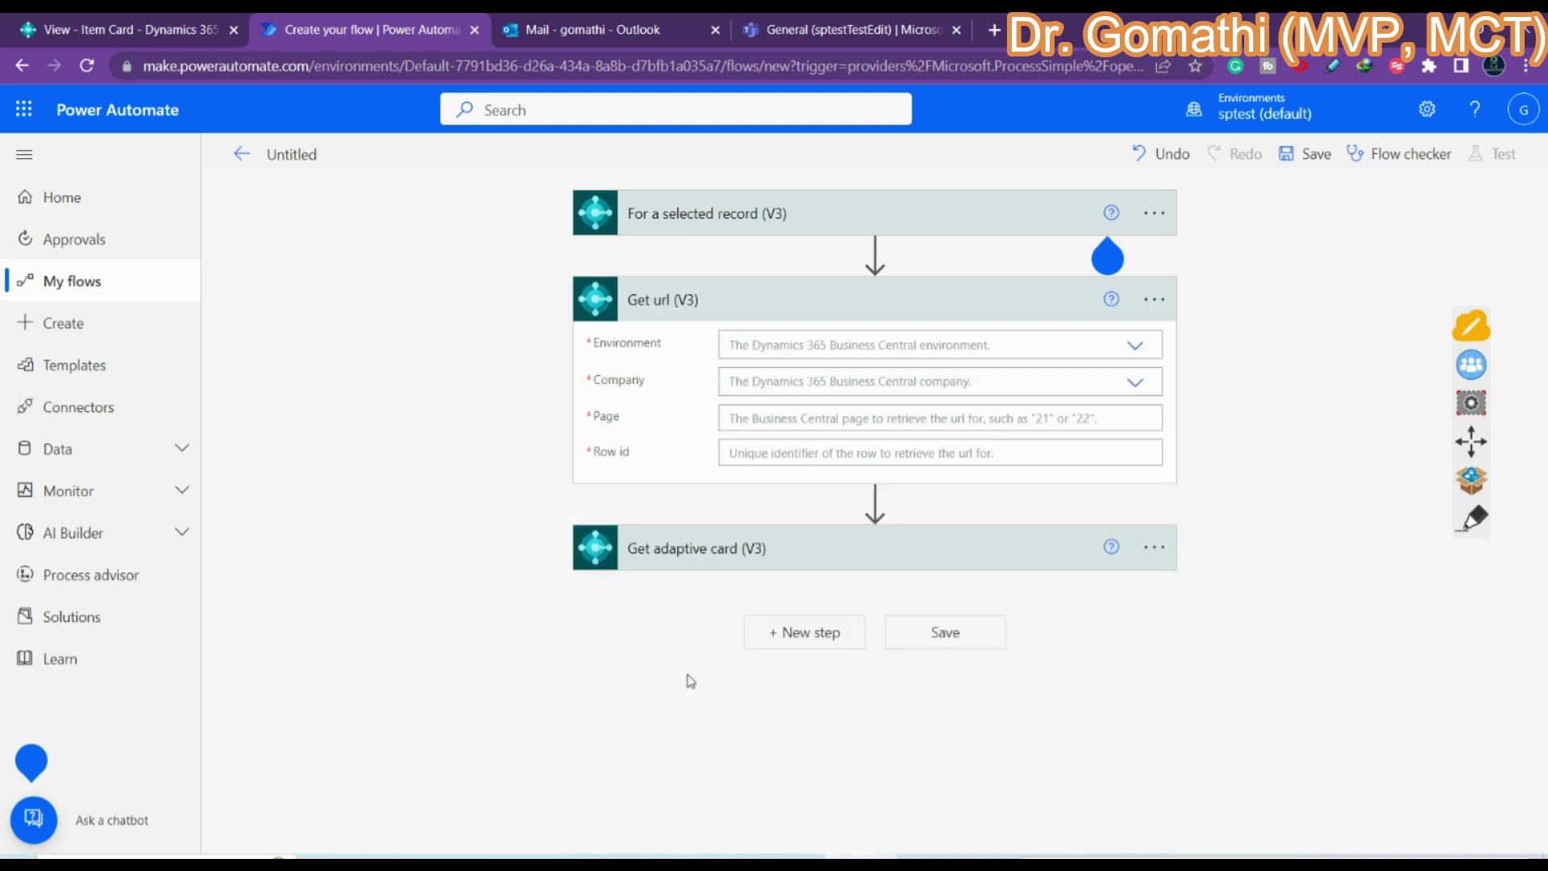
Set Get url (V3) to environment COPILOT-PREVIEW and company CRONUS USA, Inc.
left_click(916, 343)
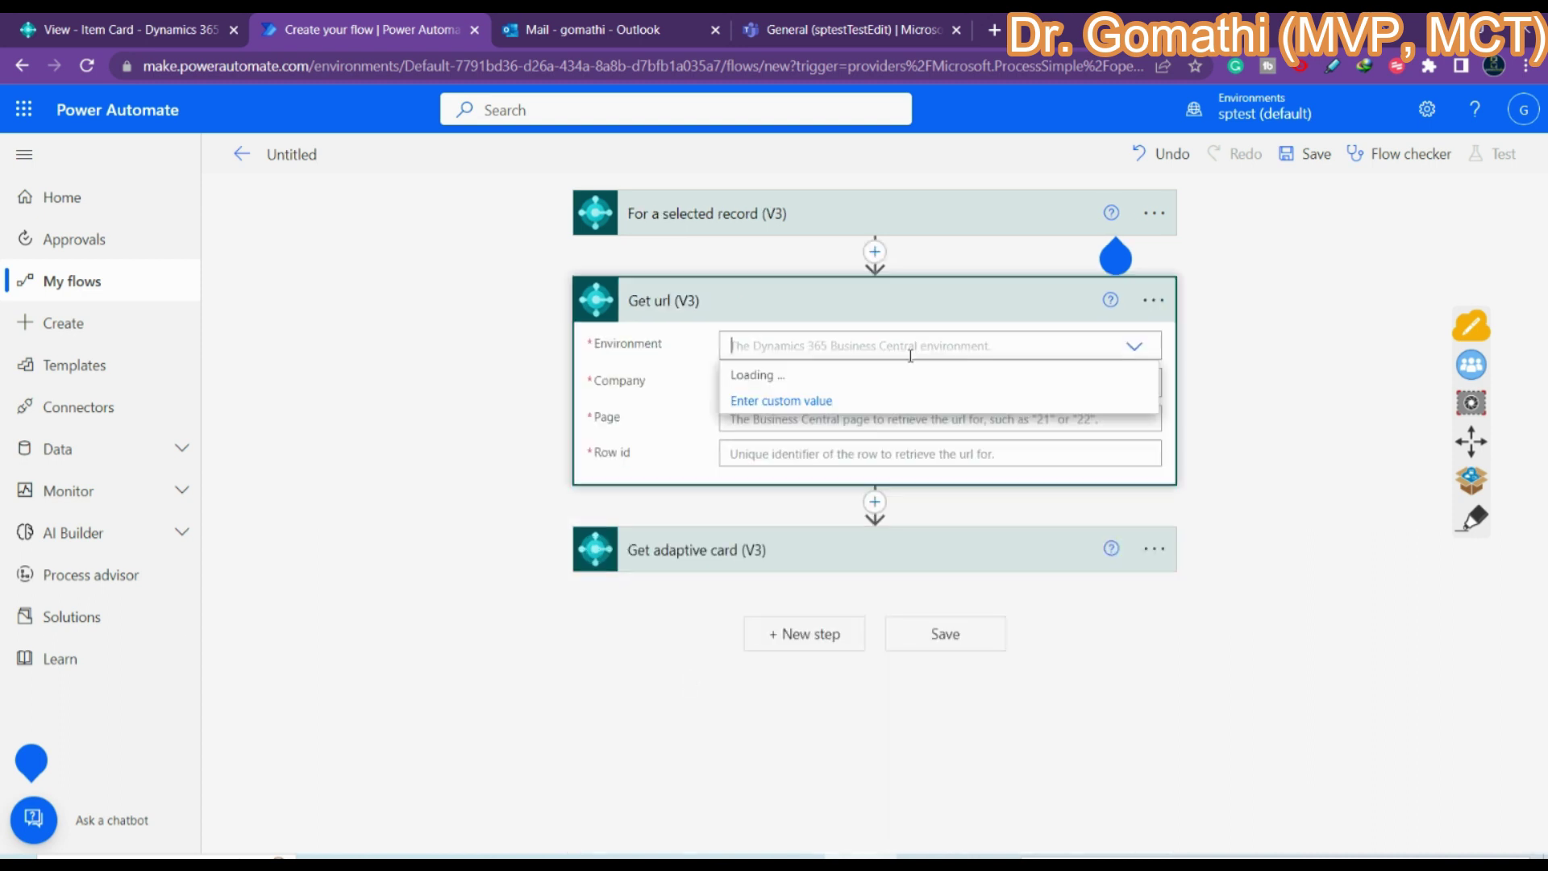
left_click(778, 375)
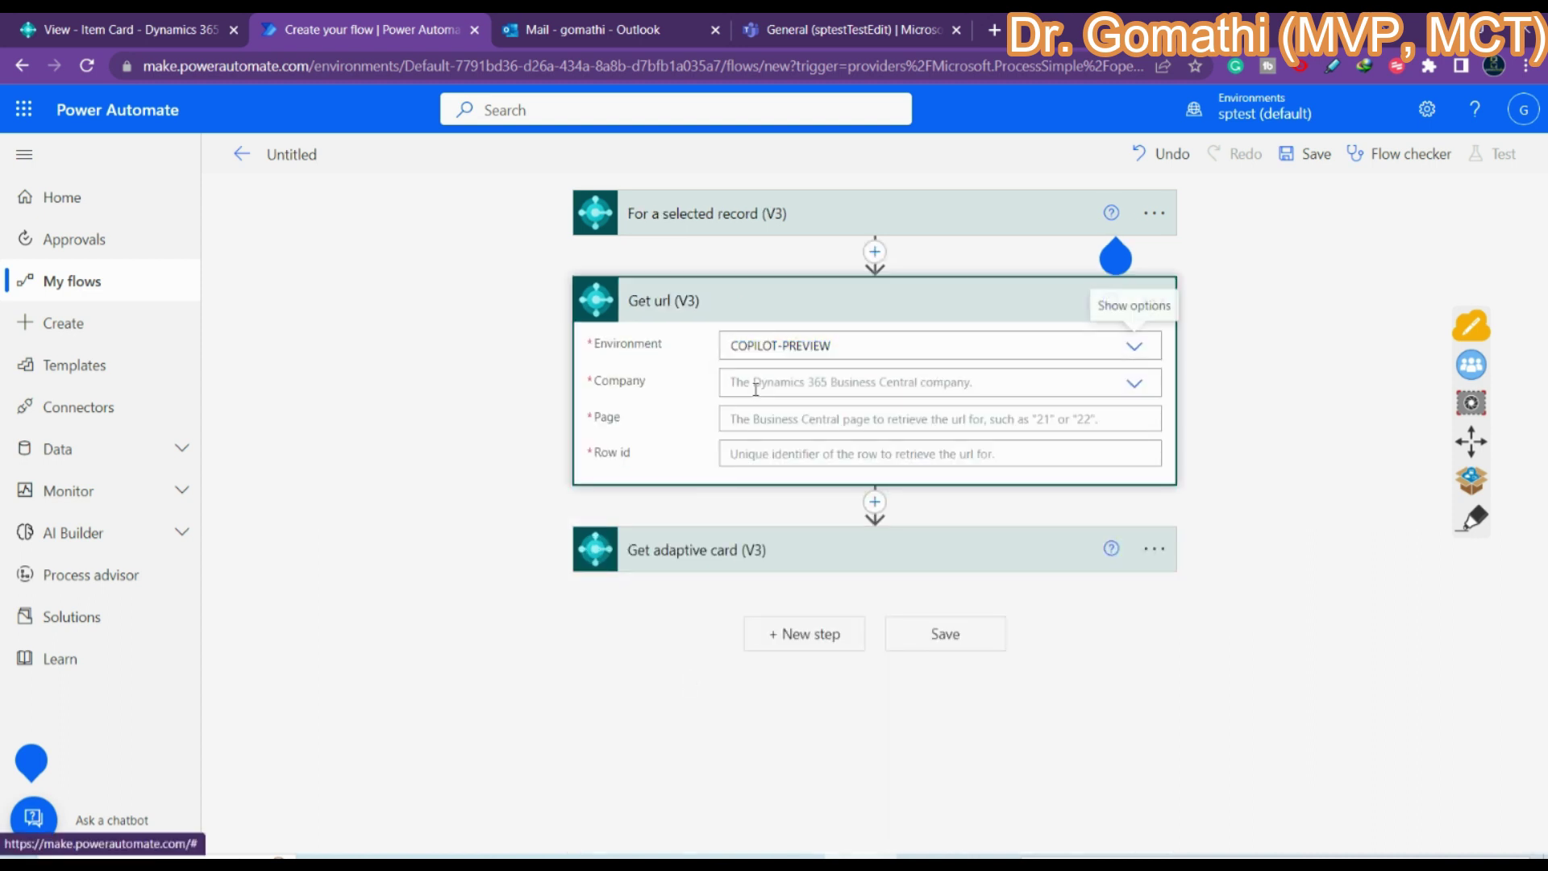
left_click(756, 384)
left_click(759, 410)
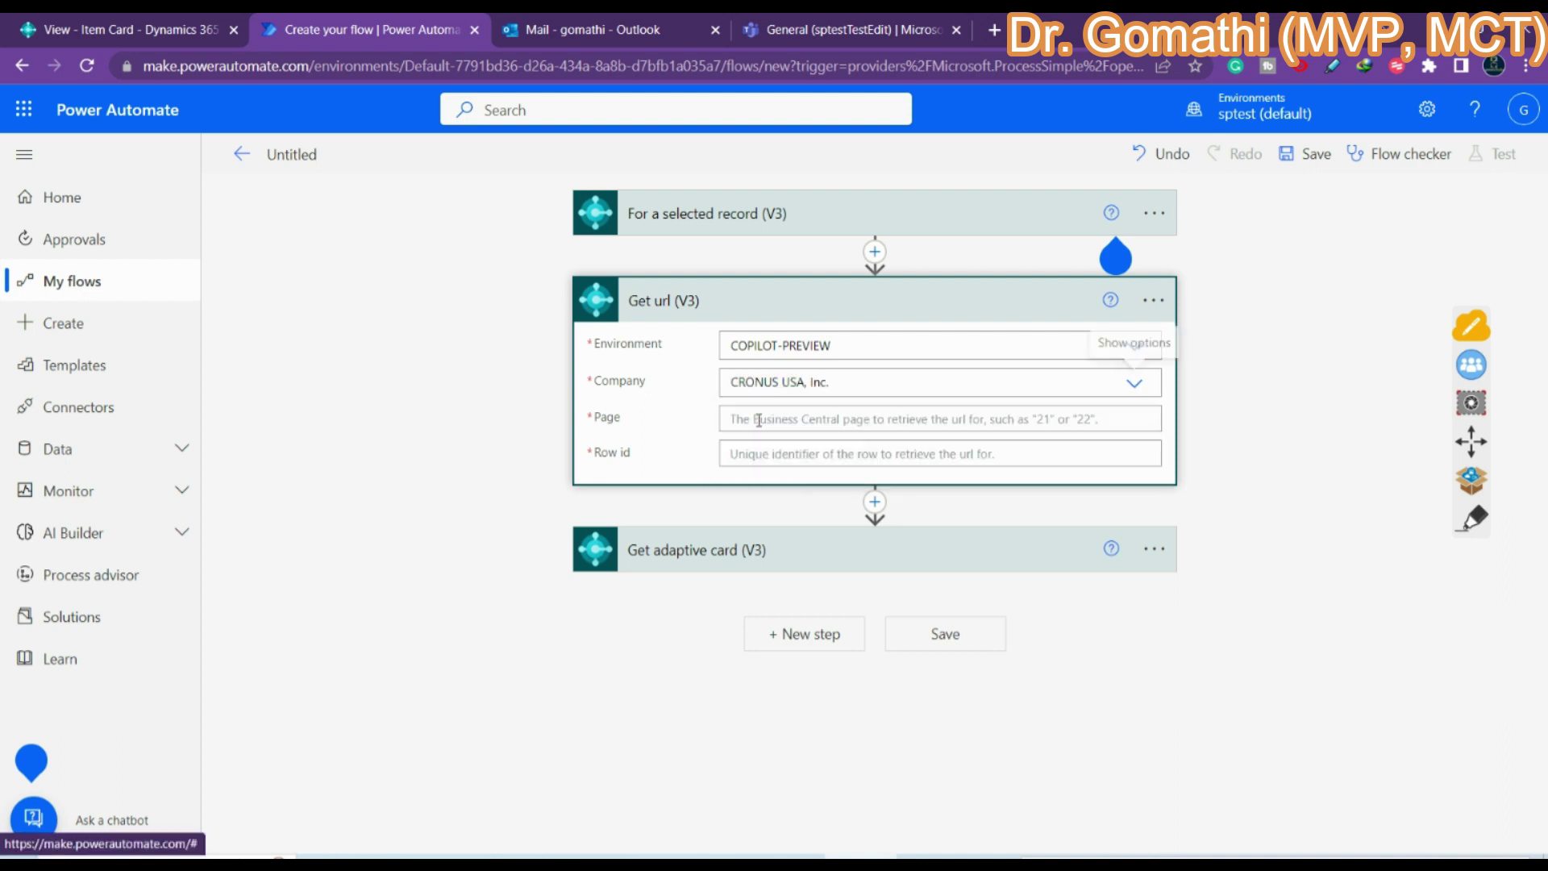
Fill the Page field with Page Id and Row id with System Id from dynamic content.
left_click(758, 420)
scroll(1363, 750, "down", 2)
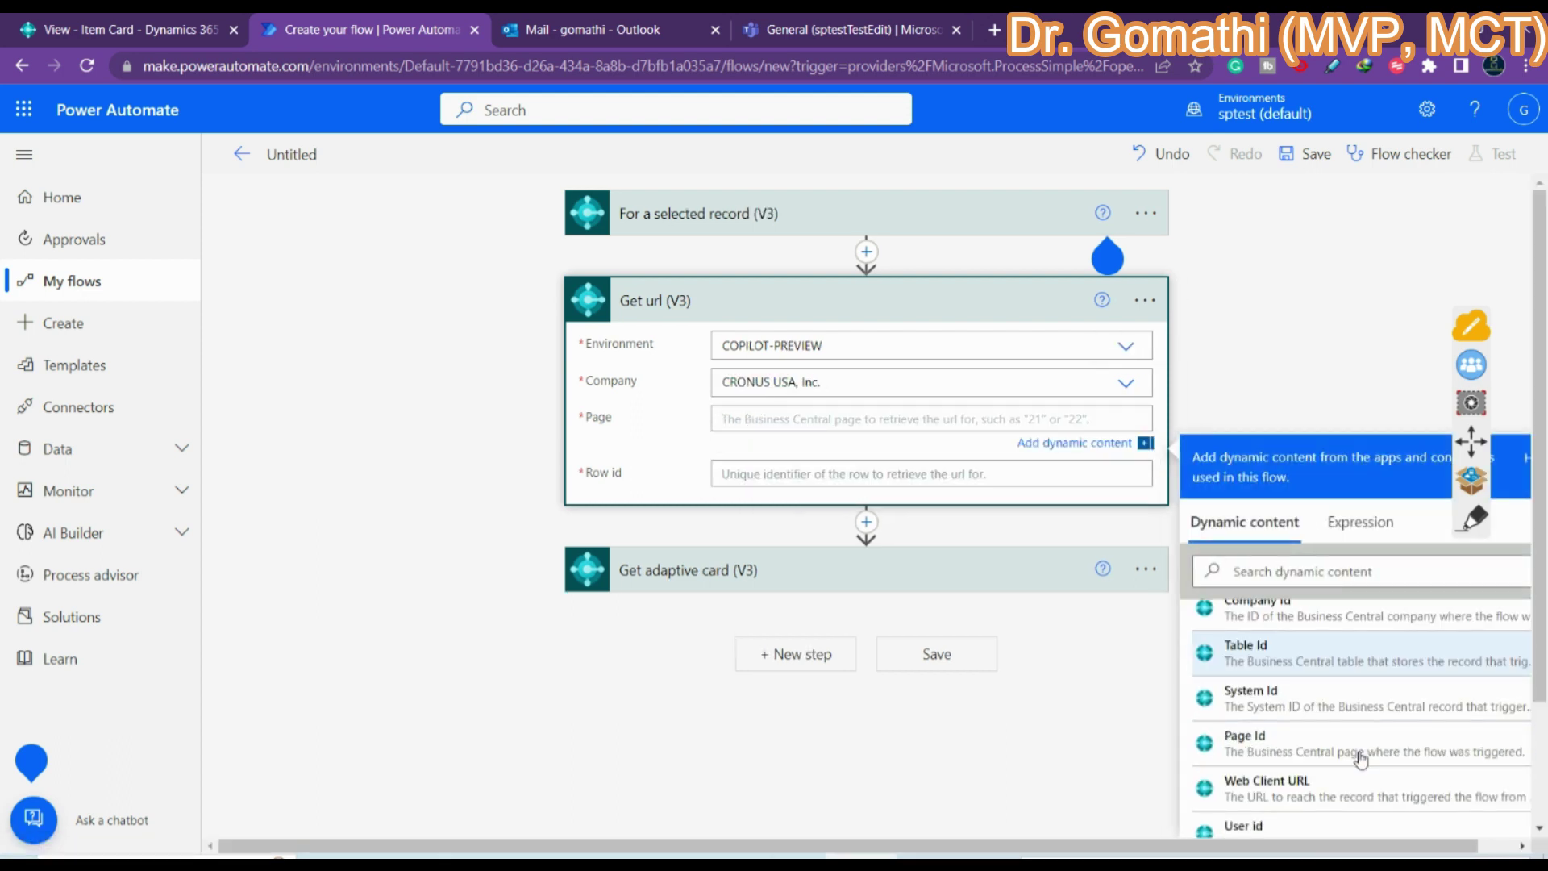
left_click(1361, 743)
key("Tab")
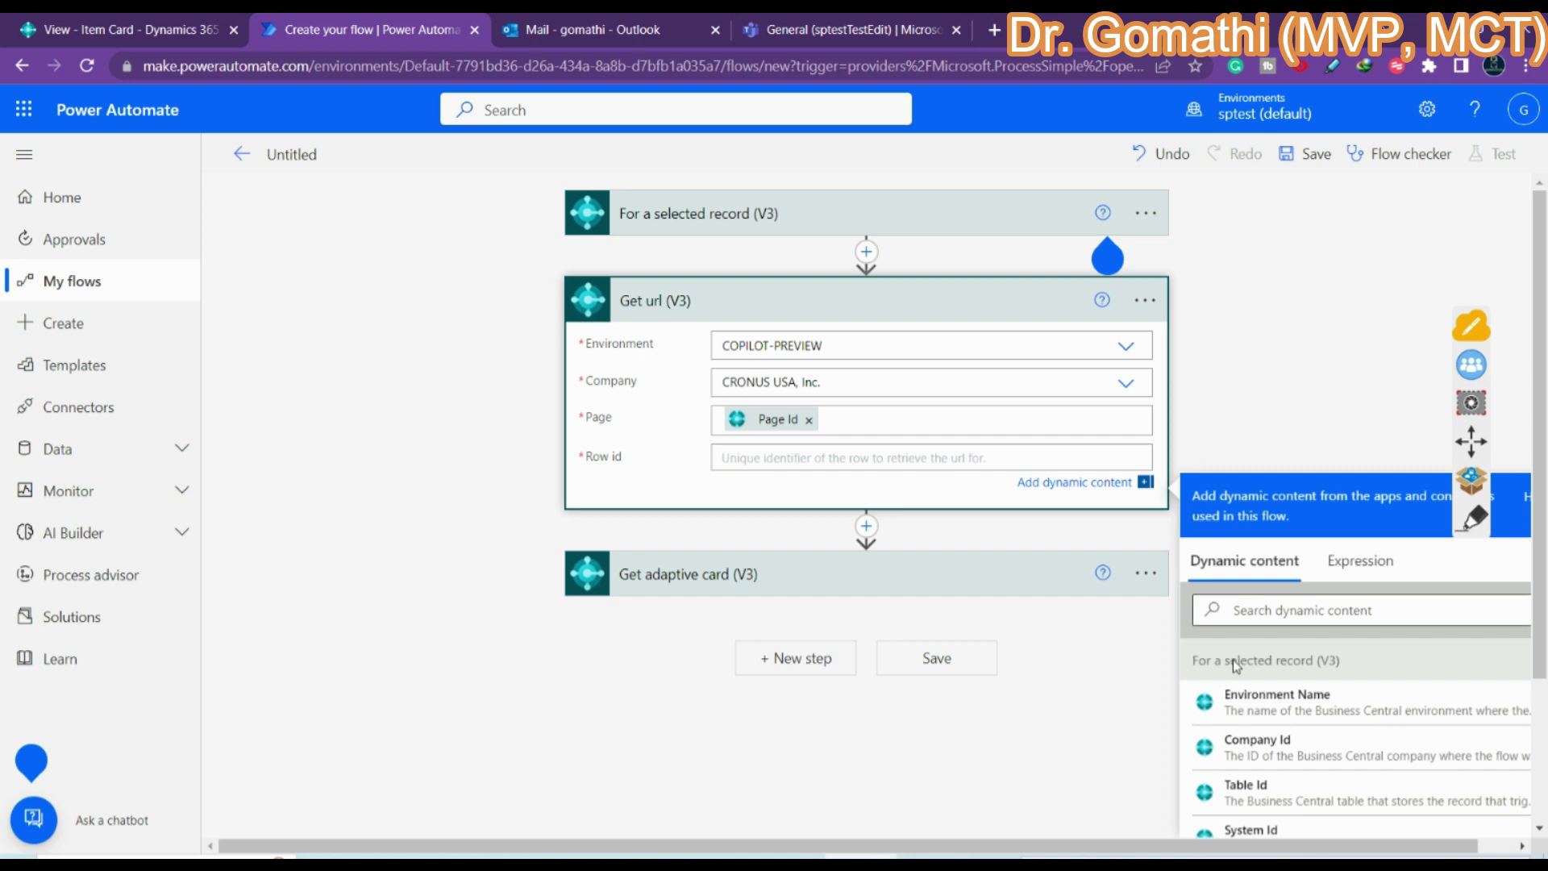
scroll(1293, 779, "down", 1)
left_click(1297, 740)
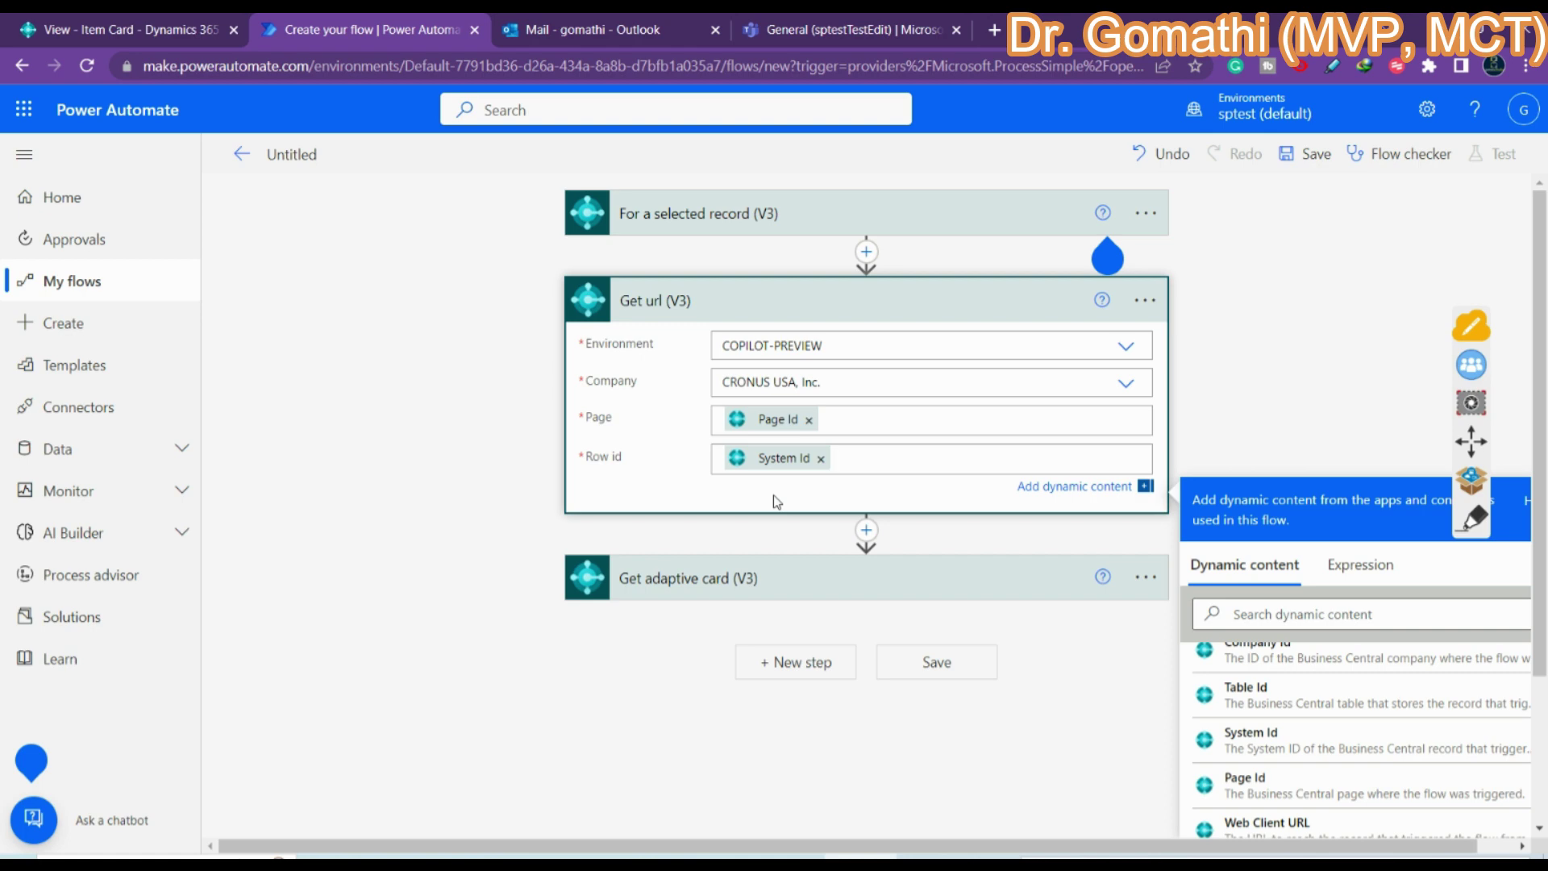
left_click(791, 579)
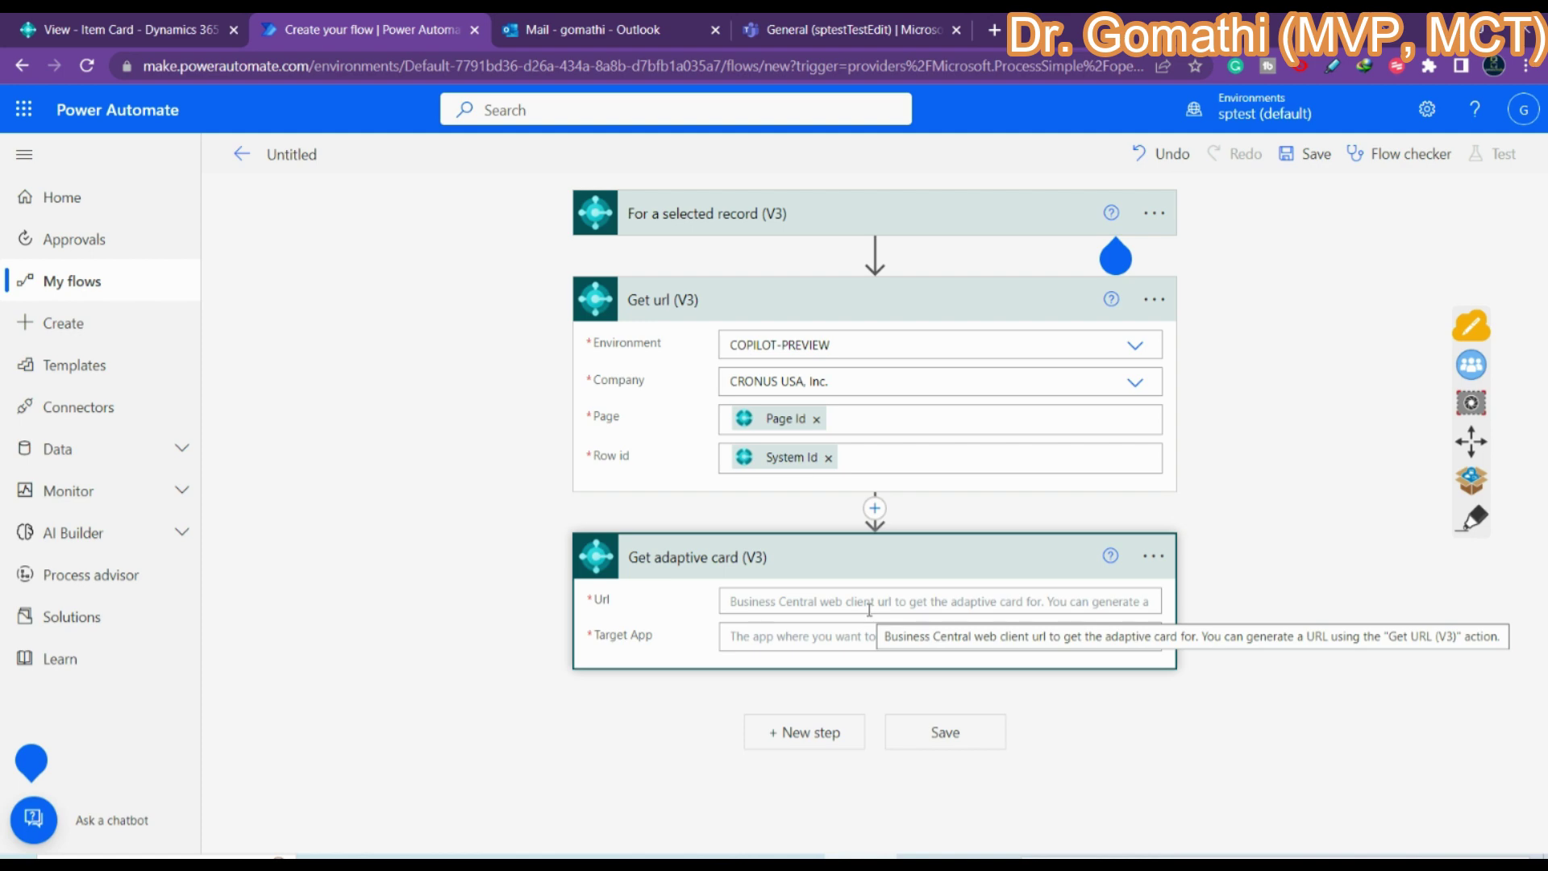
Set the Get adaptive card Url field to the Web Client URL dynamic value.
left_click(858, 597)
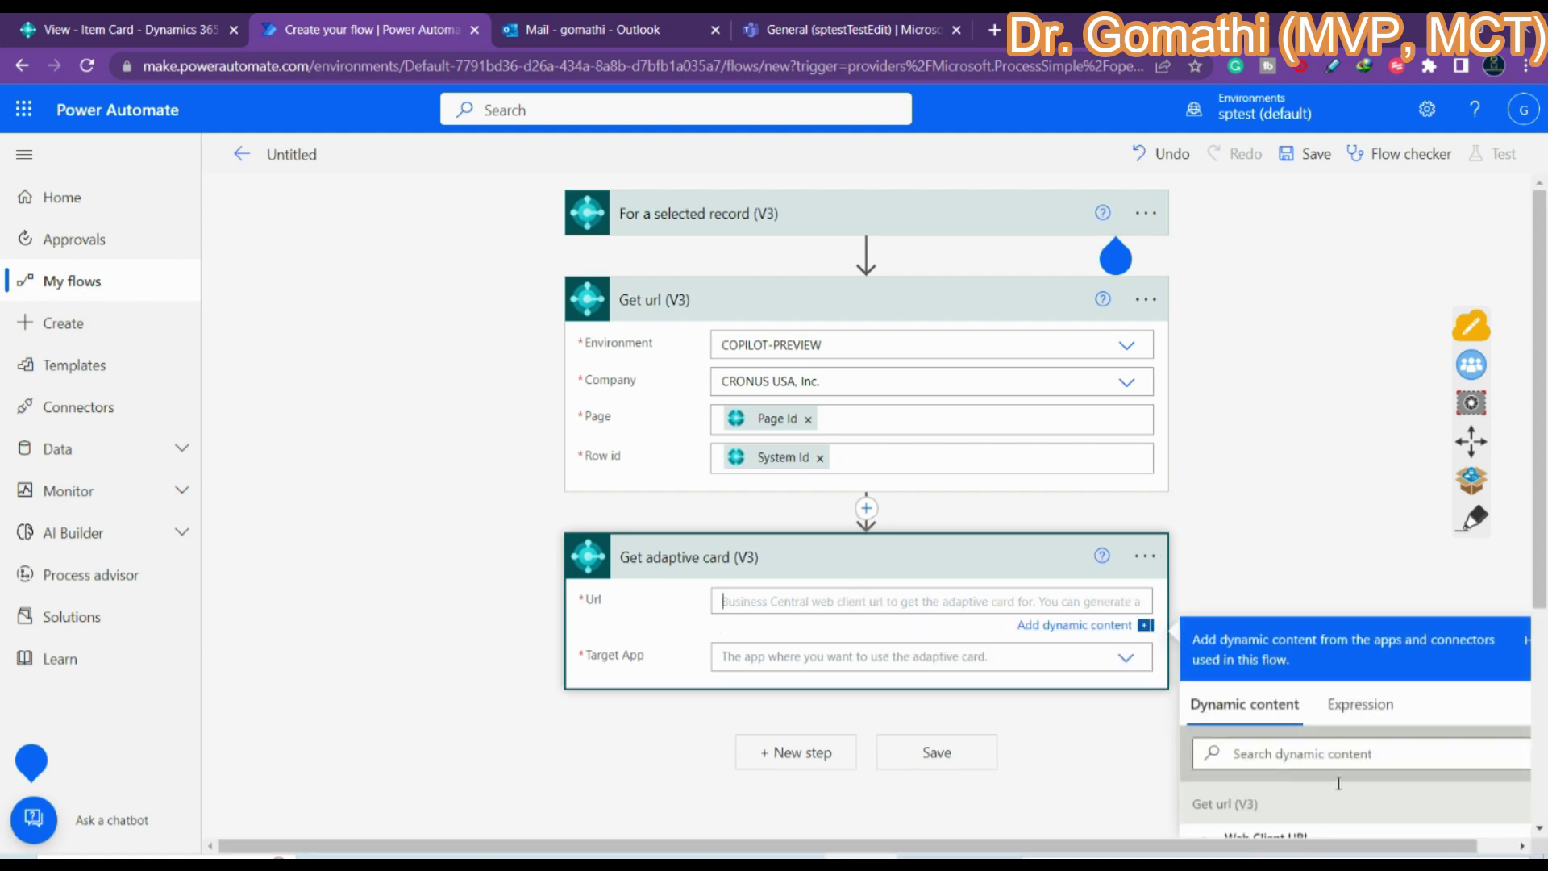
scroll(1542, 605, "down", 1)
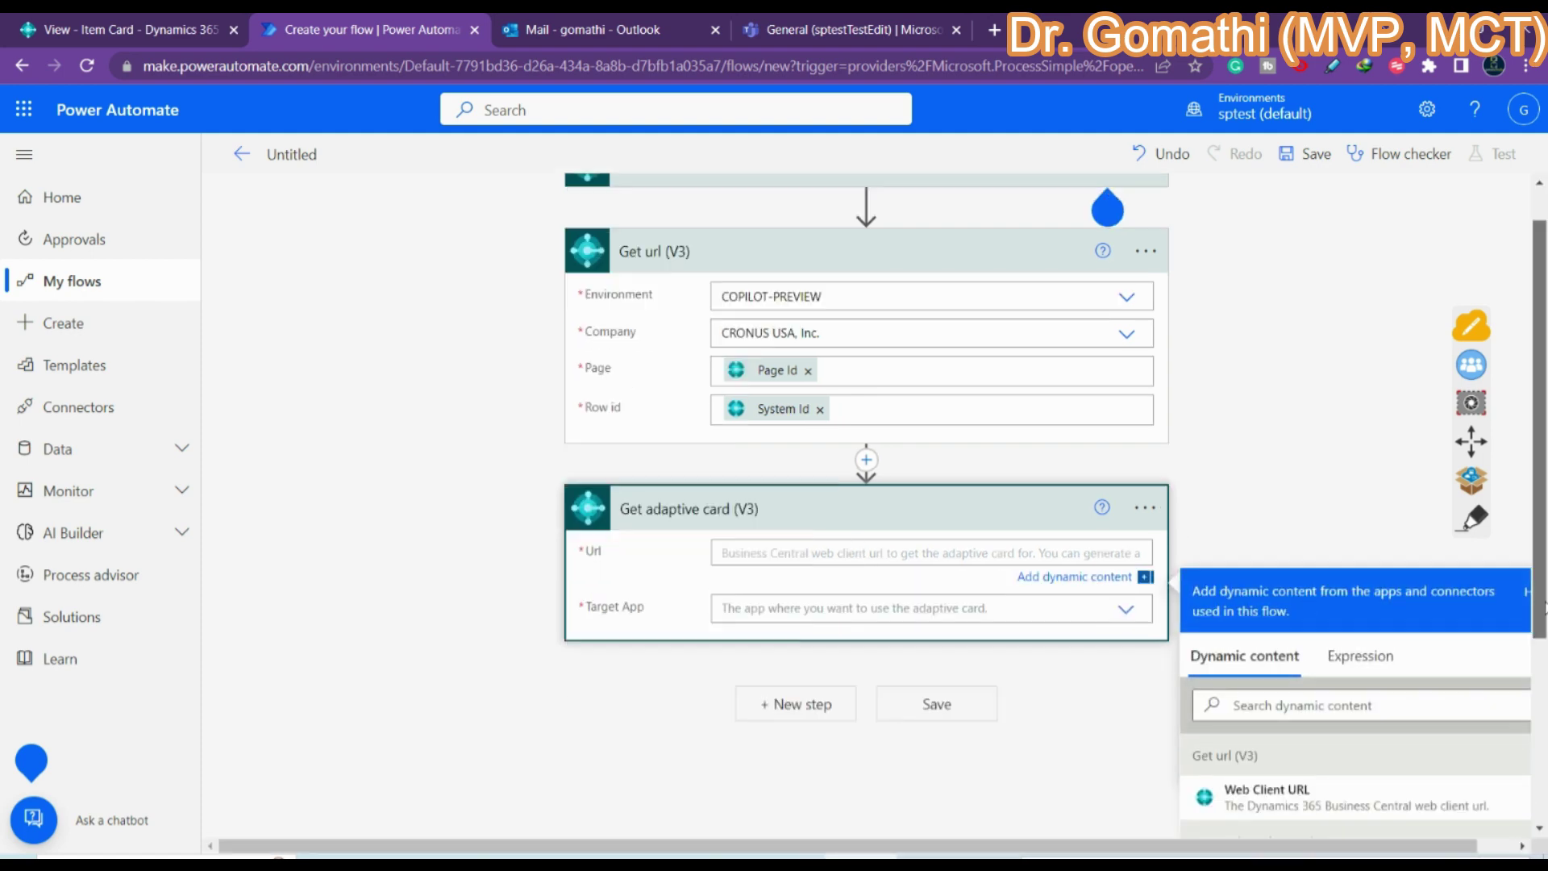
scroll(1542, 605, "down", 3)
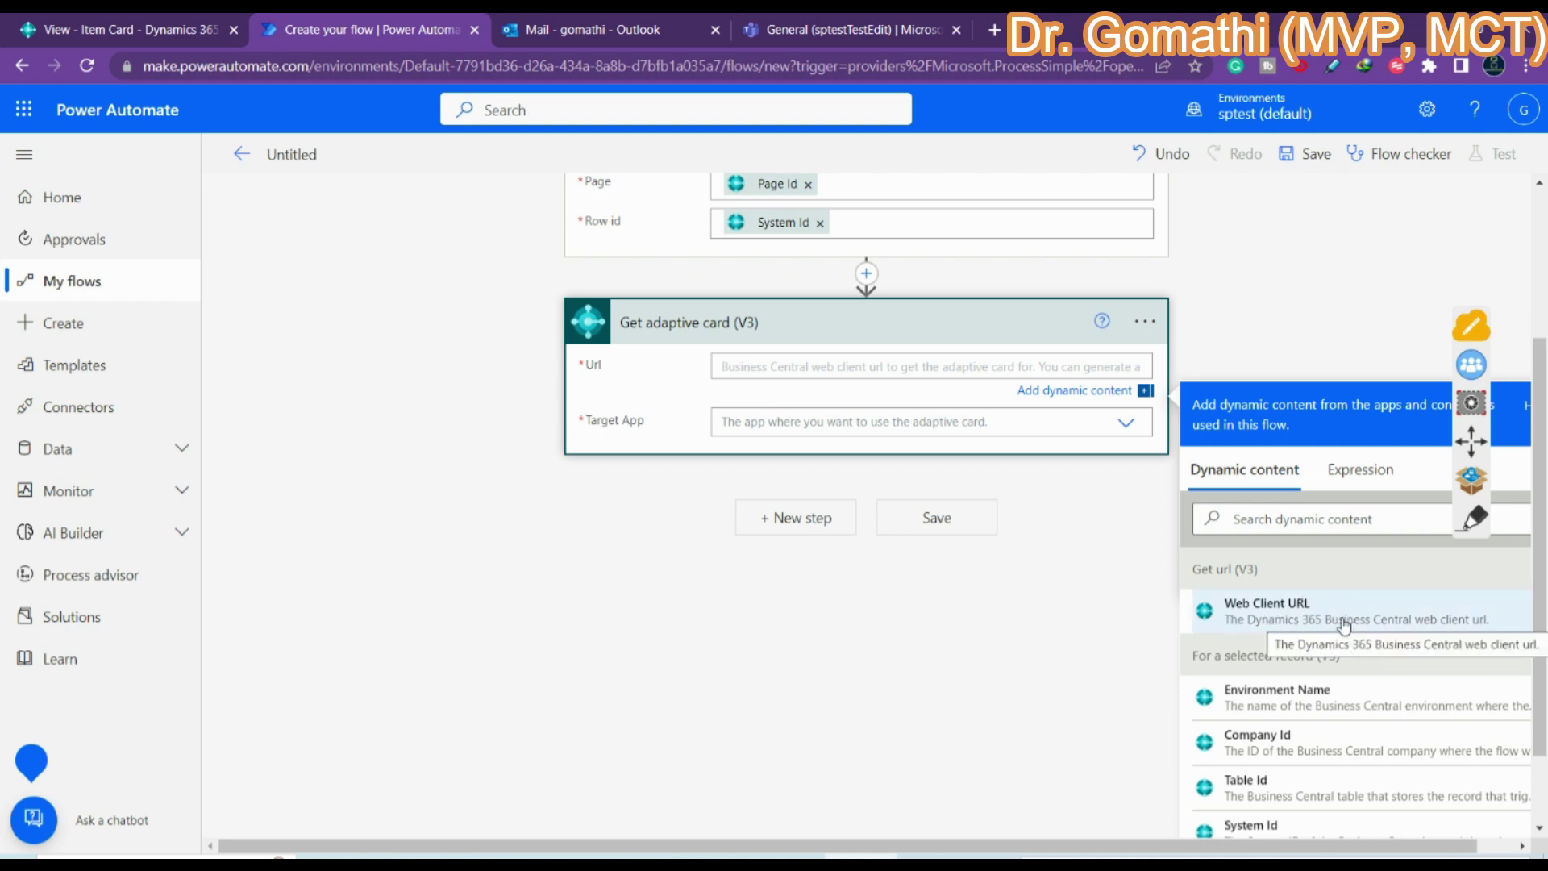
left_click(1474, 519)
mouse_move(1321, 579)
left_mouse_down()
mouse_move(1338, 660)
mouse_move(1149, 314)
mouse_move(1033, 212)
mouse_move(1018, 240)
left_mouse_up()
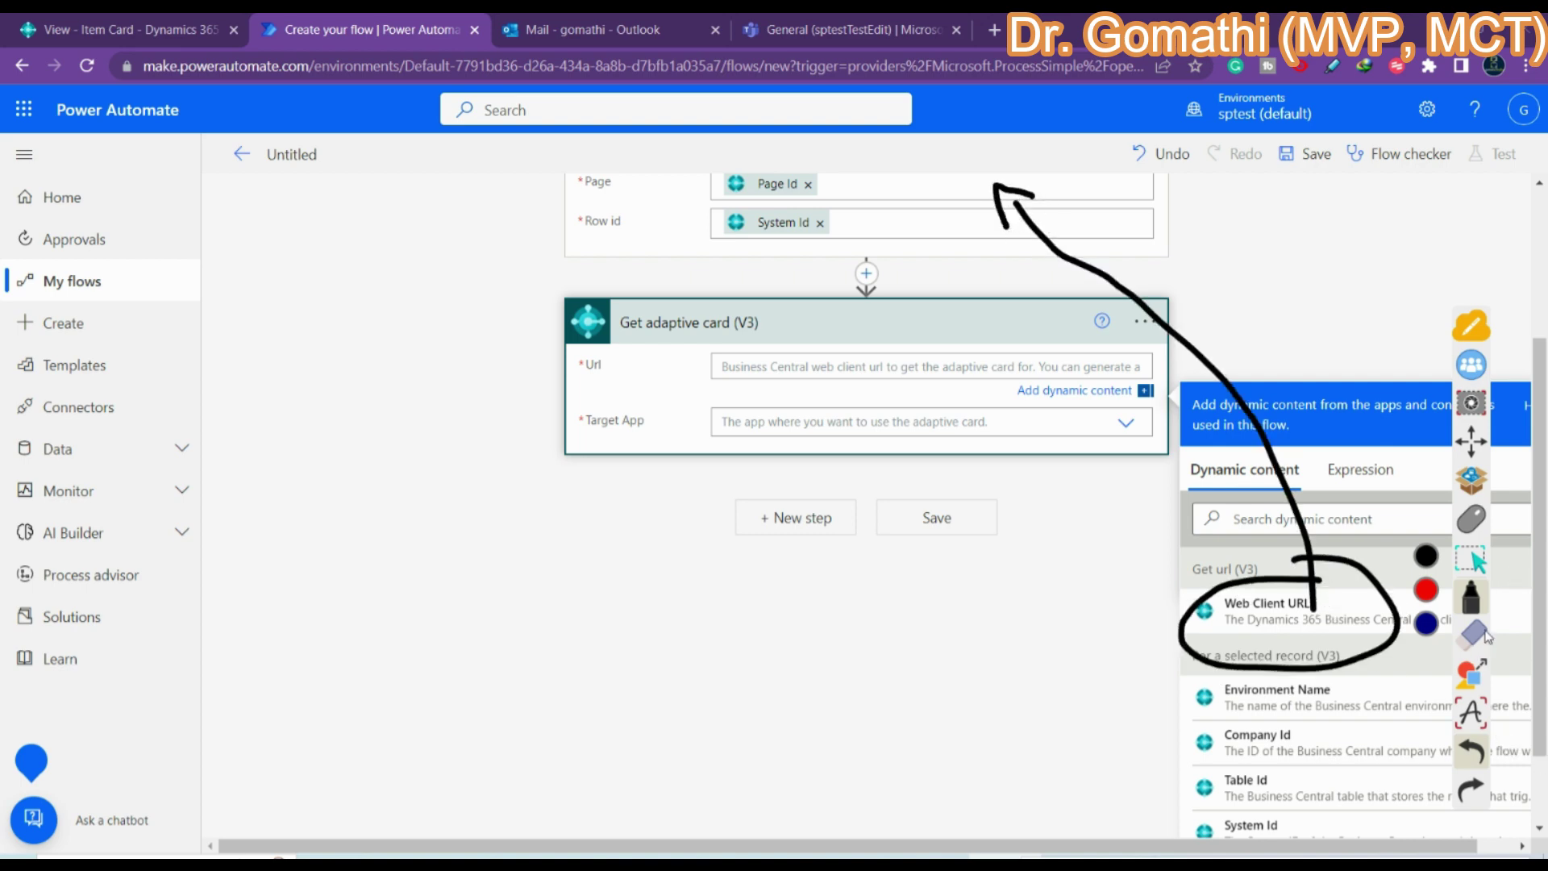
left_click(1469, 598)
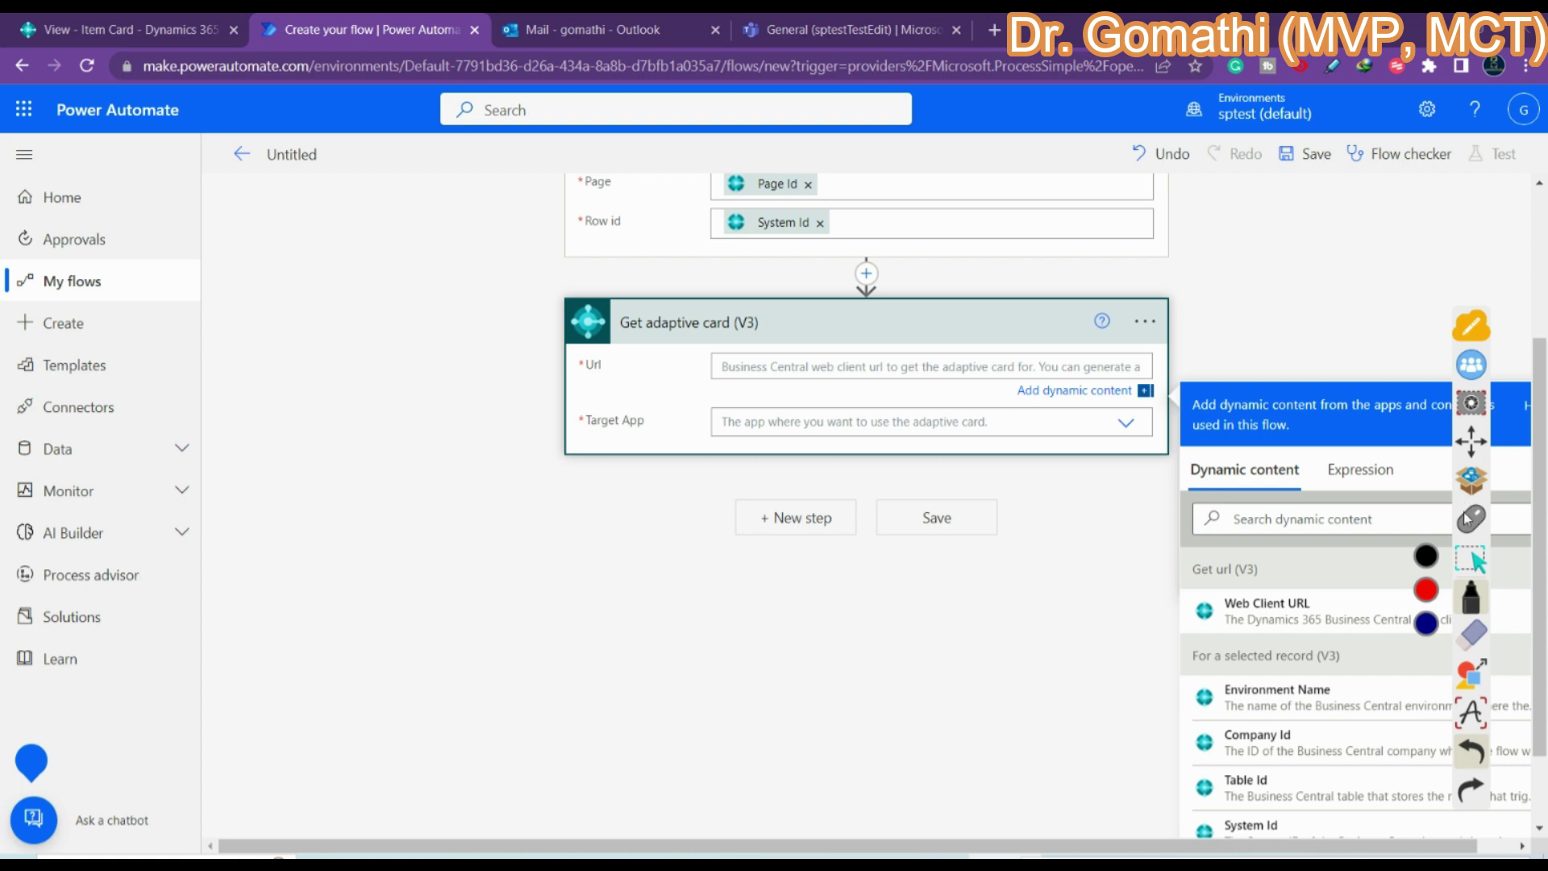
left_click(1471, 519)
left_click(1286, 610)
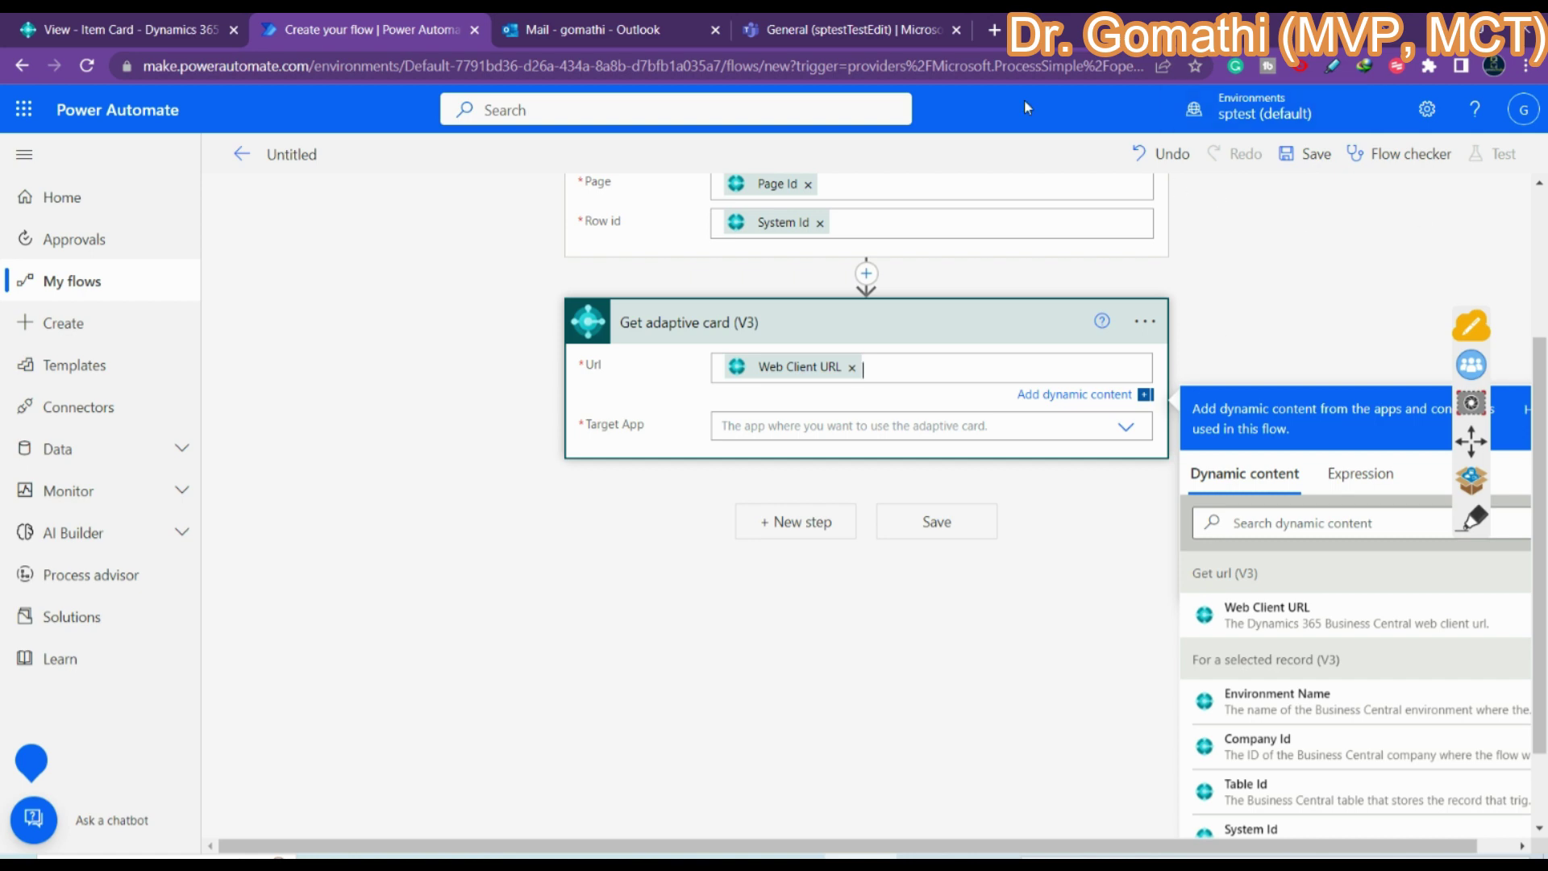
Choose Teams as the Get adaptive card Target App.
left_click(867, 426)
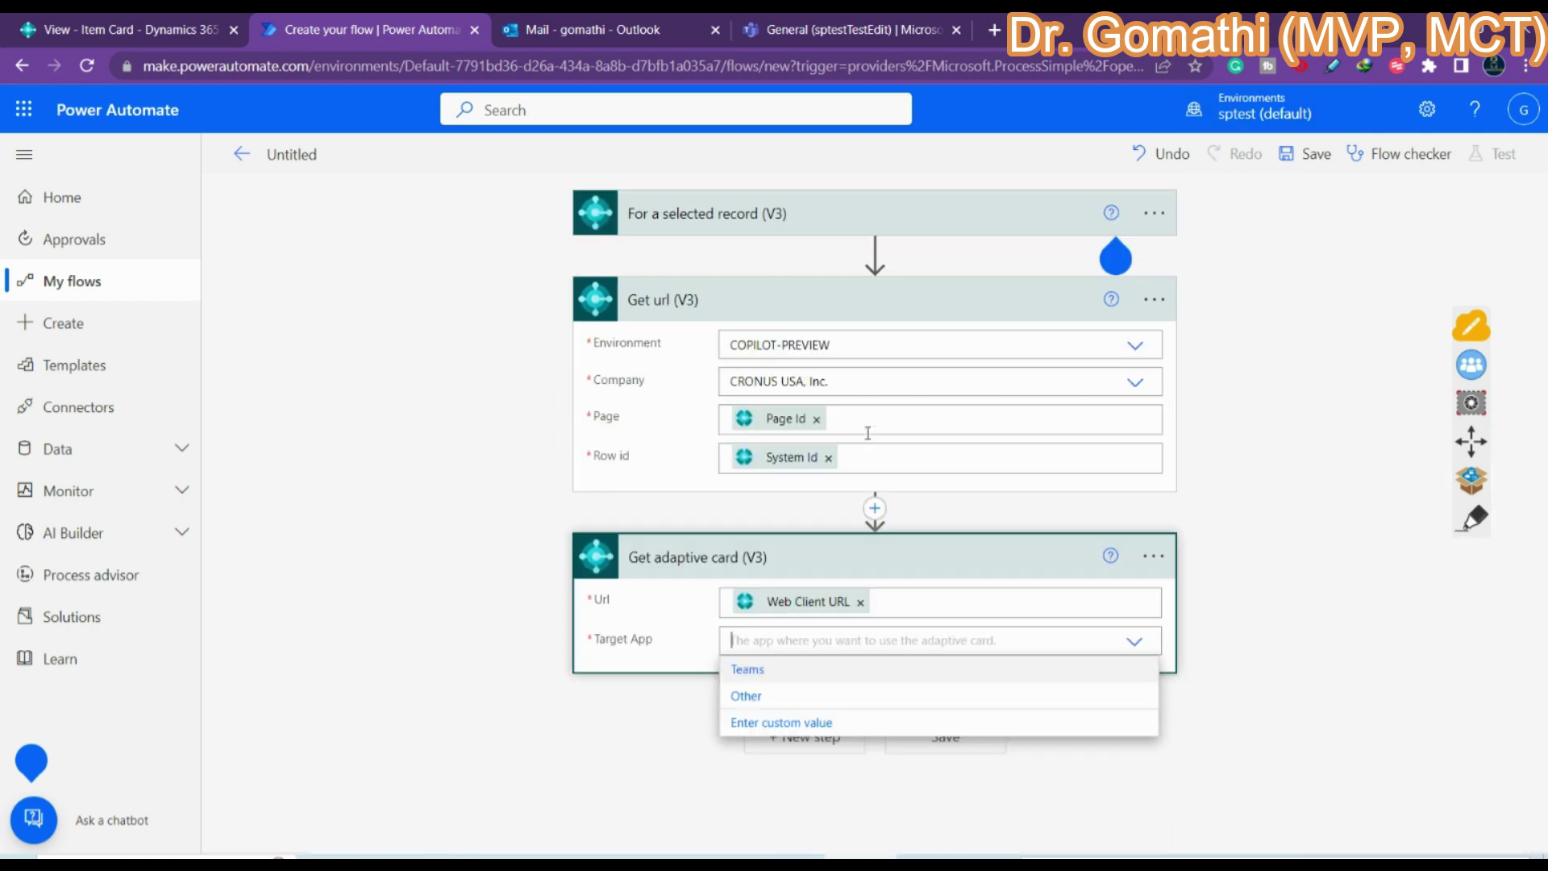
left_click(784, 680)
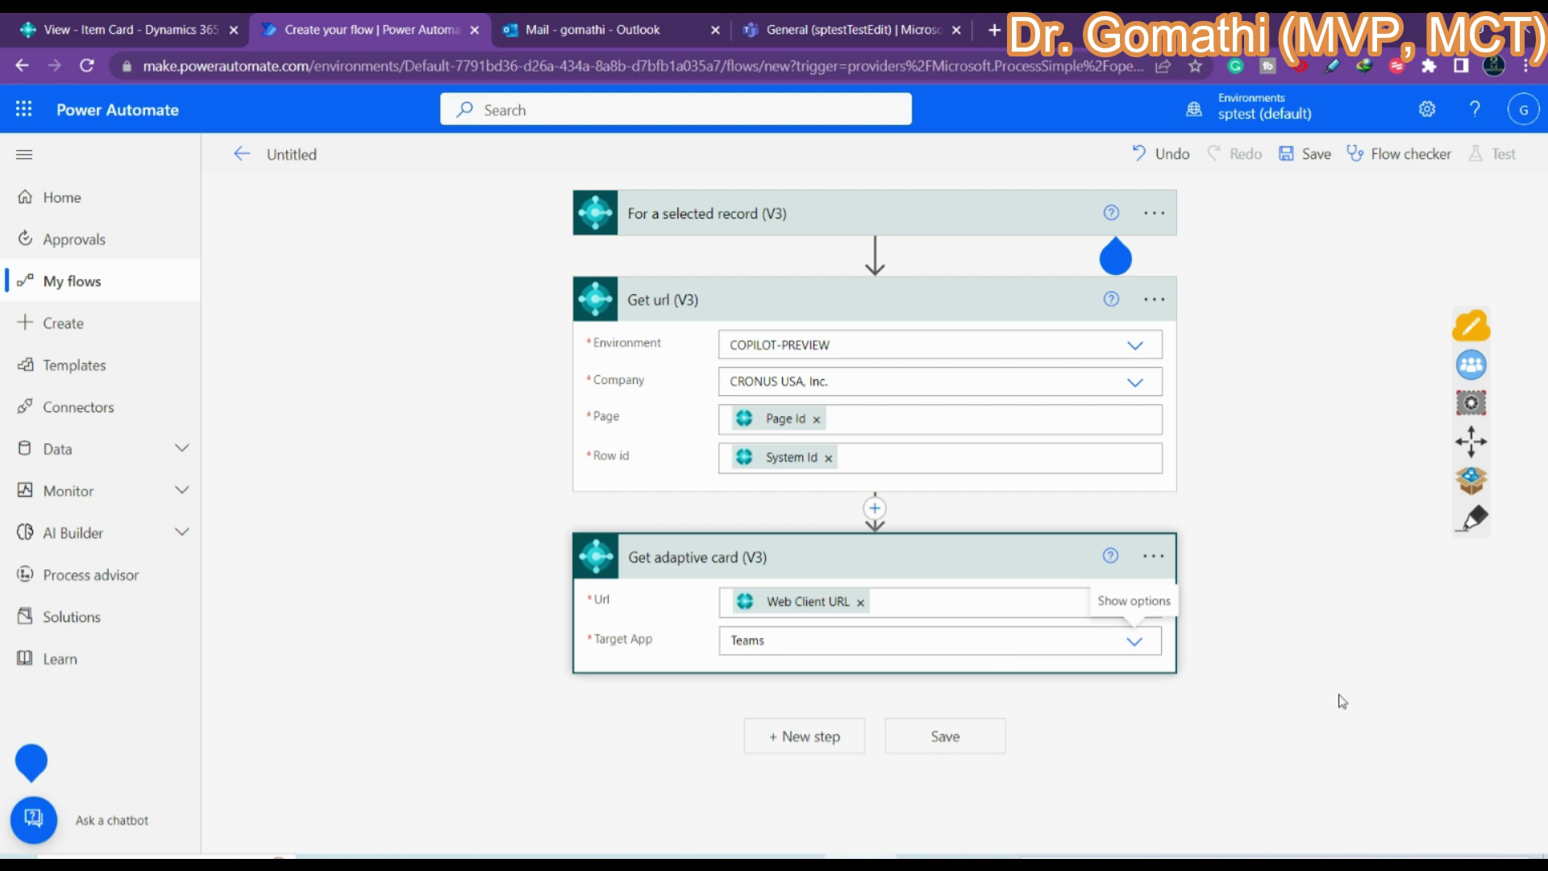
left_click(800, 738)
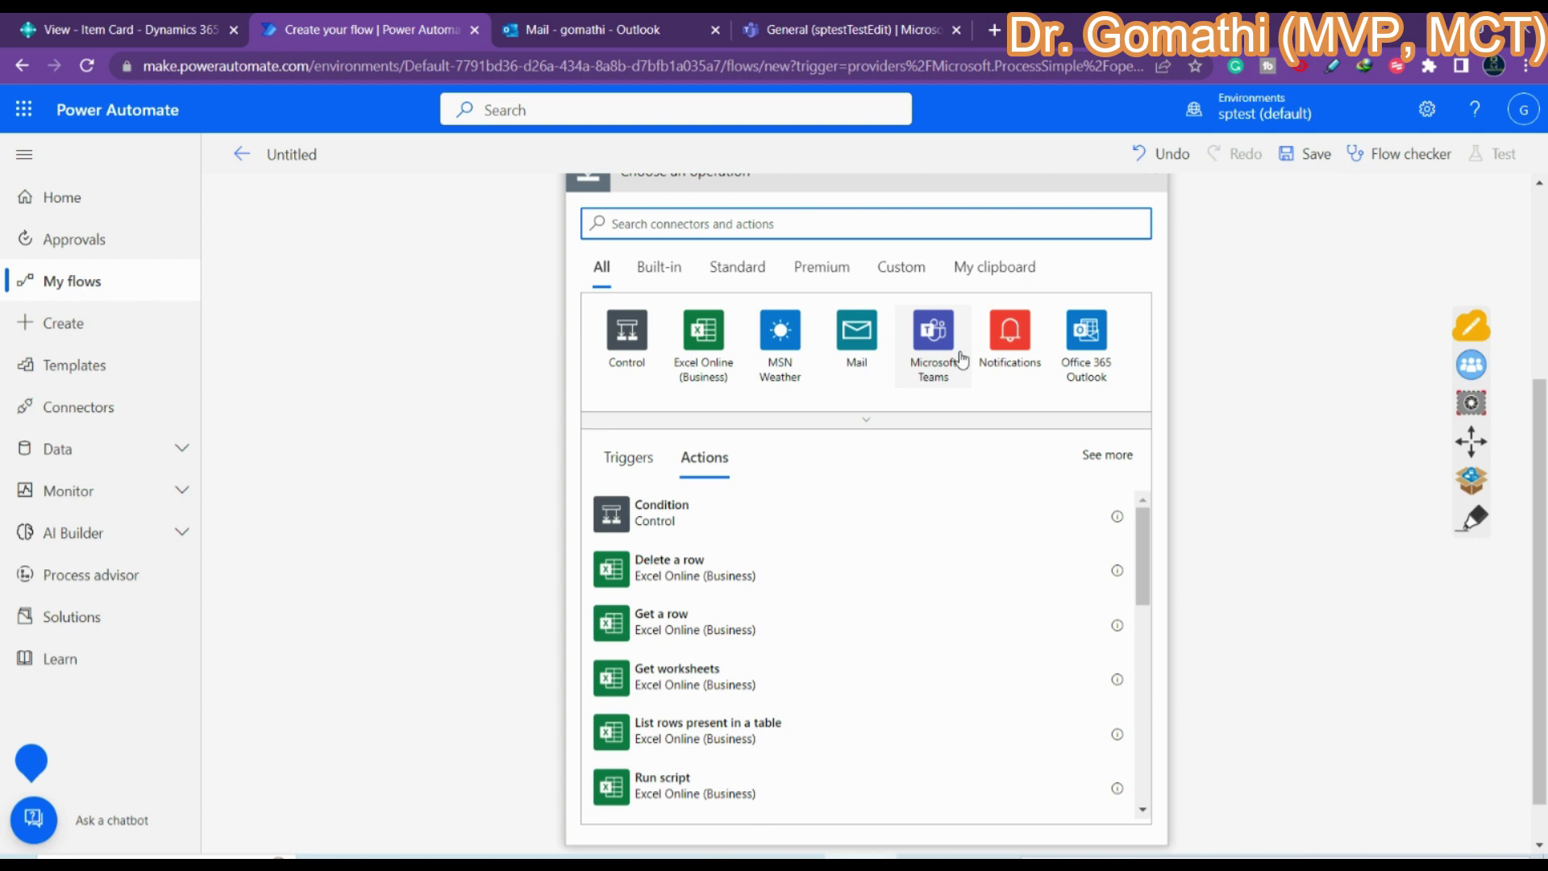
Add the Microsoft Teams 'Post message in a chat or channel' action found by searching 'post m'.
left_click(960, 355)
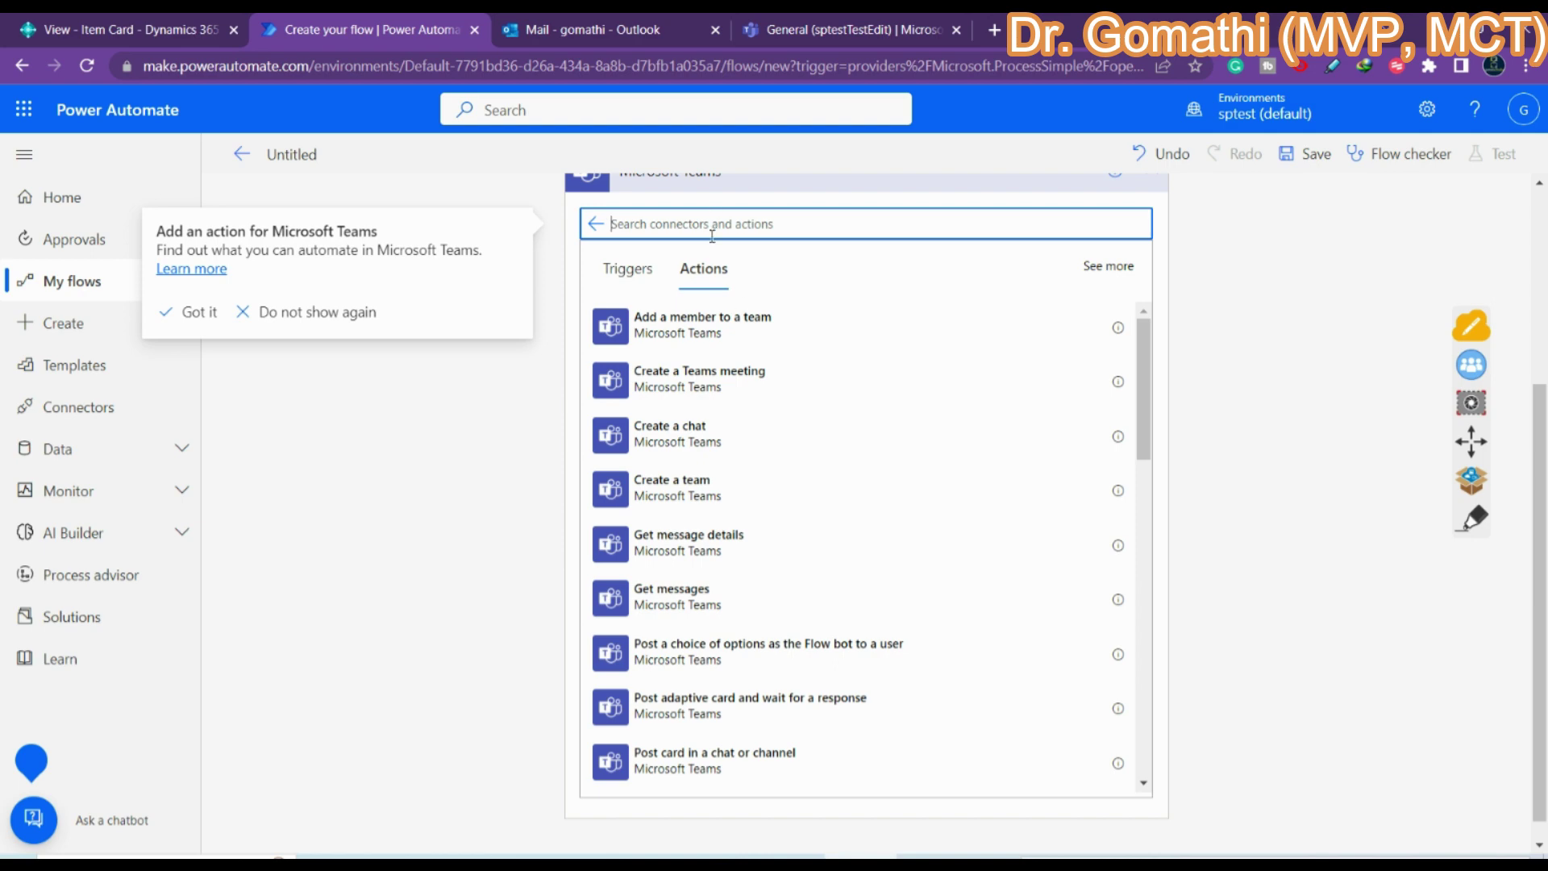
type("post m")
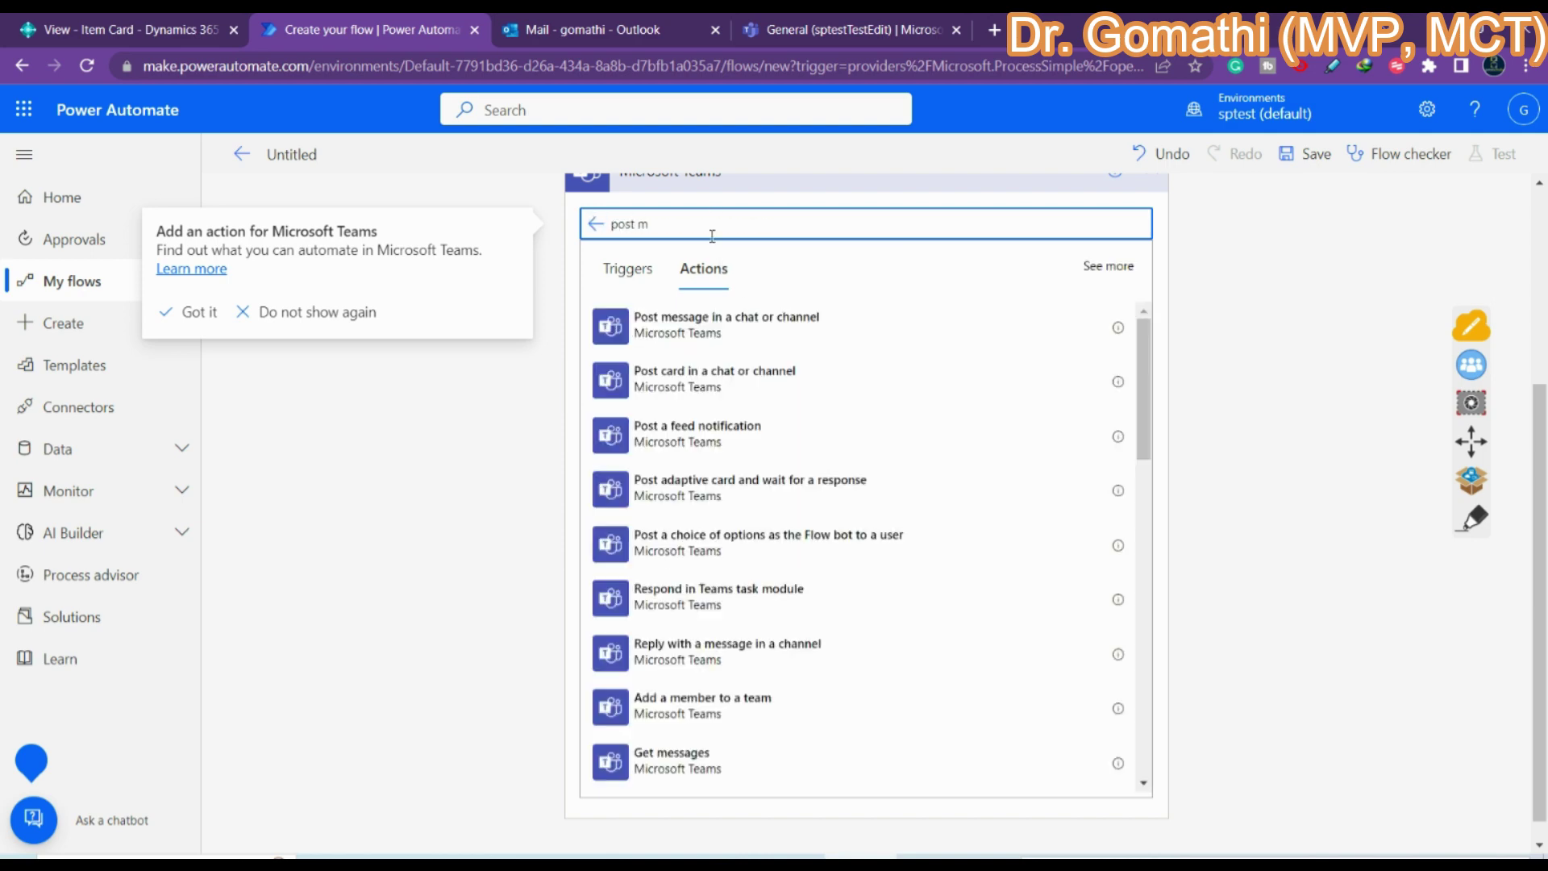
left_click(708, 326)
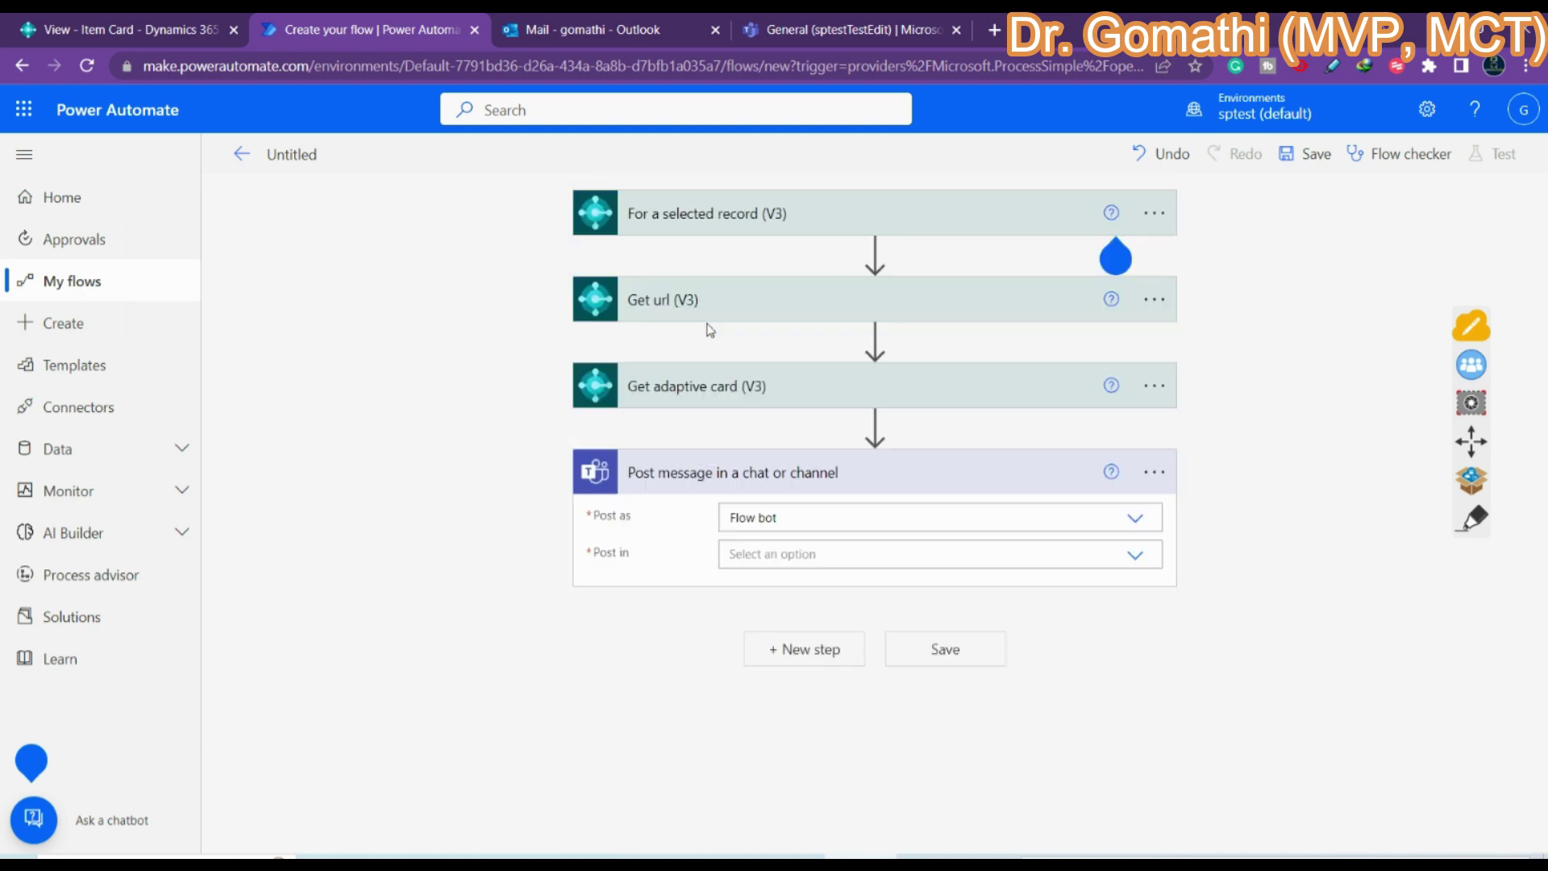
Post to a channel: team sptestTestEdit, channel General.
left_click(808, 554)
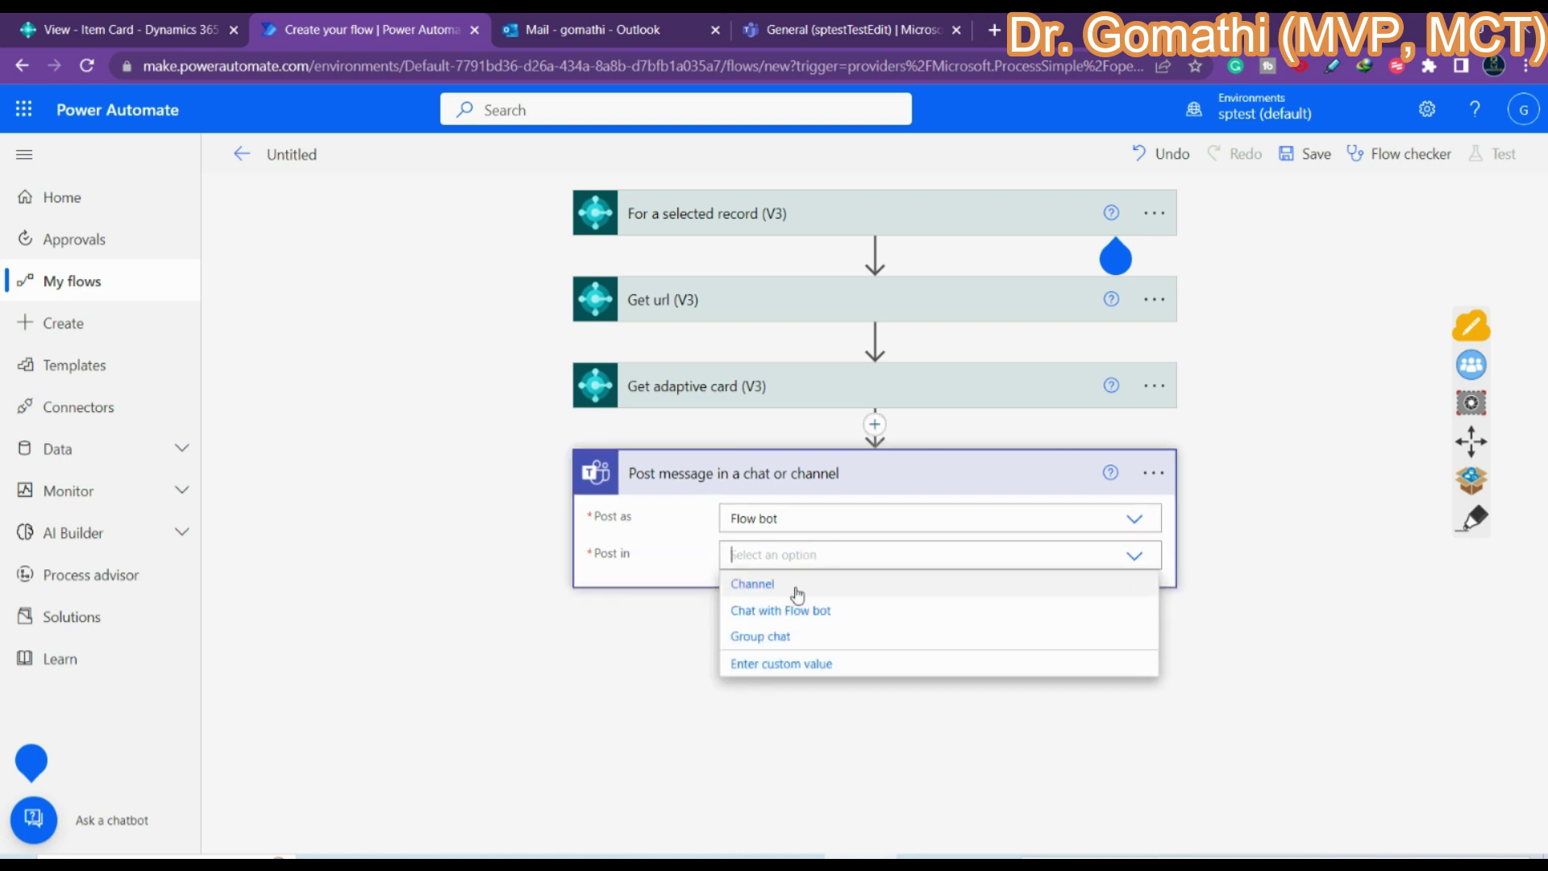
left_click(797, 591)
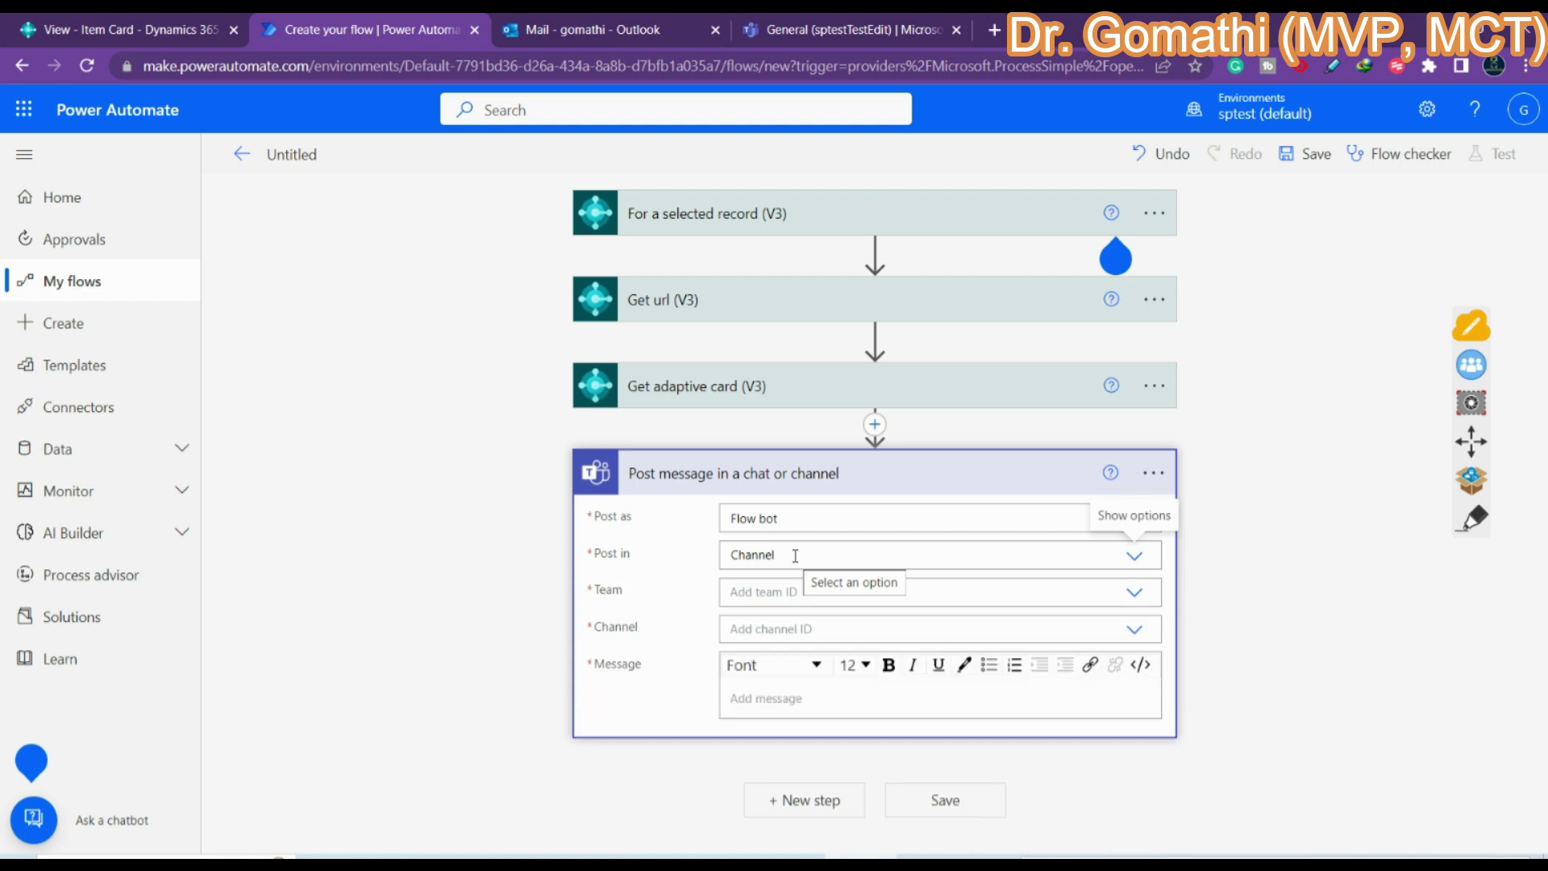
left_click(796, 557)
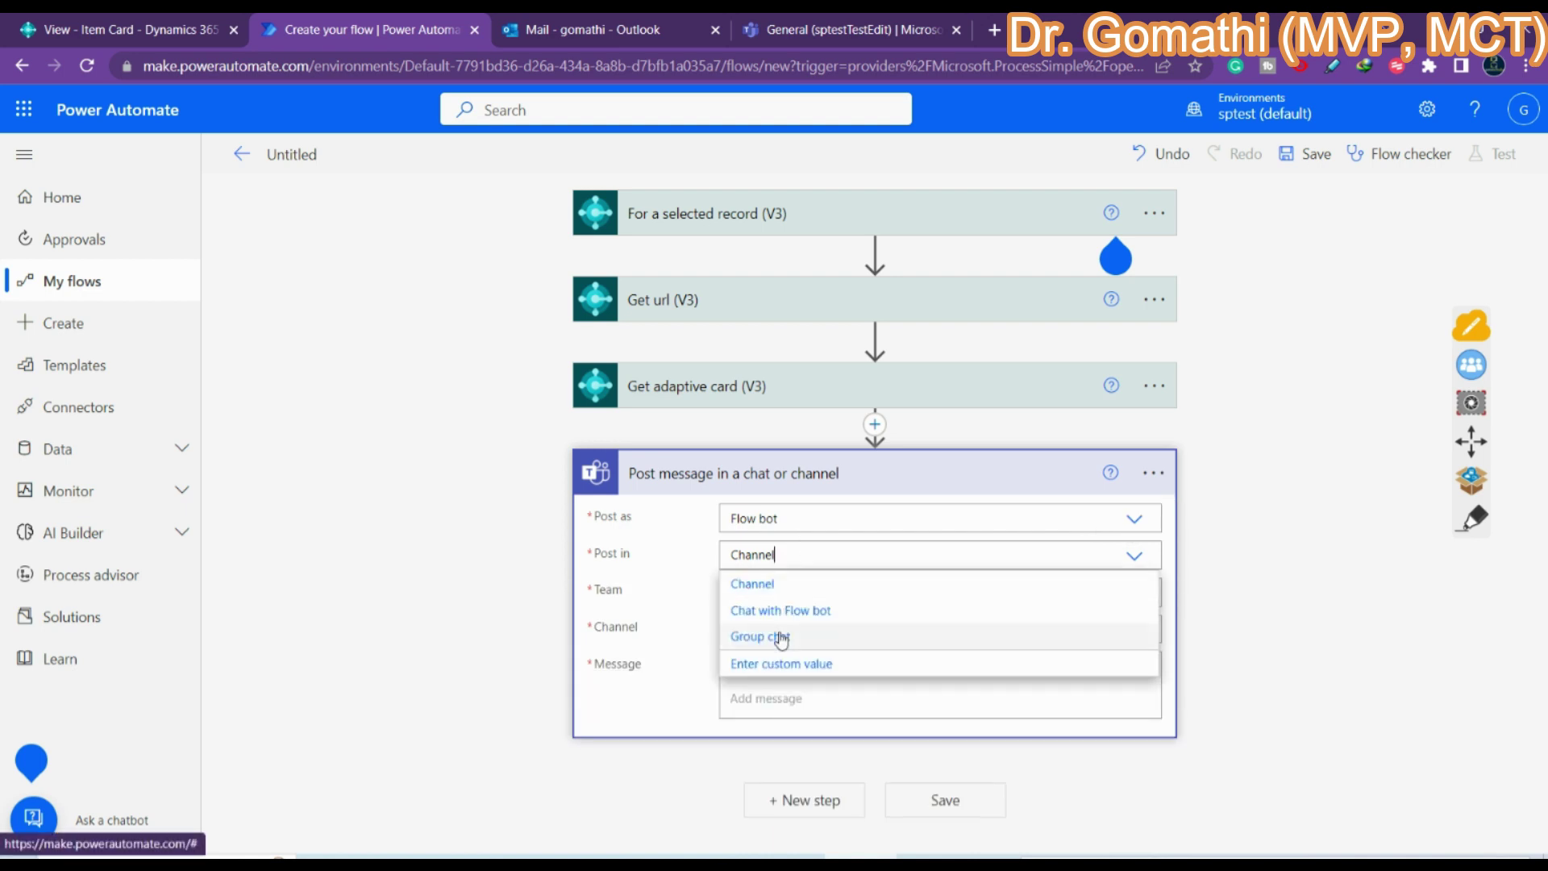
left_click(779, 611)
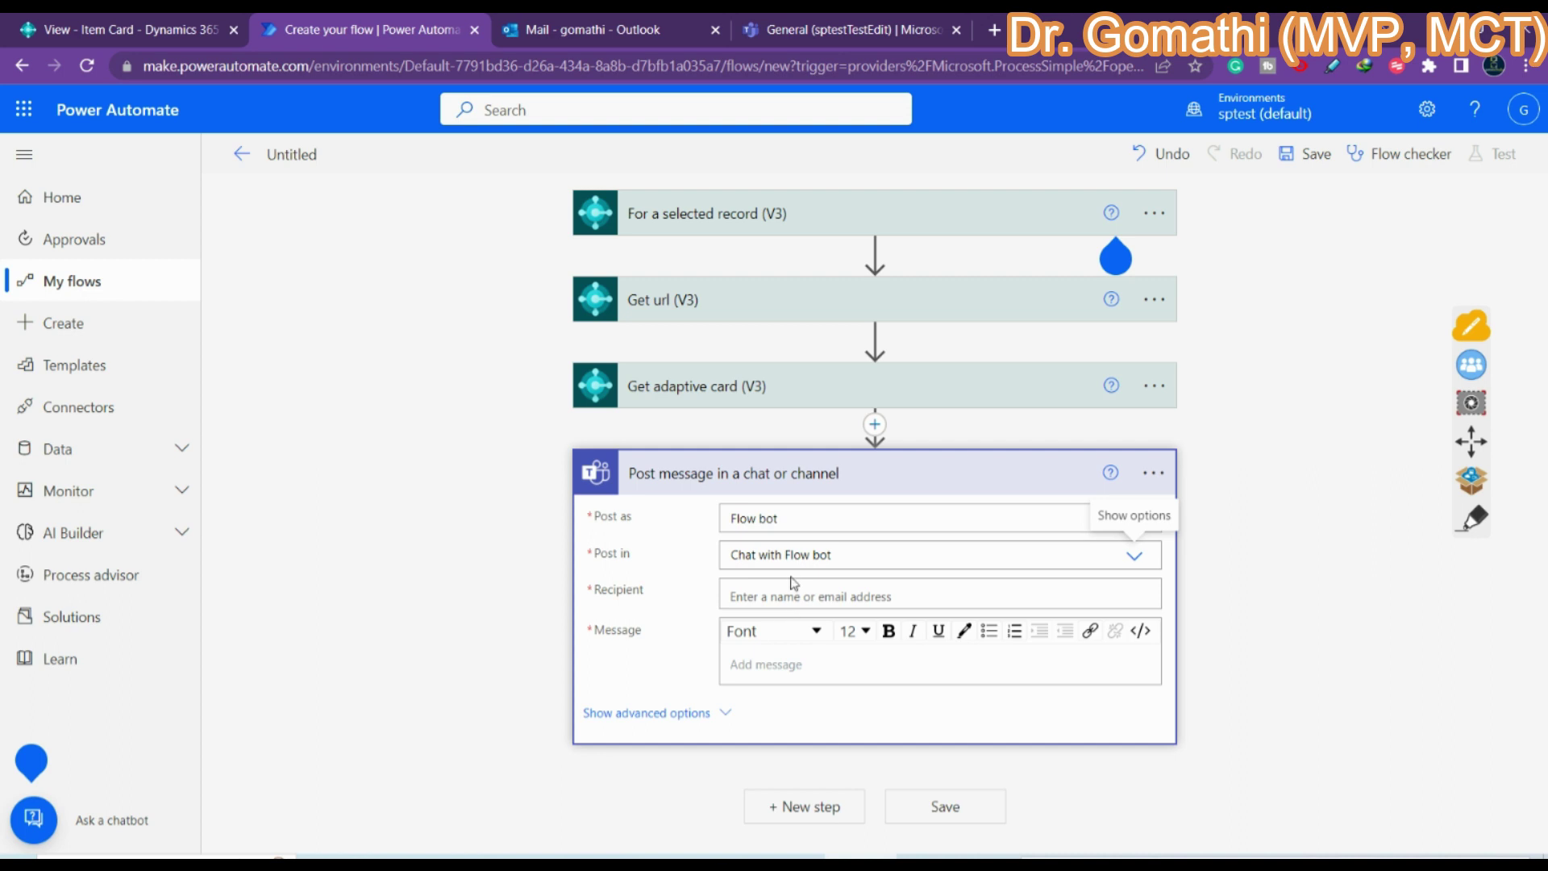
left_click(809, 556)
left_click(788, 582)
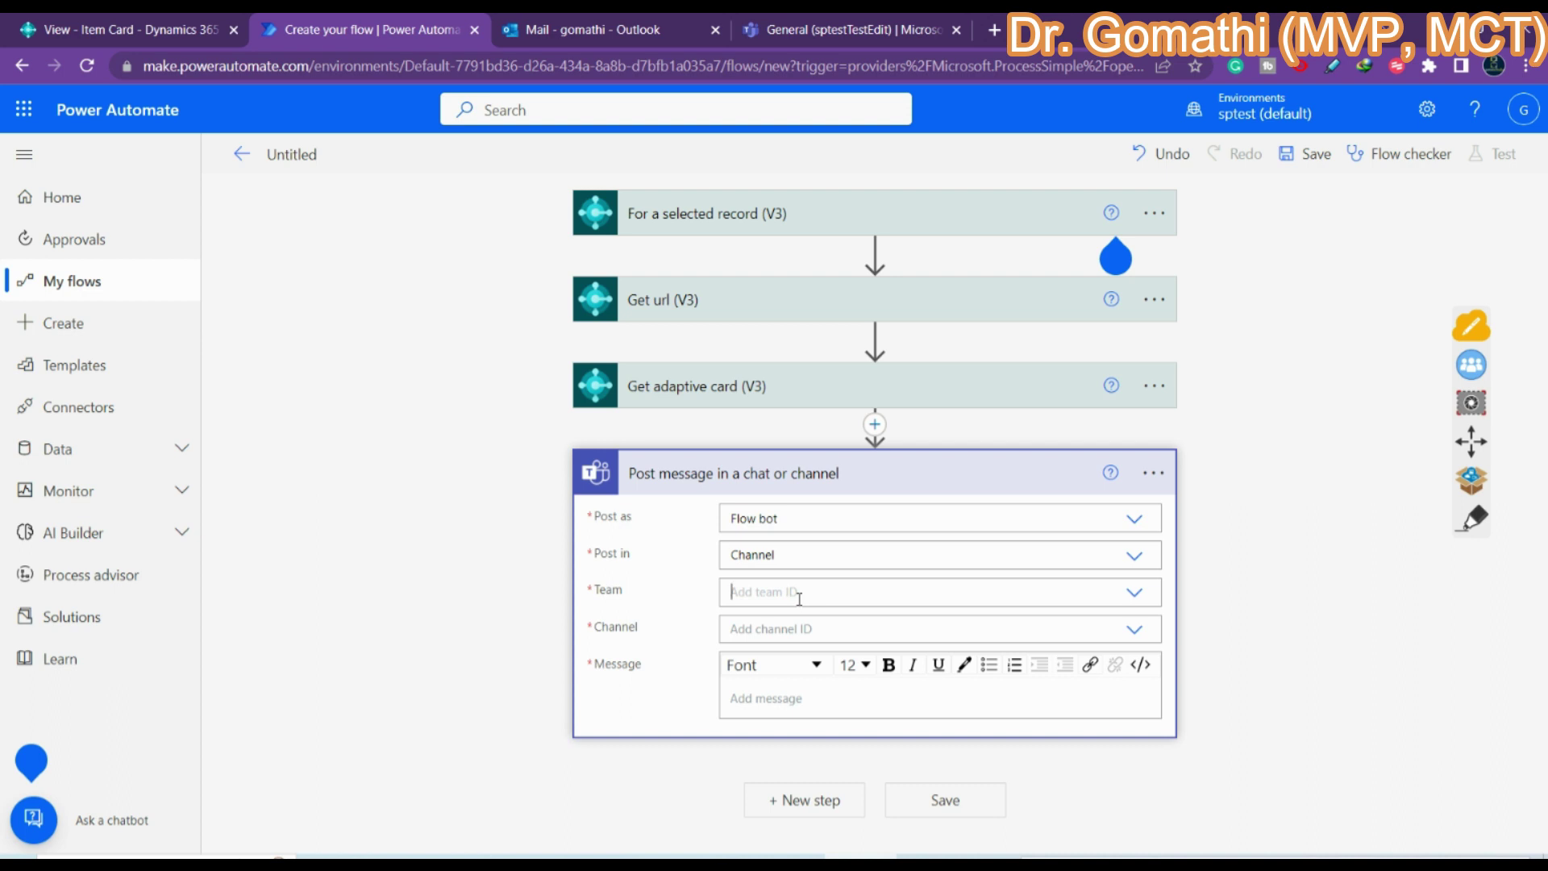
left_click(799, 598)
left_click(797, 619)
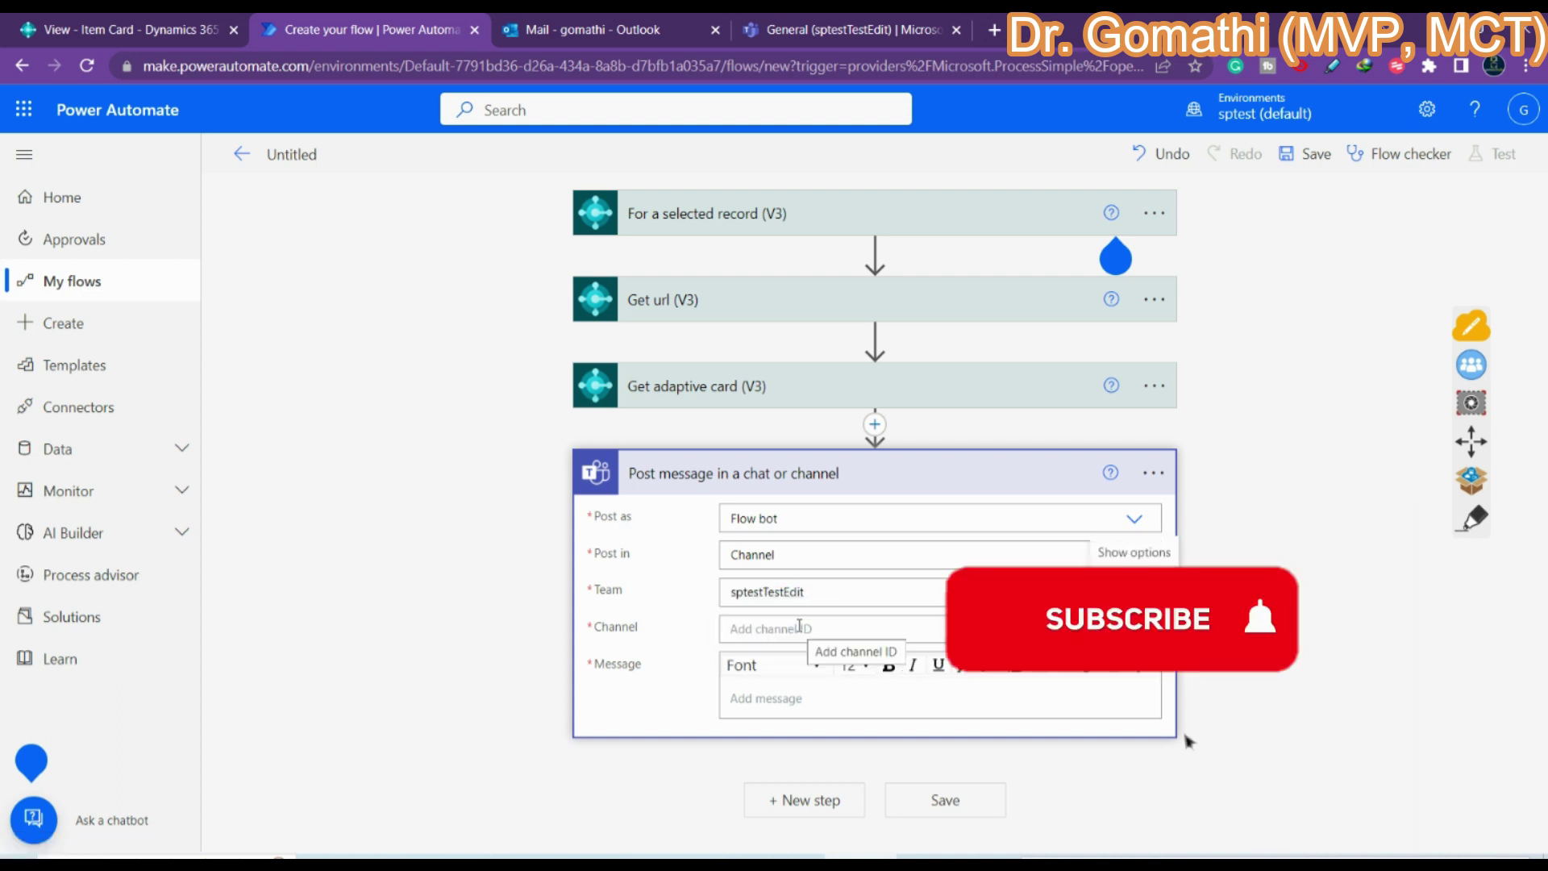
left_click(791, 628)
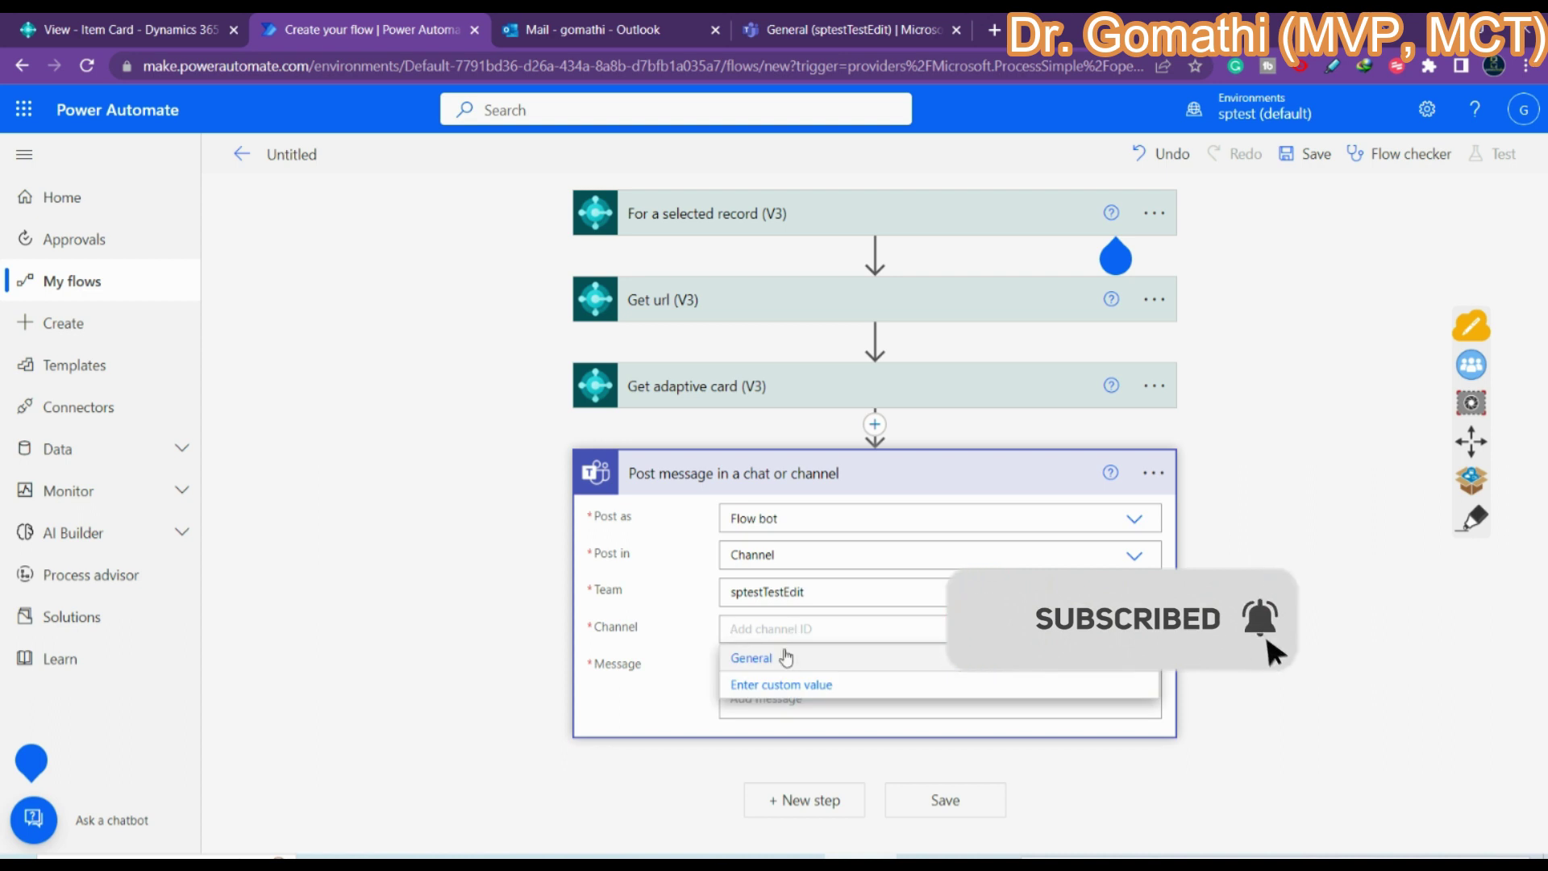
left_click(781, 658)
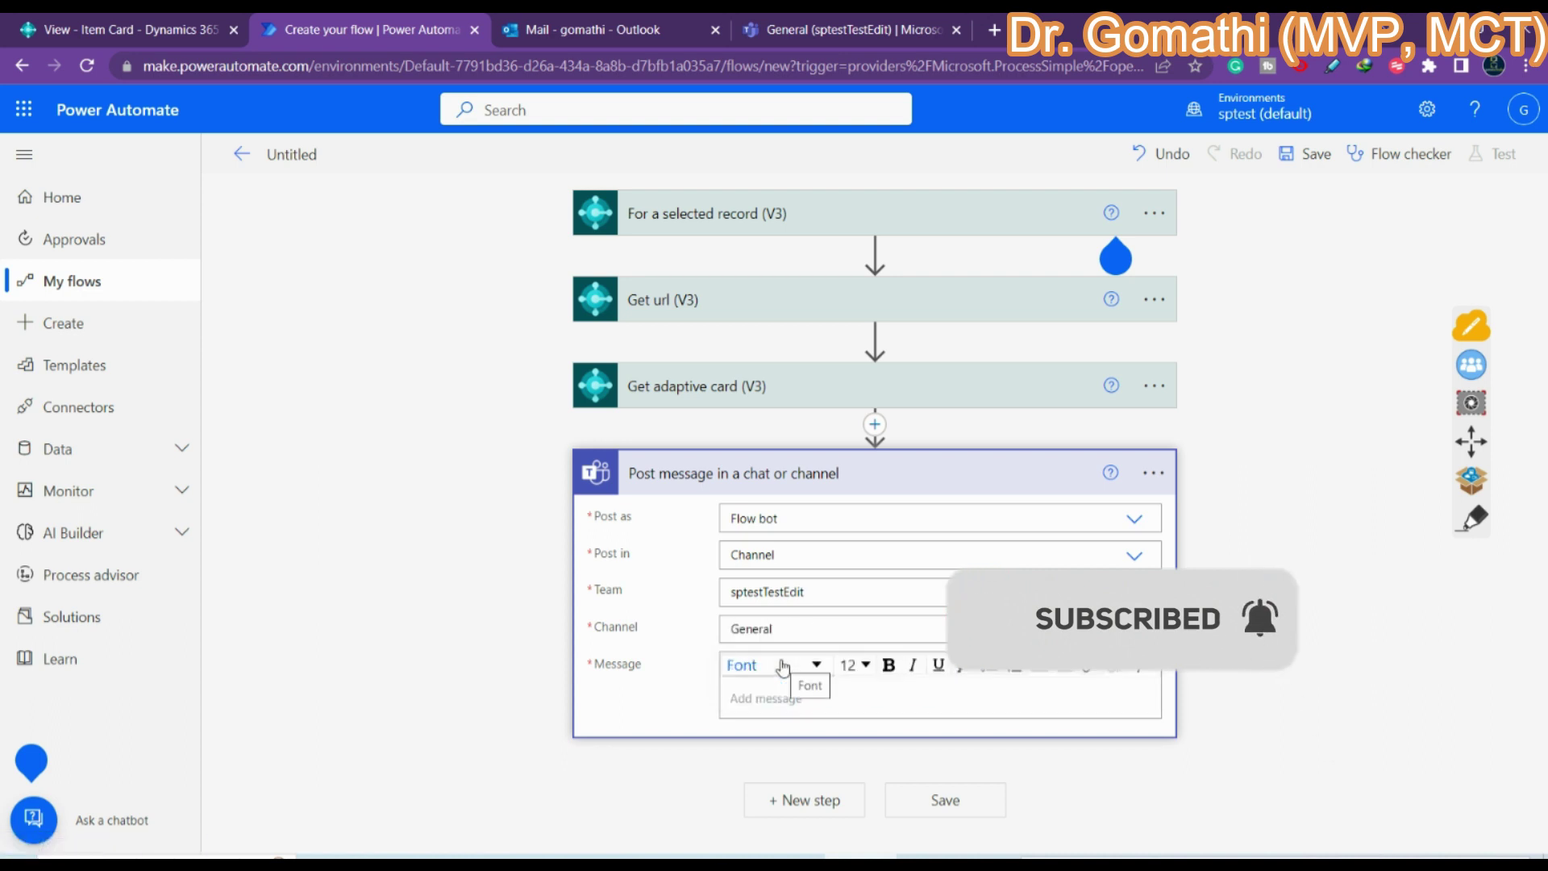
Insert the Get adaptive card (V3) Adaptive card output as the message body.
left_click(749, 696)
scroll(1349, 776, "down", 3)
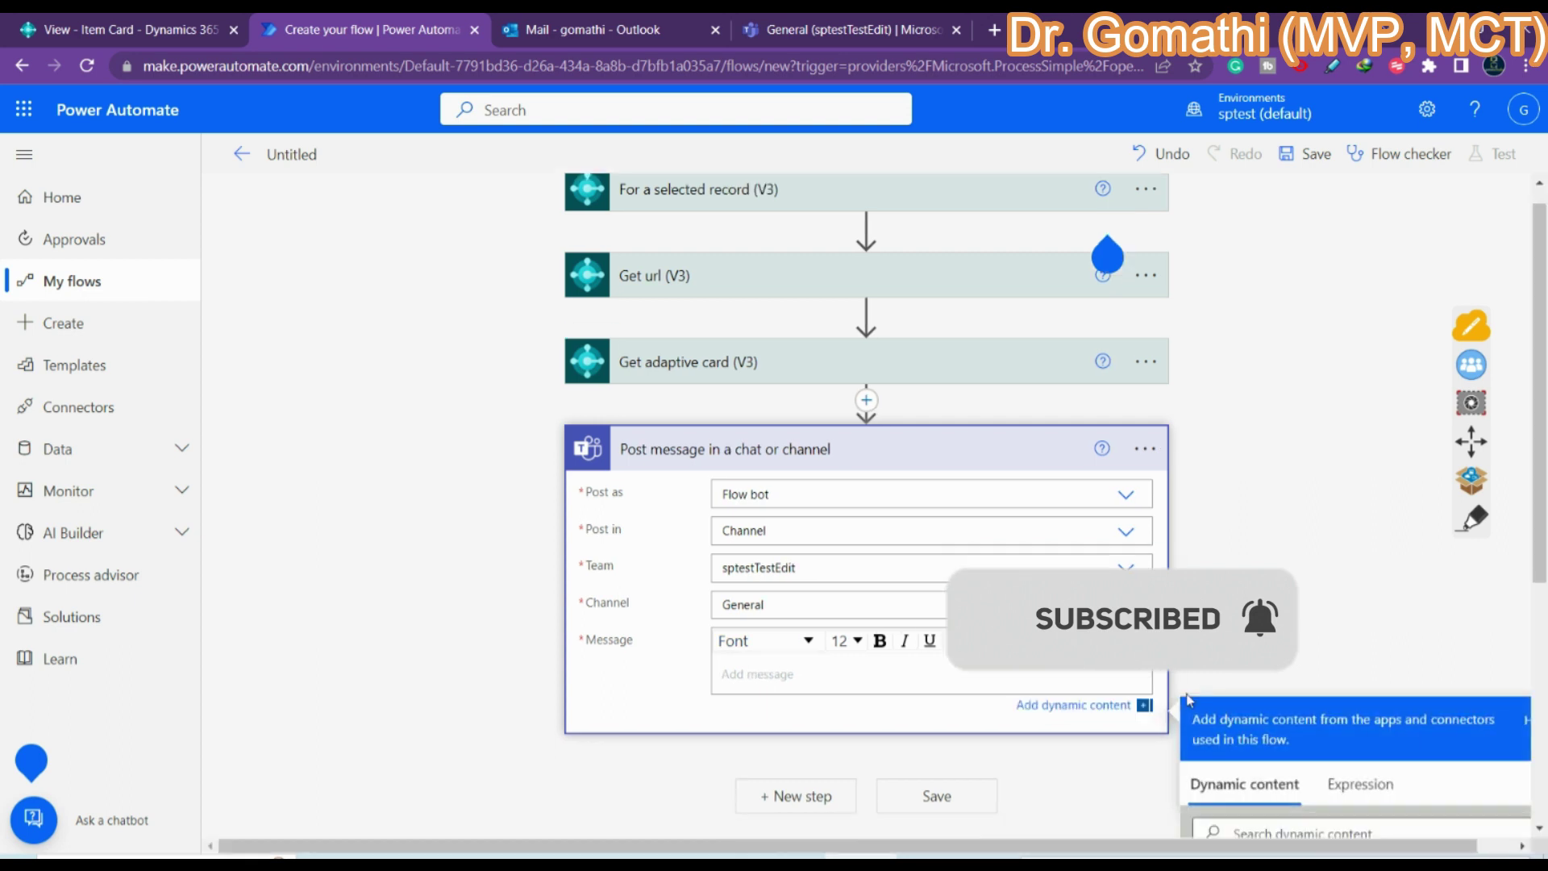
scroll(1349, 776, "down", 3)
scroll(1322, 770, "up", 3)
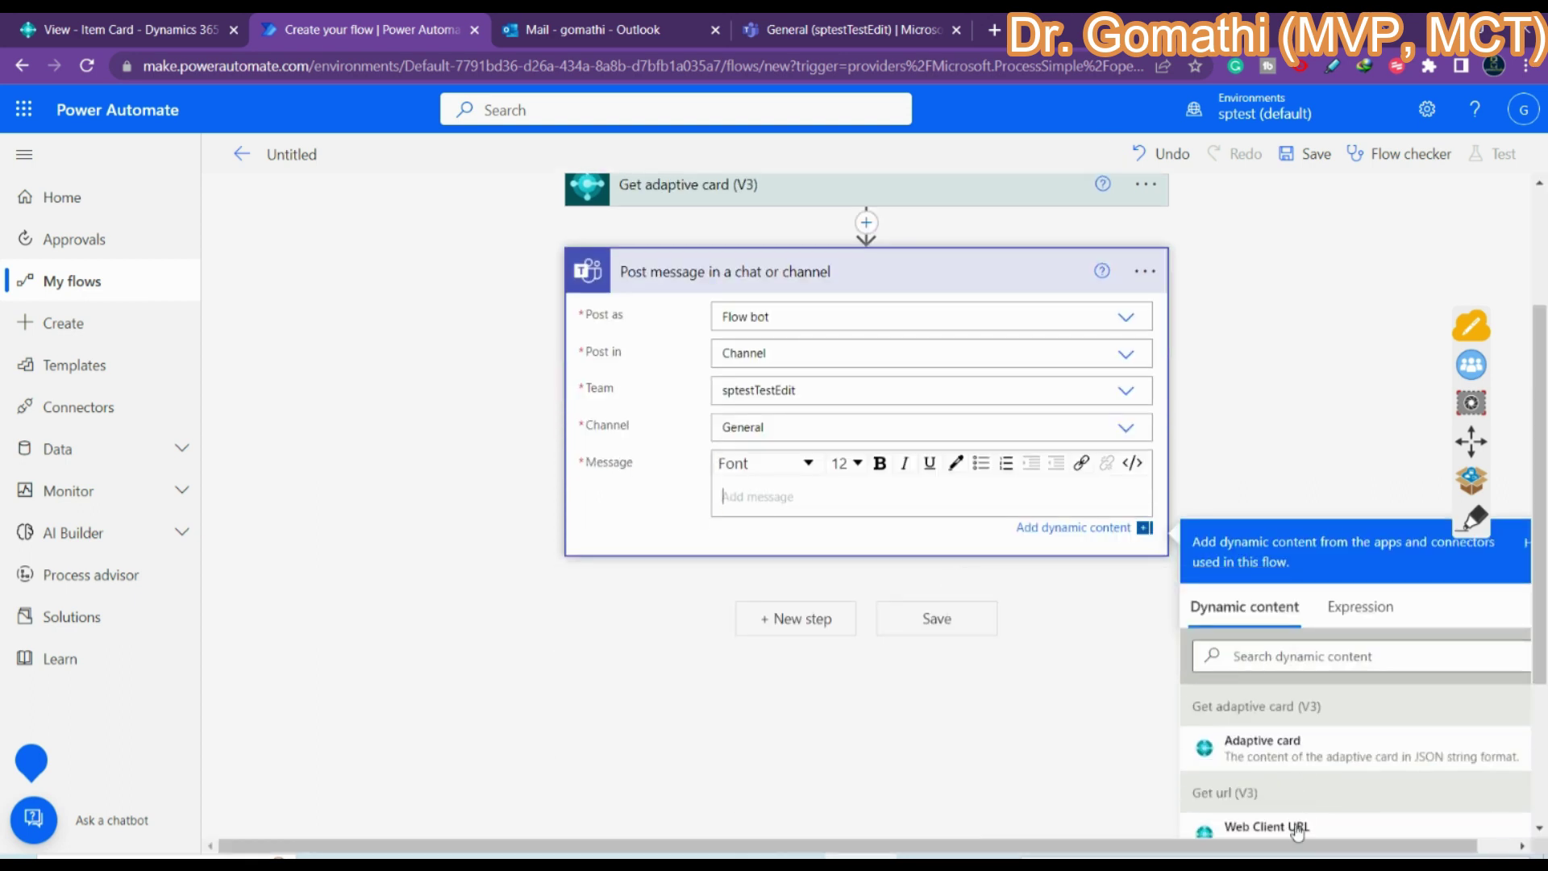
left_click(1295, 762)
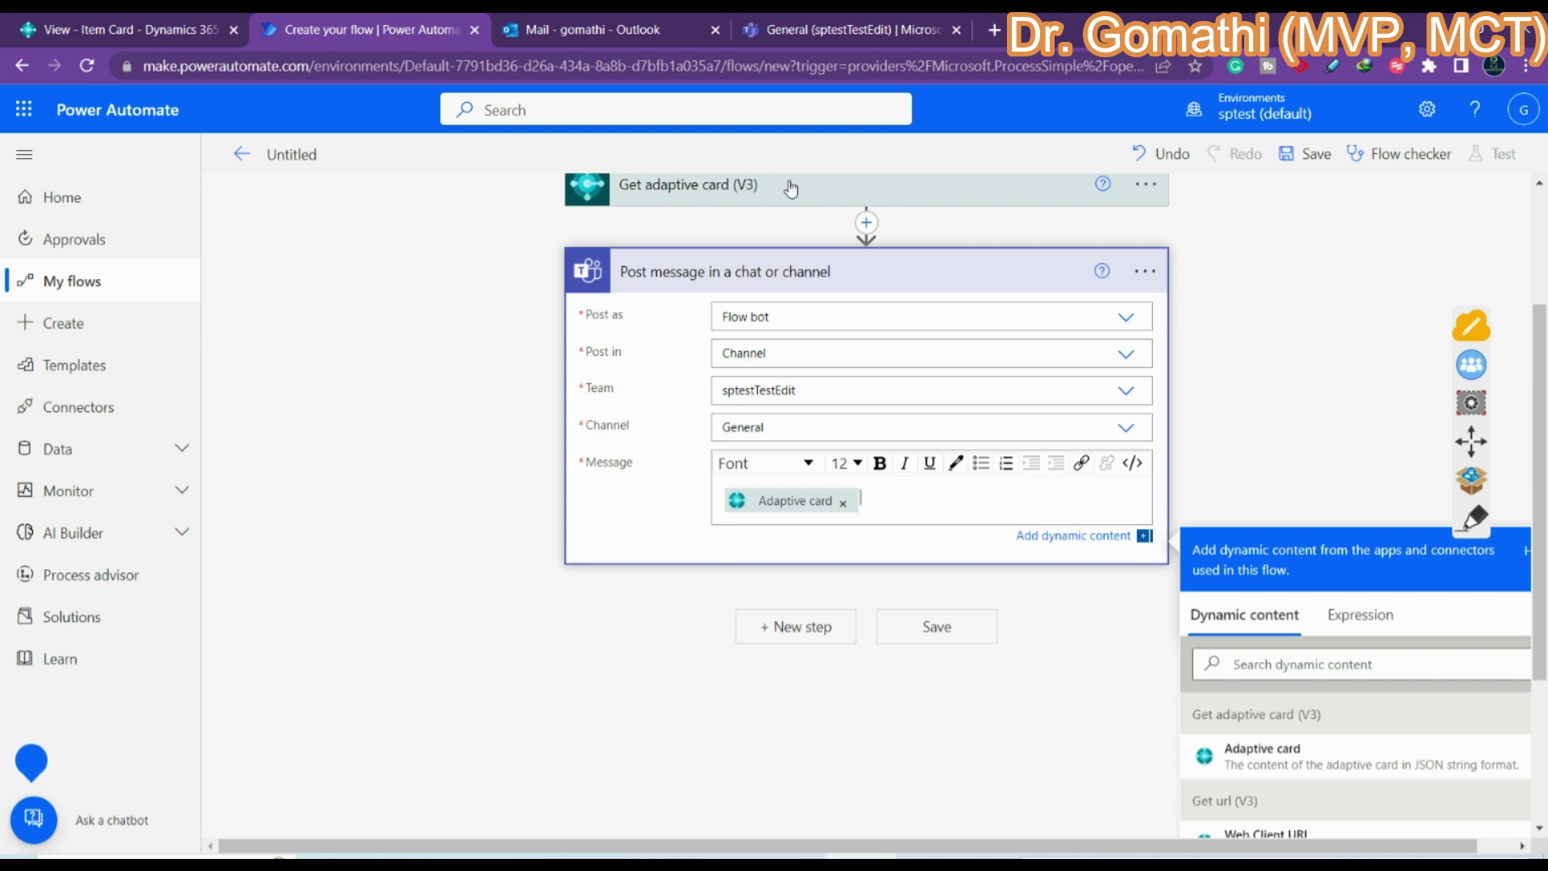
left_click(1330, 397)
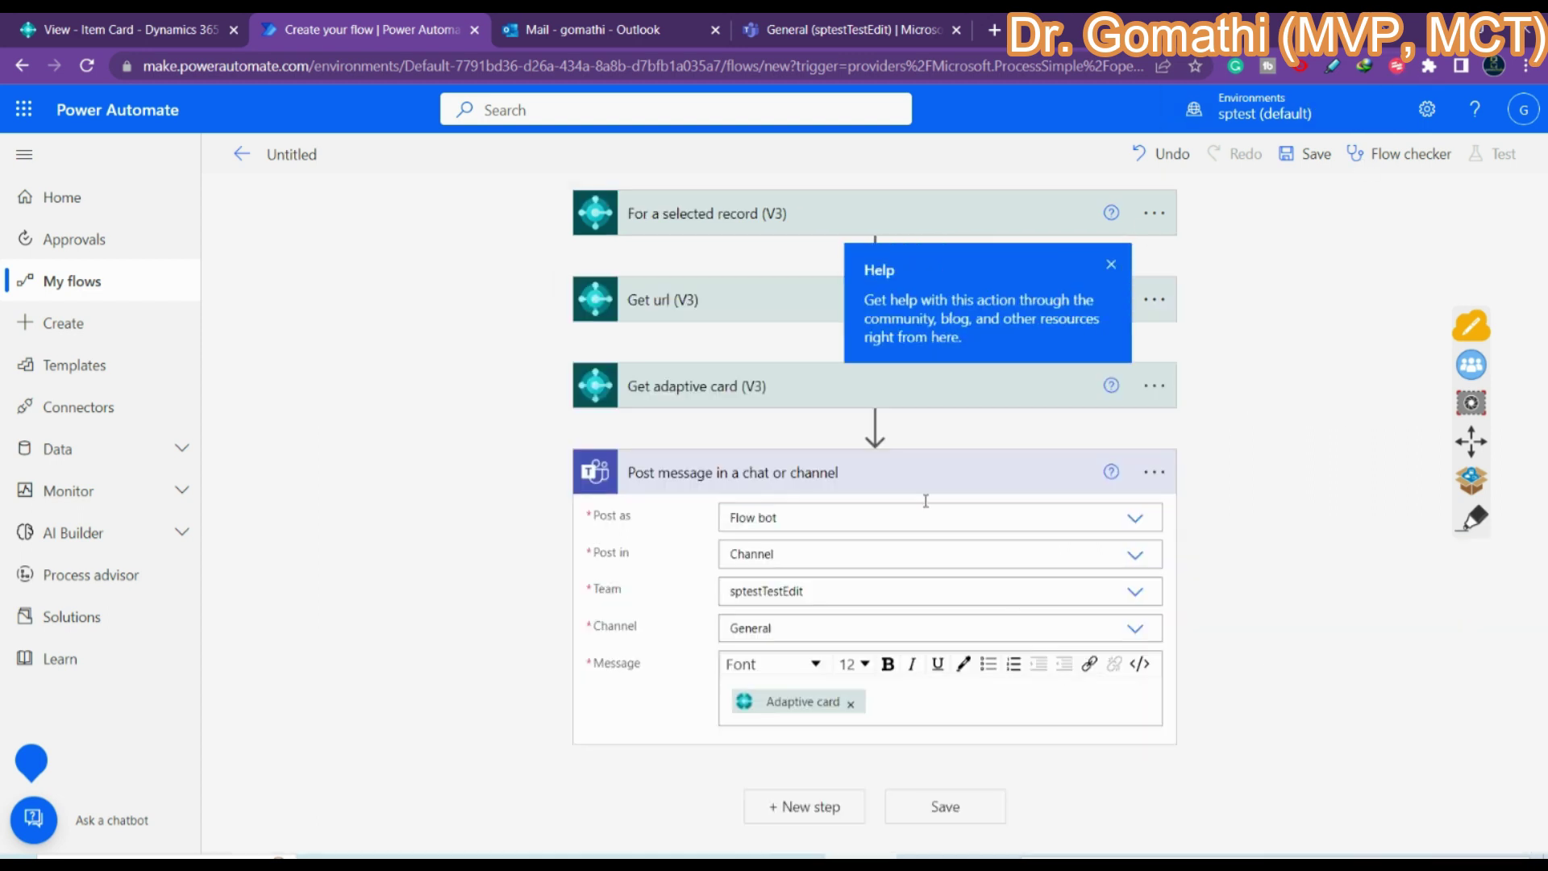
left_click(295, 152)
Rename the flow to 'Adaptive card' and save it.
key("ctrl+a")
type("Adaptive card")
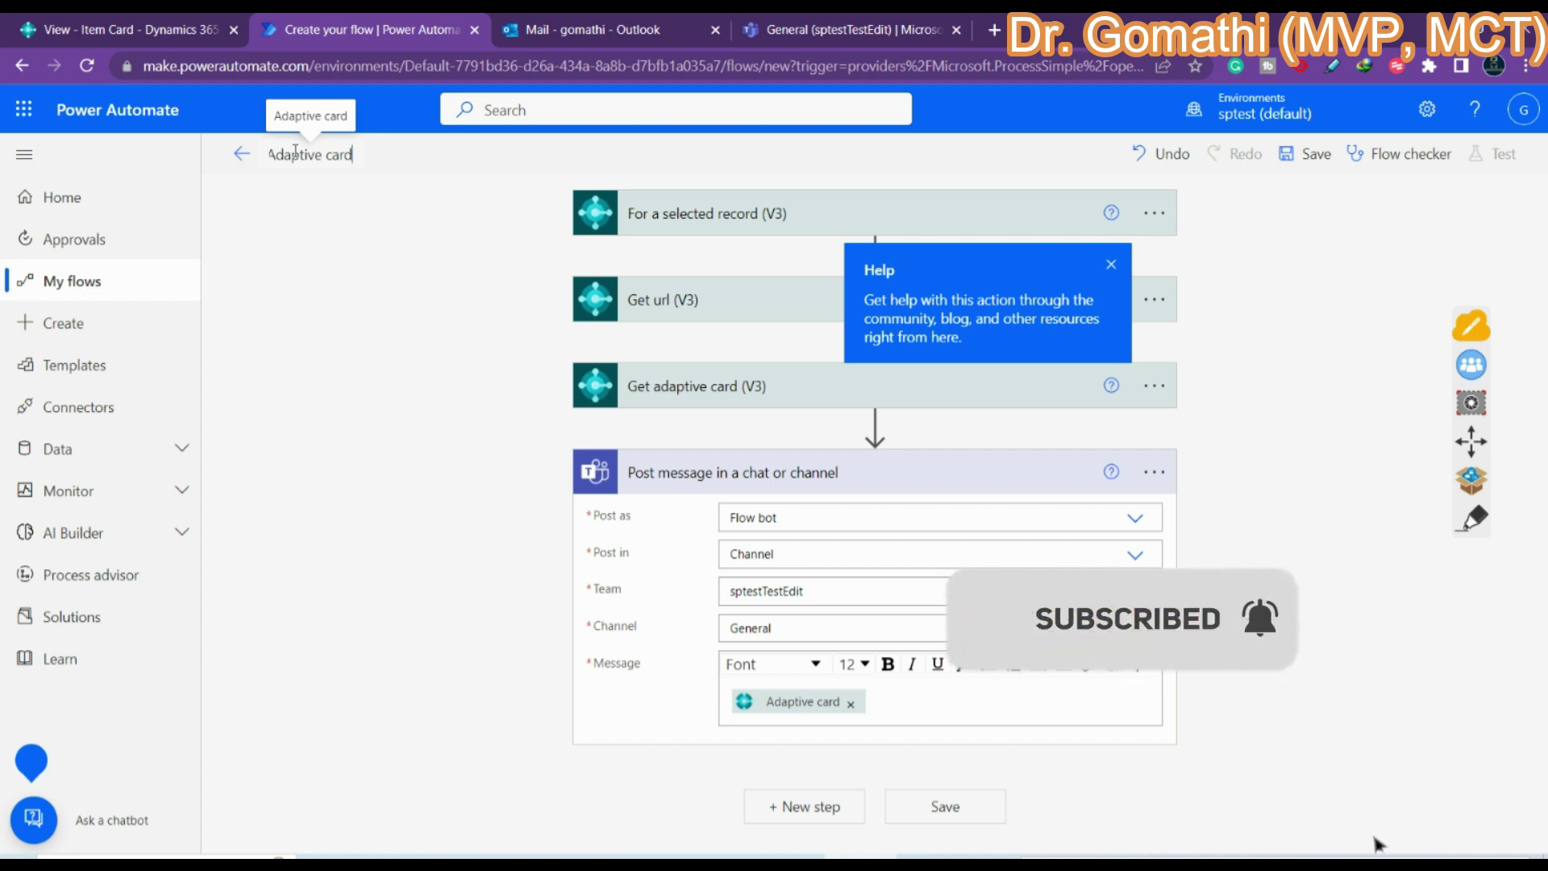
left_click(947, 810)
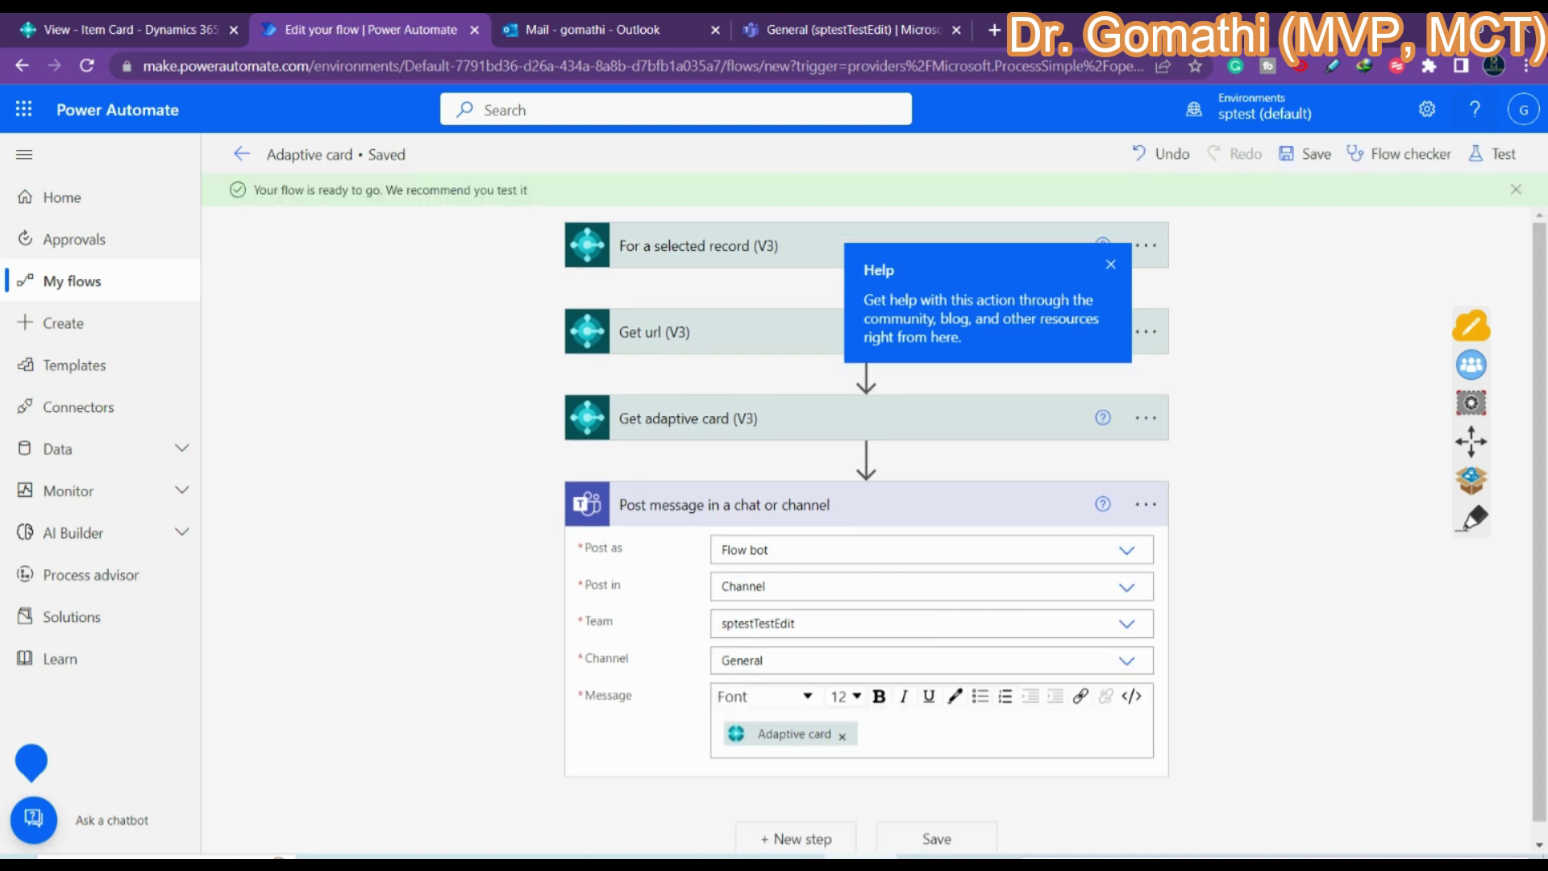
left_click(1332, 160)
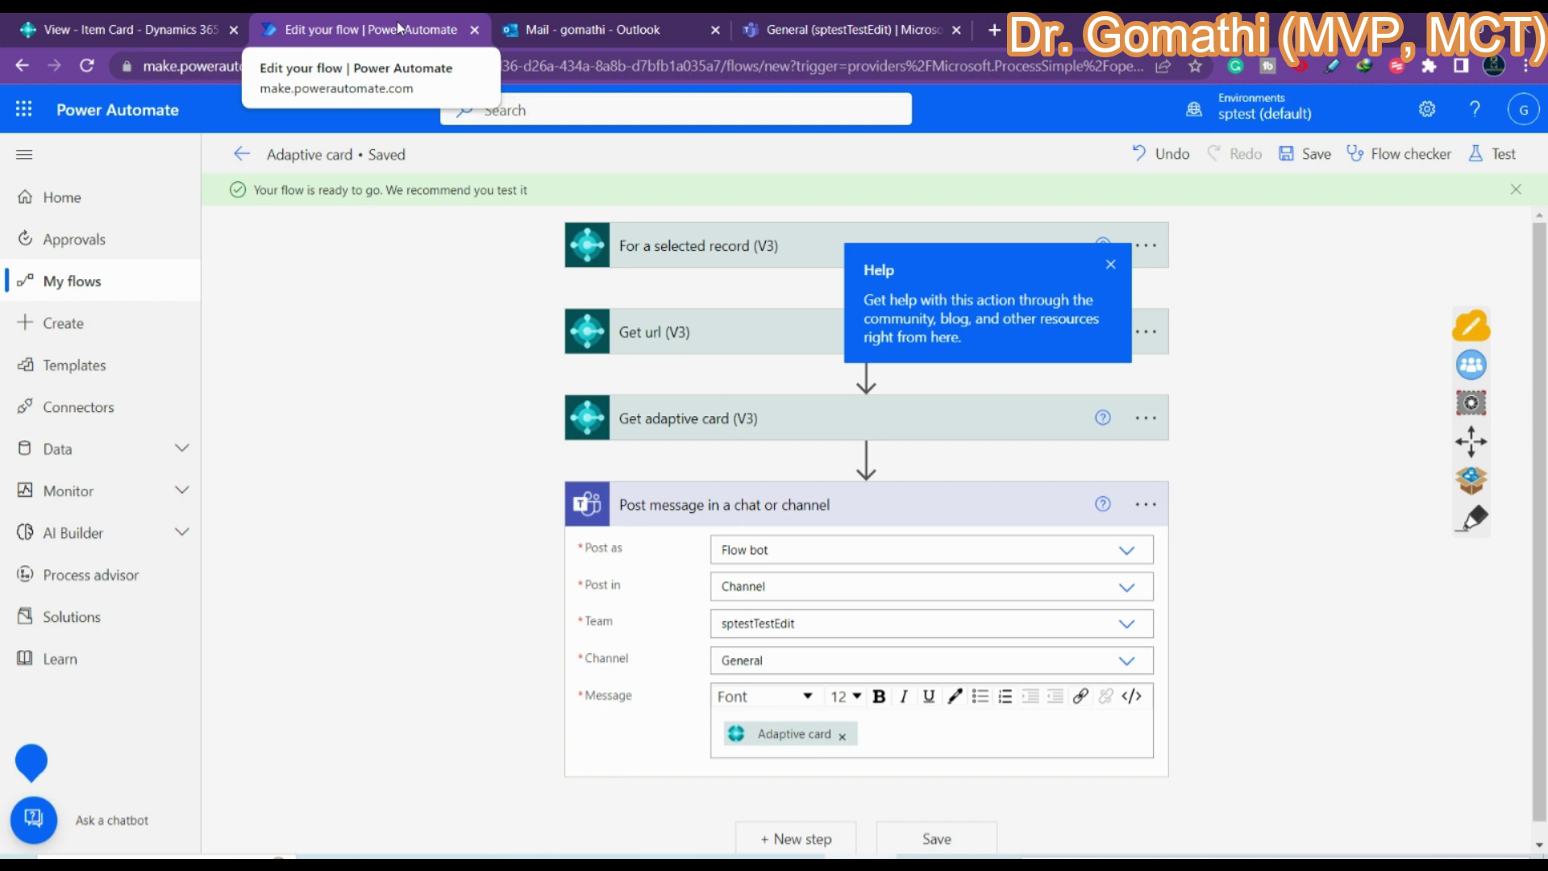
Switch back to the 1896-S ATHENS Desk item card in Business Central.
left_click(121, 29)
left_click(370, 33)
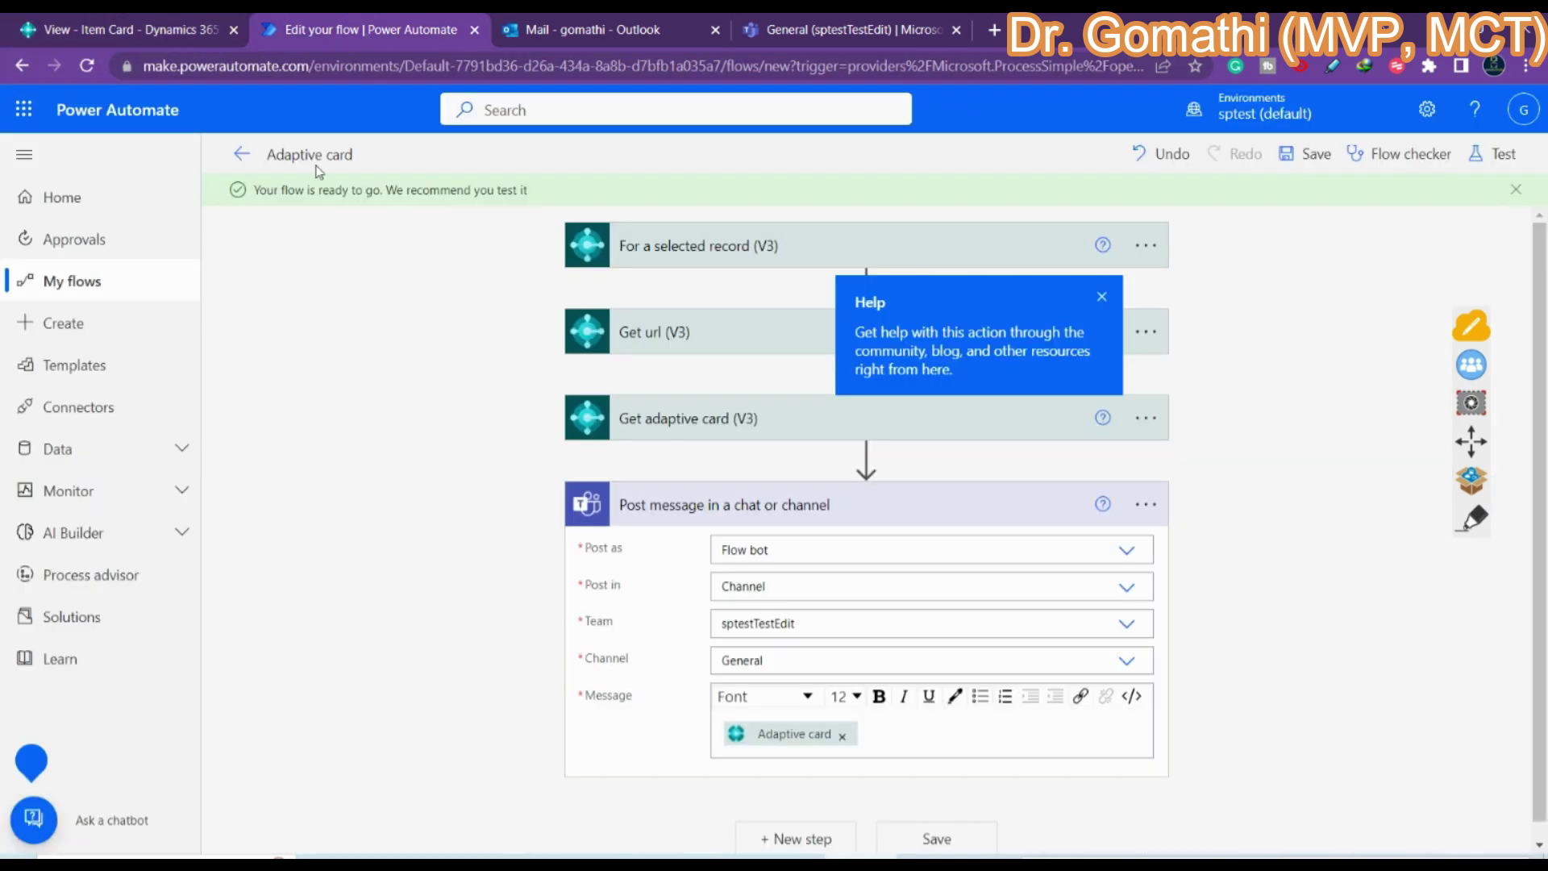
left_click(121, 29)
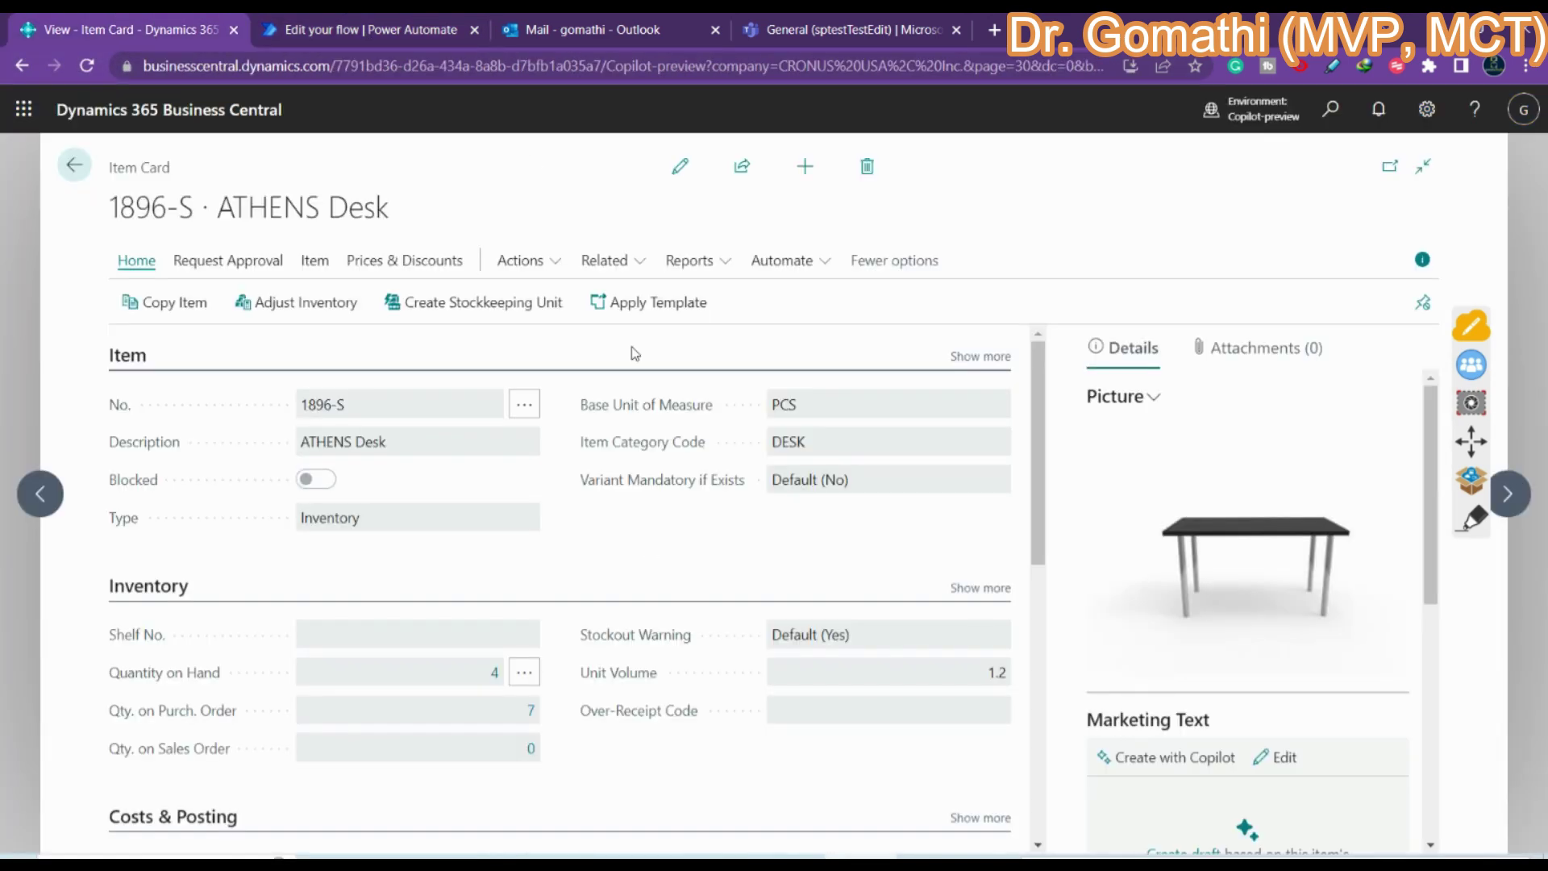
Run the Adaptive card flow for the ATHENS Desk item, then refresh its Power Automate run history.
left_click(825, 265)
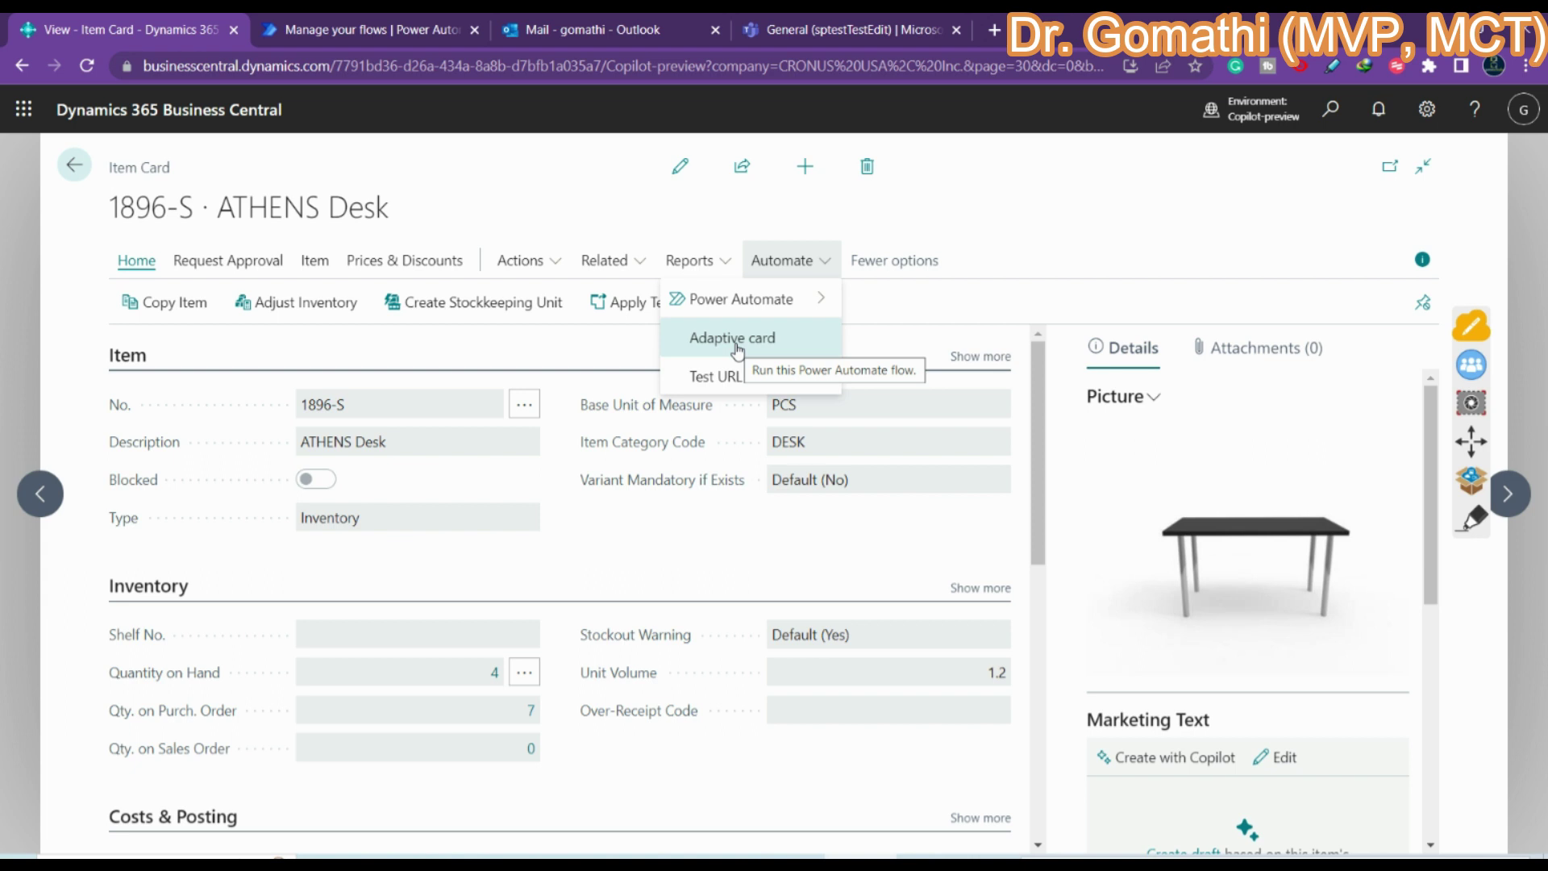
left_click(737, 345)
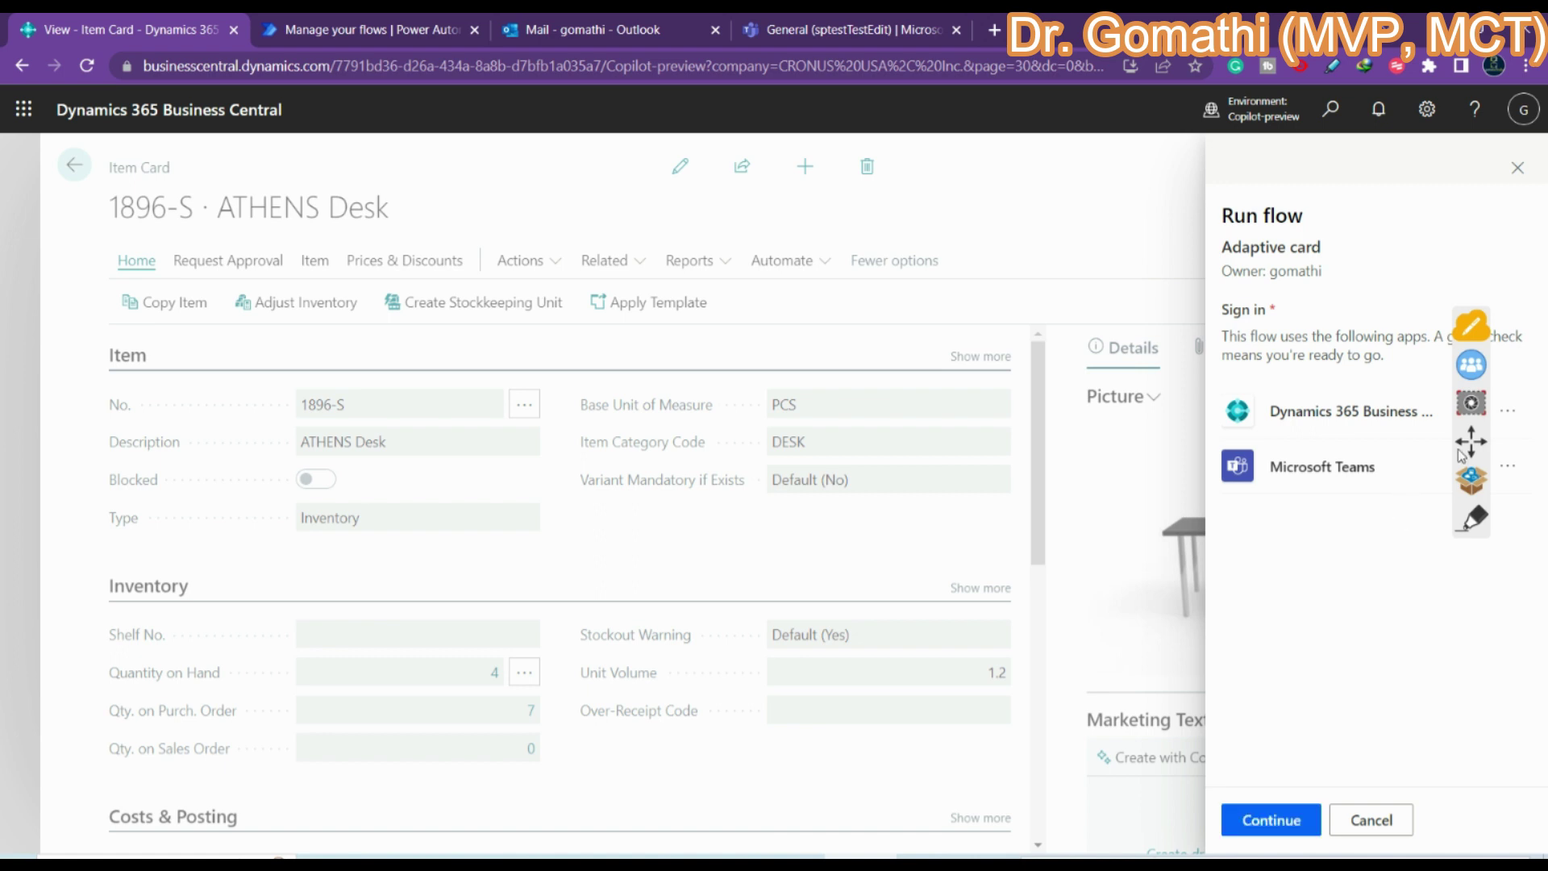
left_click(1252, 837)
left_click(1247, 835)
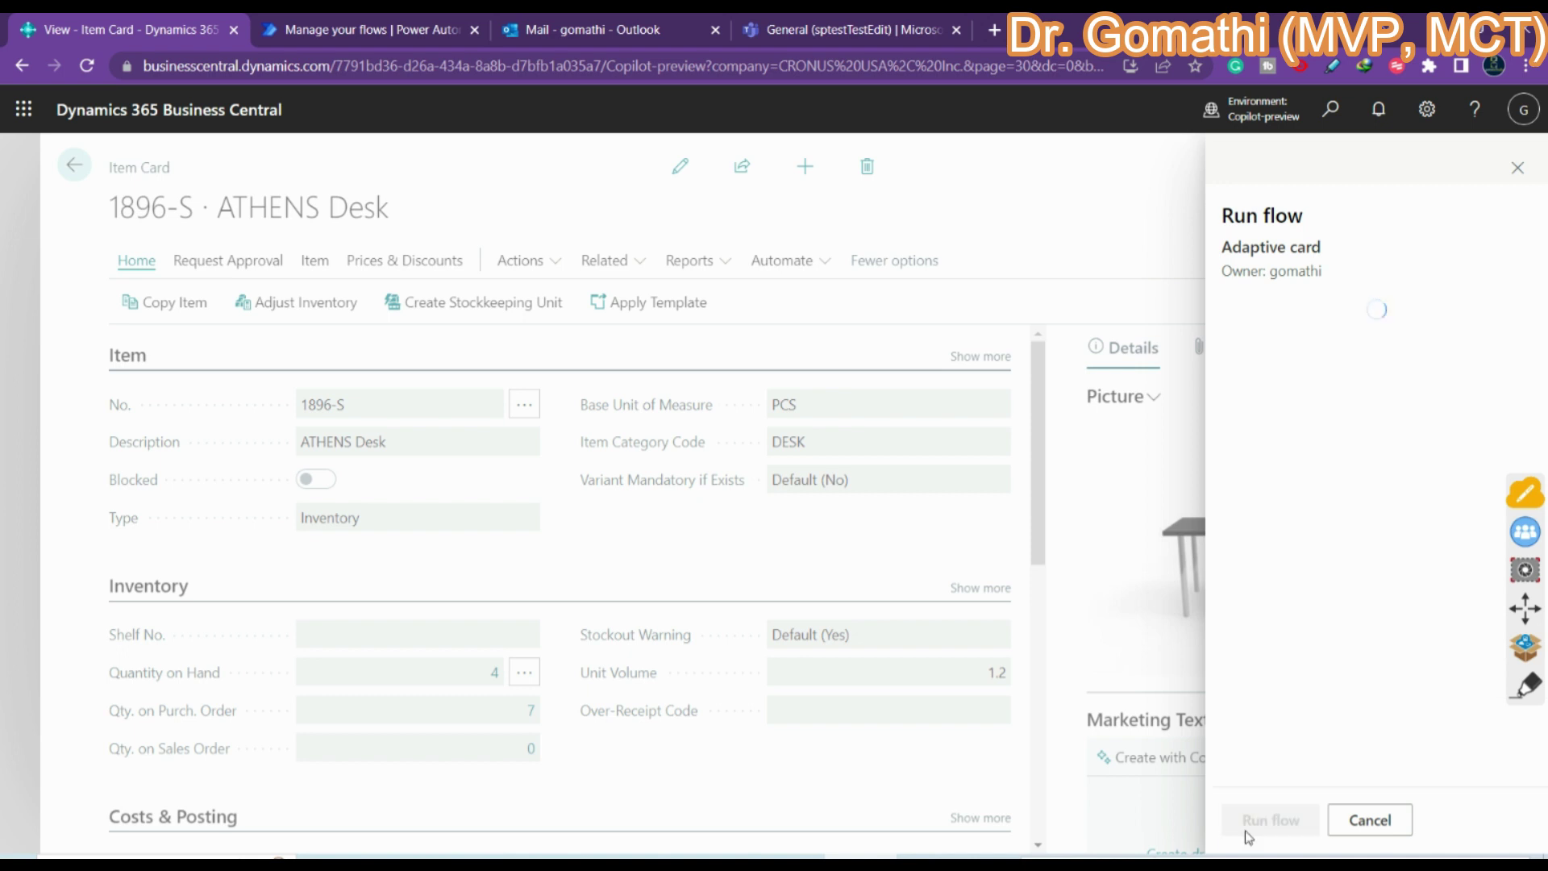
left_click(363, 29)
left_click(992, 663)
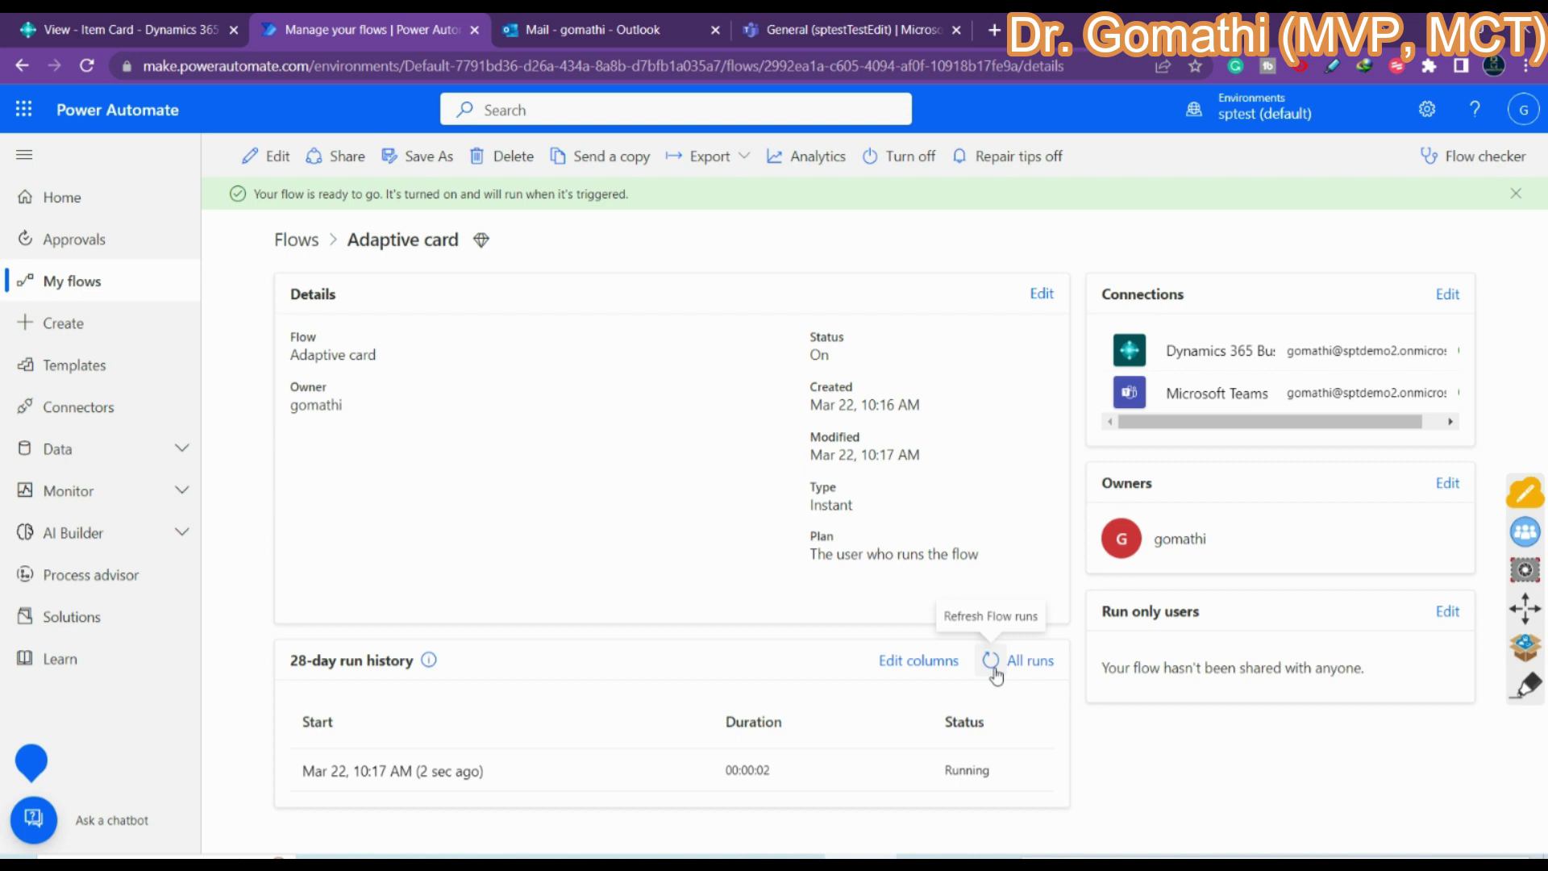
Refresh the run history until the Adaptive card run shows Succeeded in 00:00:06.
left_click(992, 662)
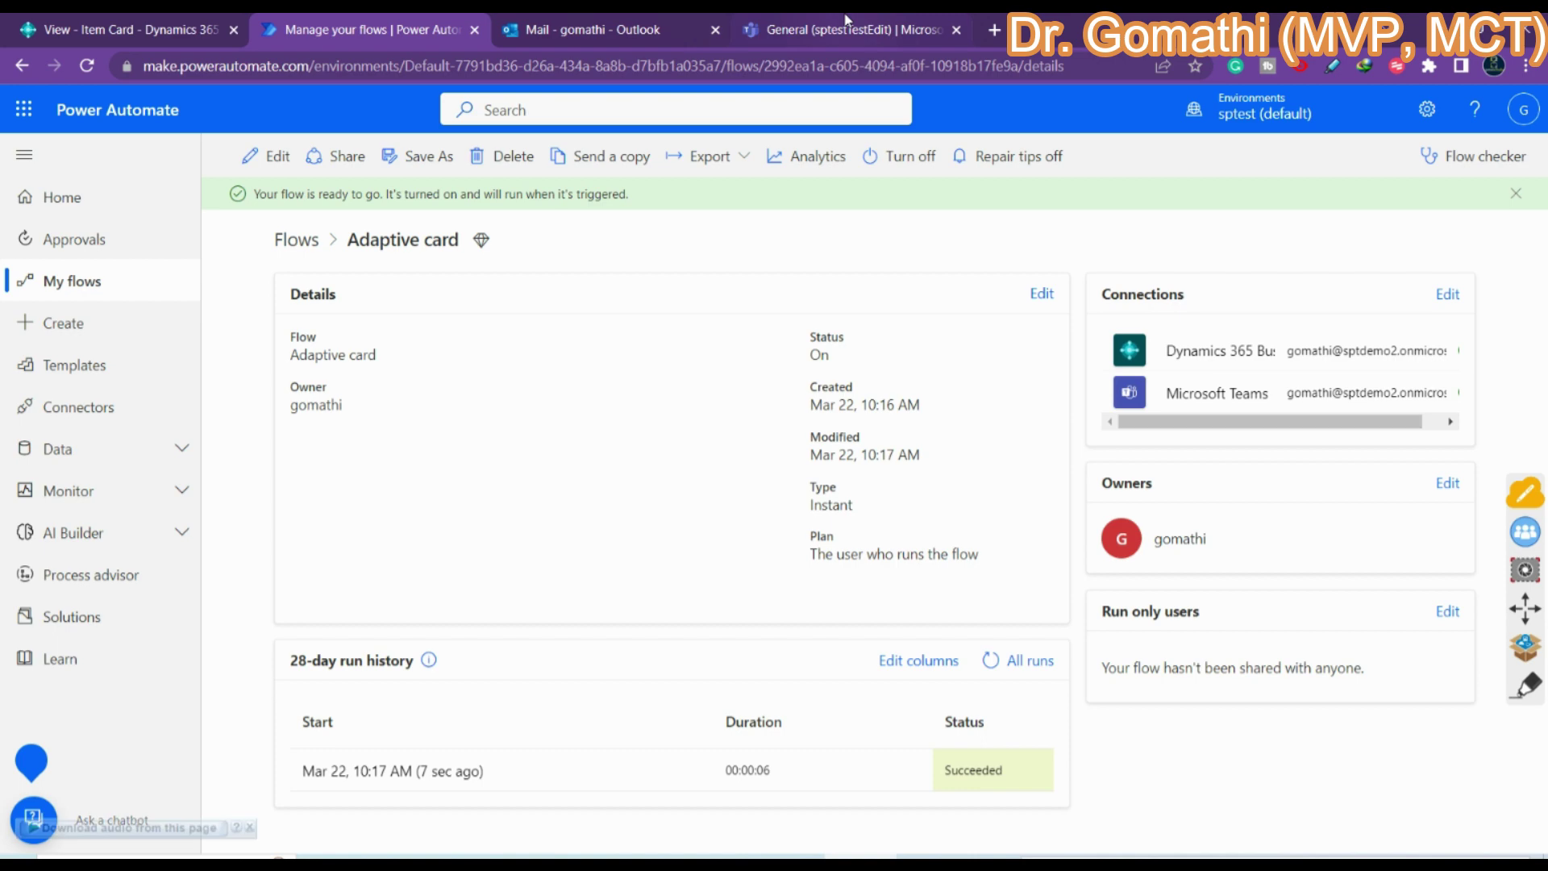
left_click(839, 29)
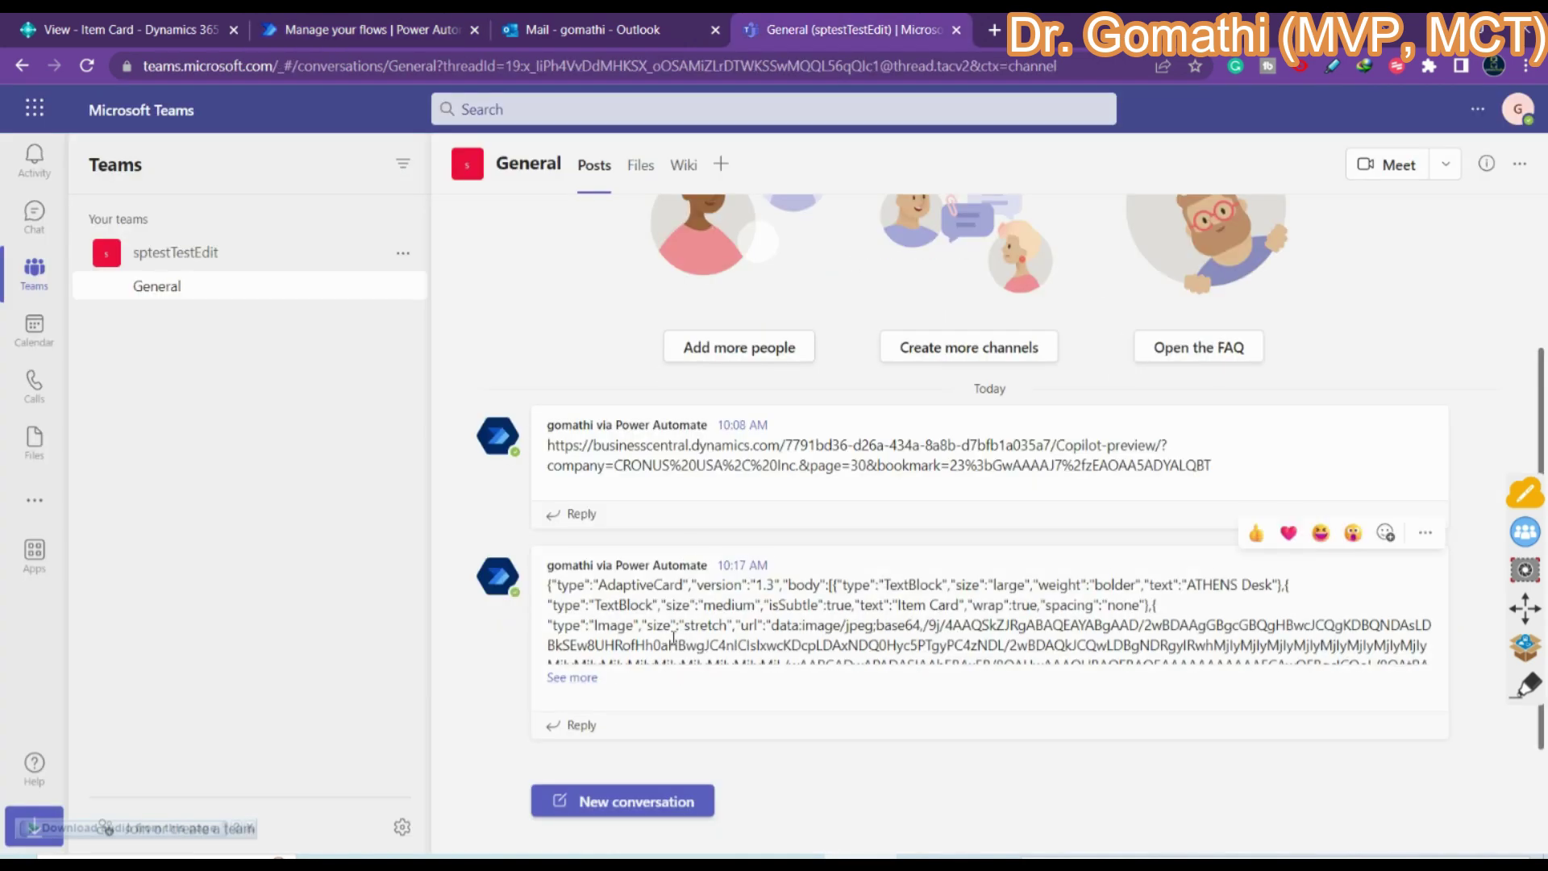
Expand the General channel post and read the ATHENS Desk adaptive card JSON.
left_click(574, 678)
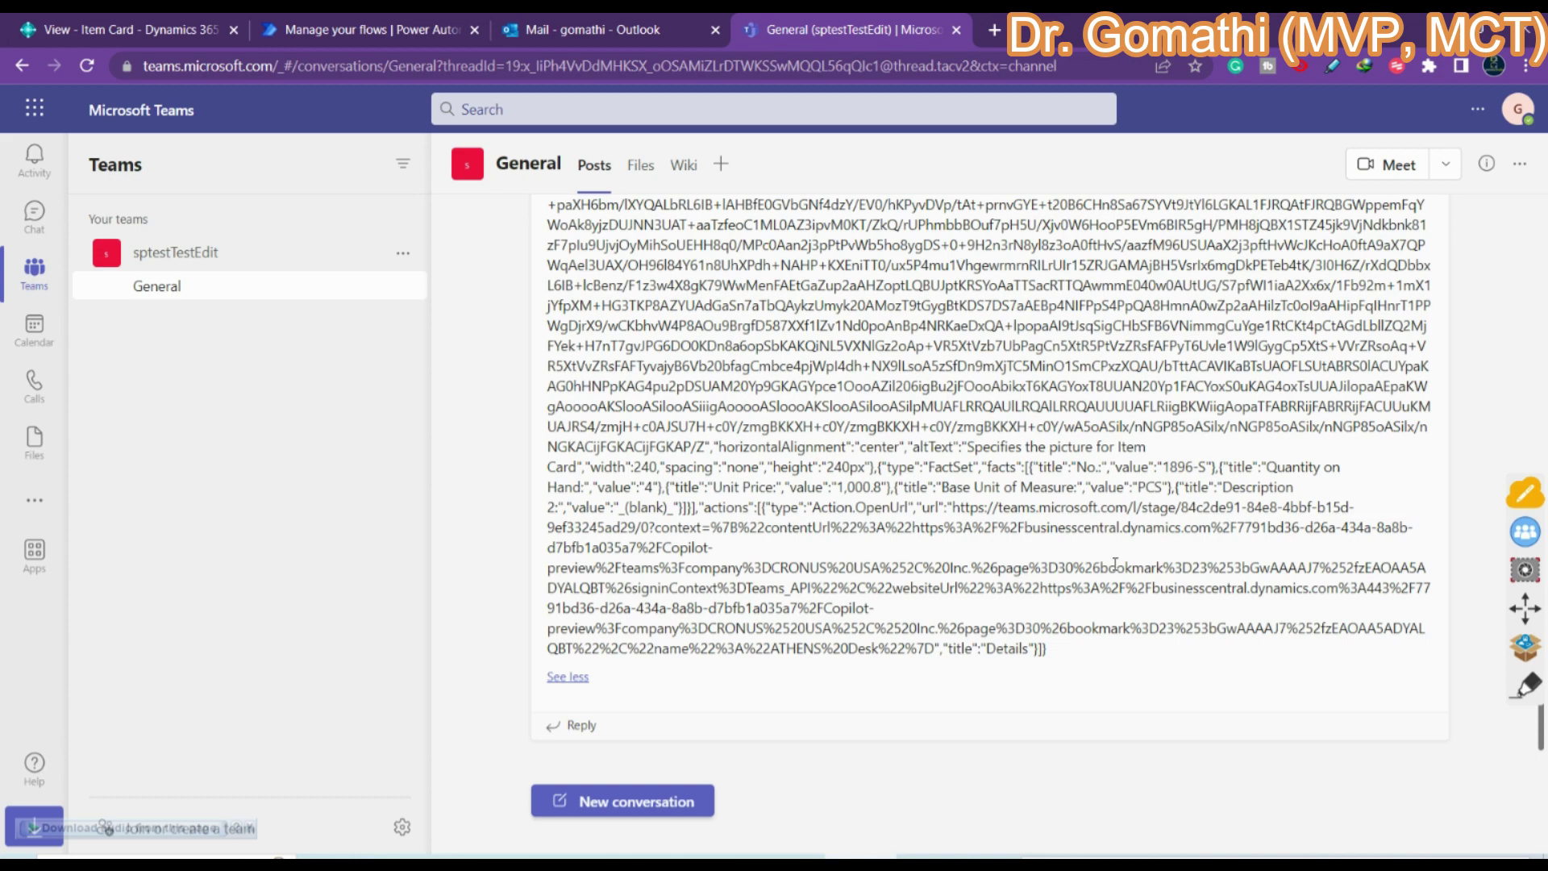
scroll(1048, 557, "up", 5)
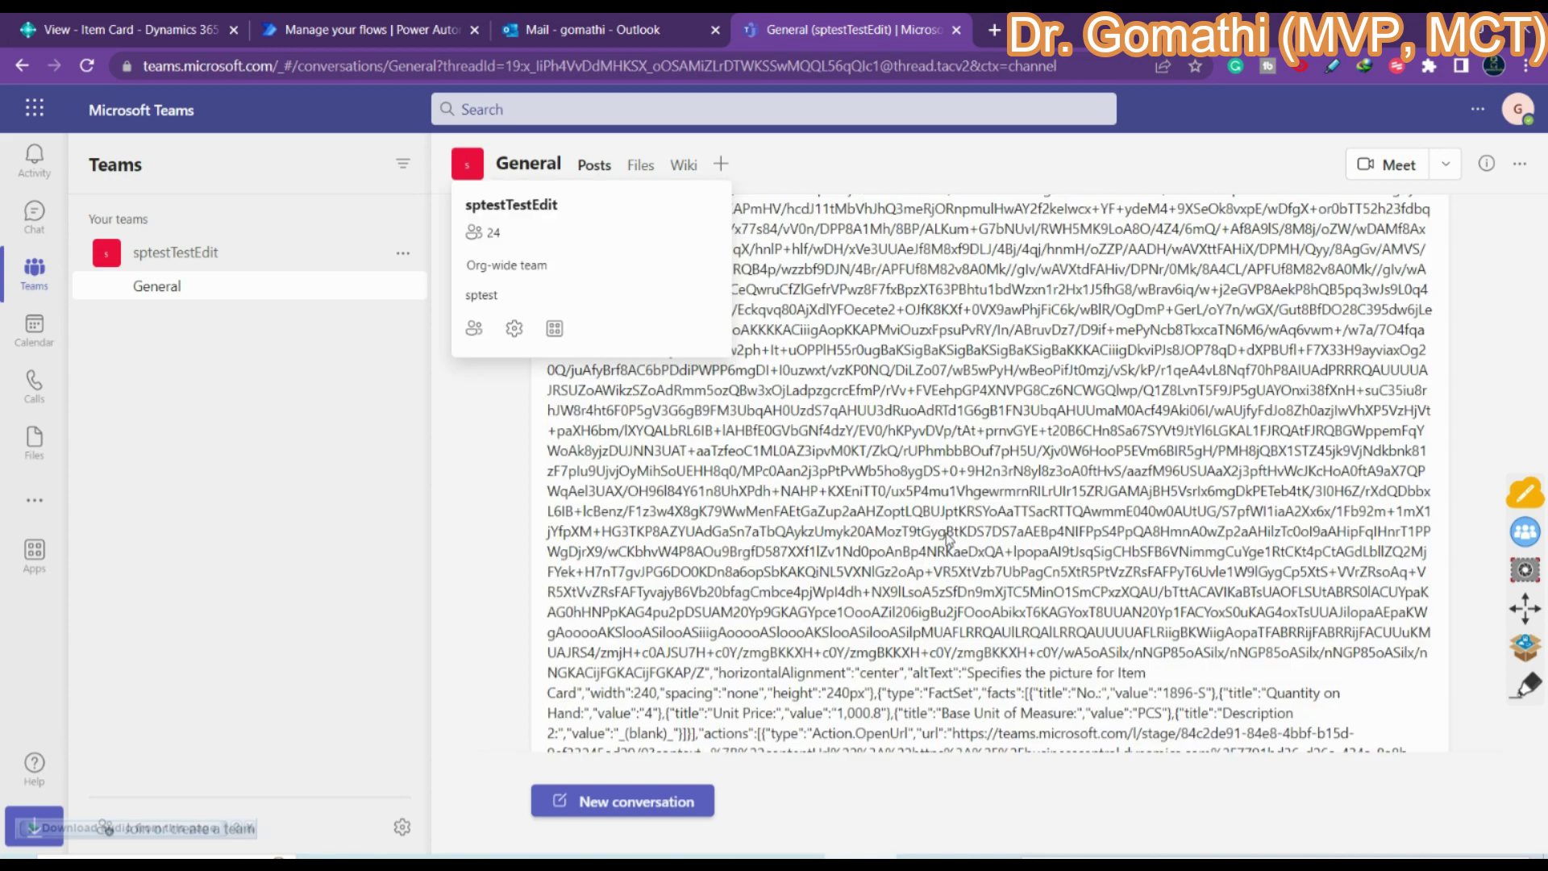
scroll(949, 539, "up", 3)
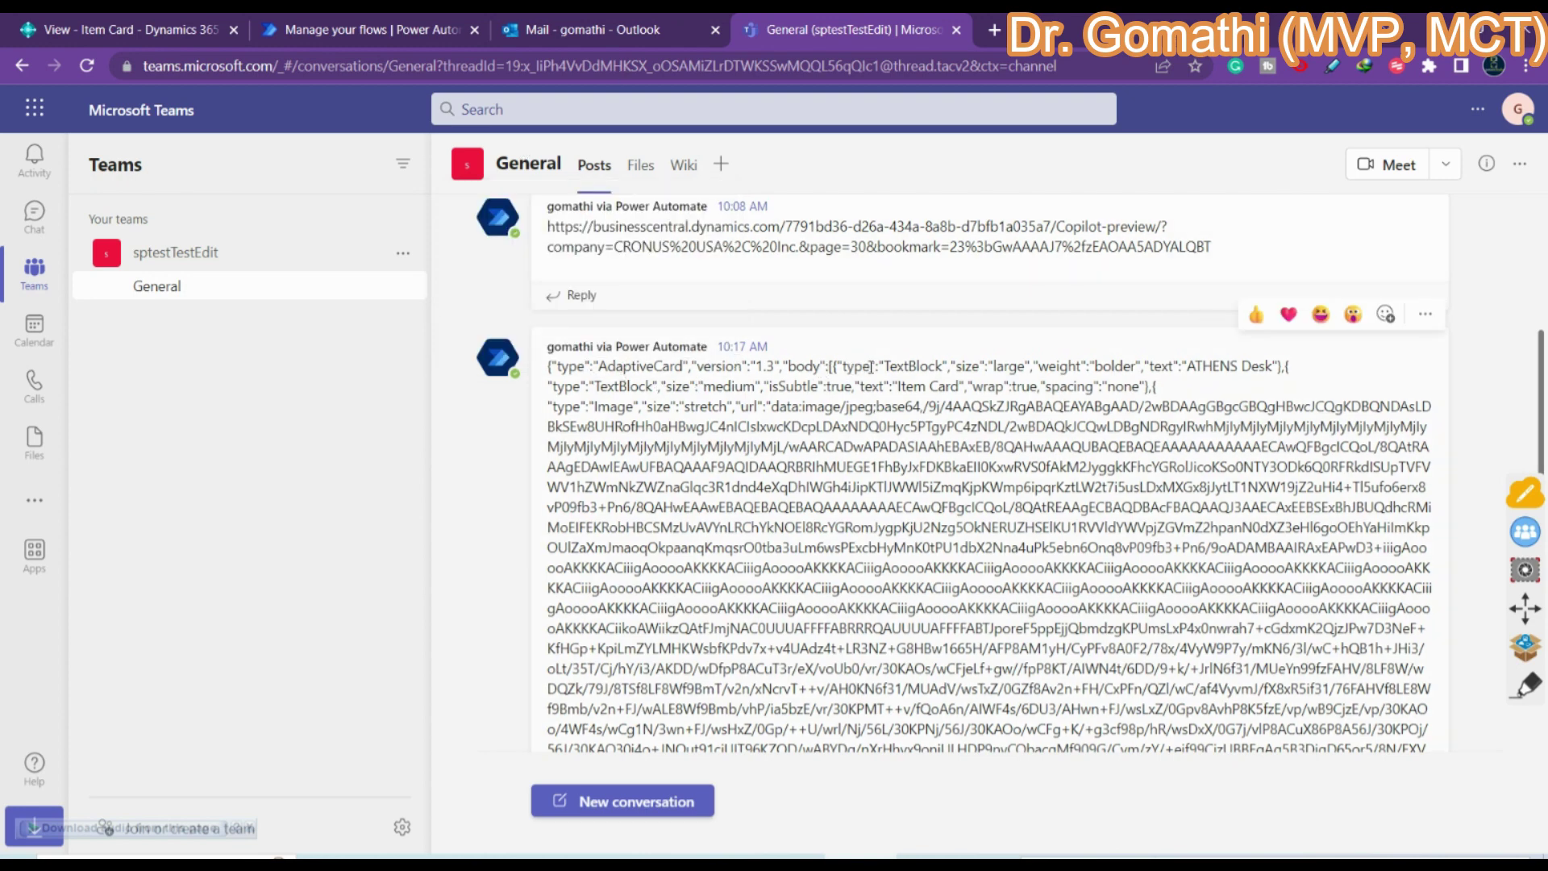
left_click_drag(1034, 367, 1282, 367)
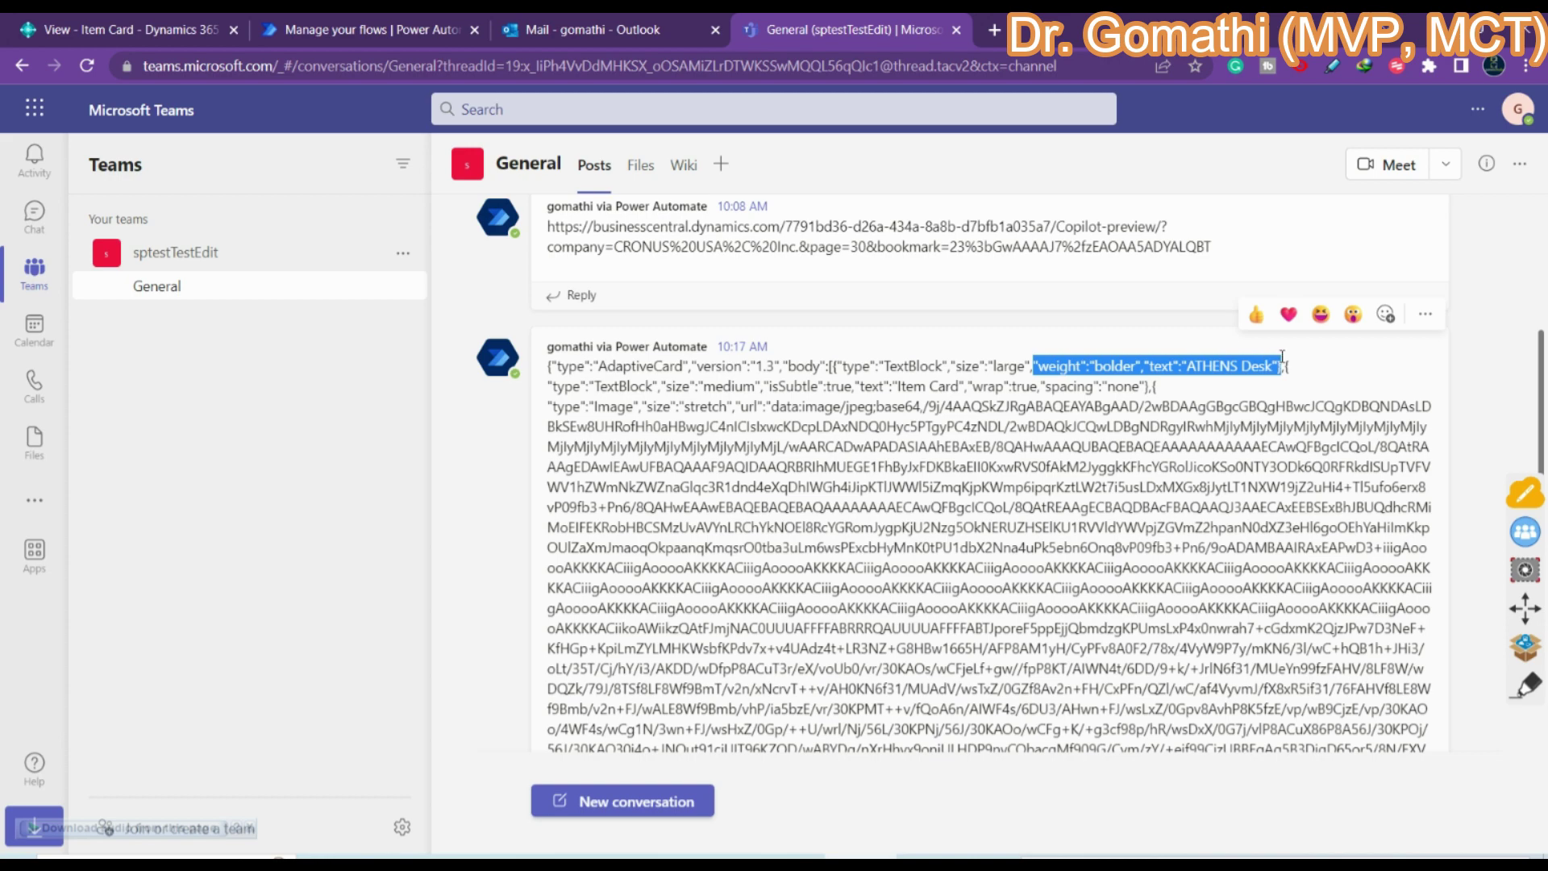
left_click_drag(605, 387, 1153, 408)
left_click(1103, 410)
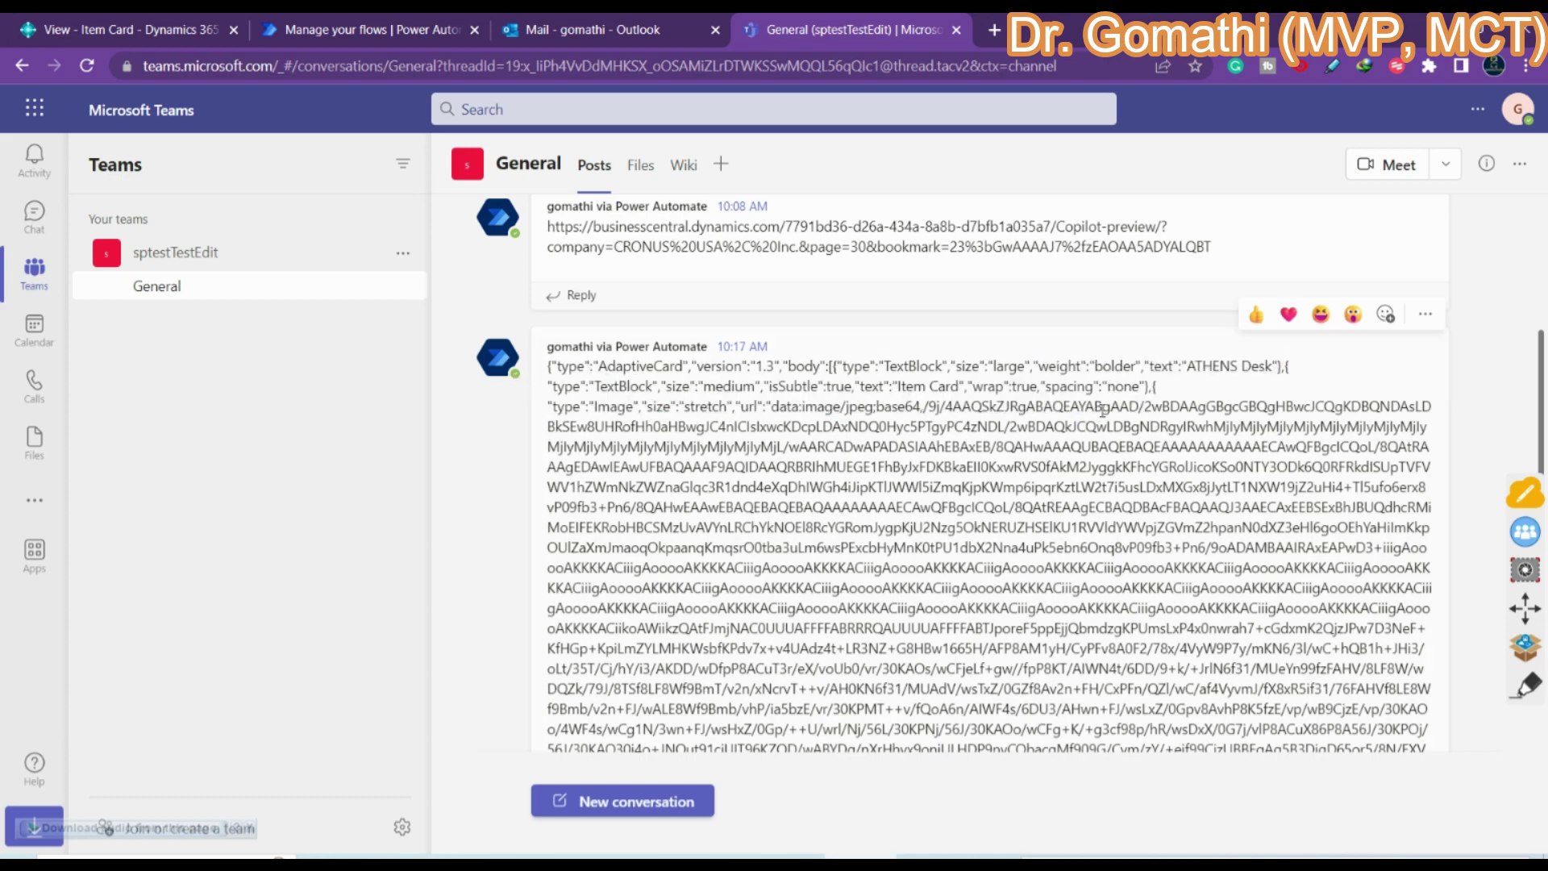
scroll(951, 567, "down", 5)
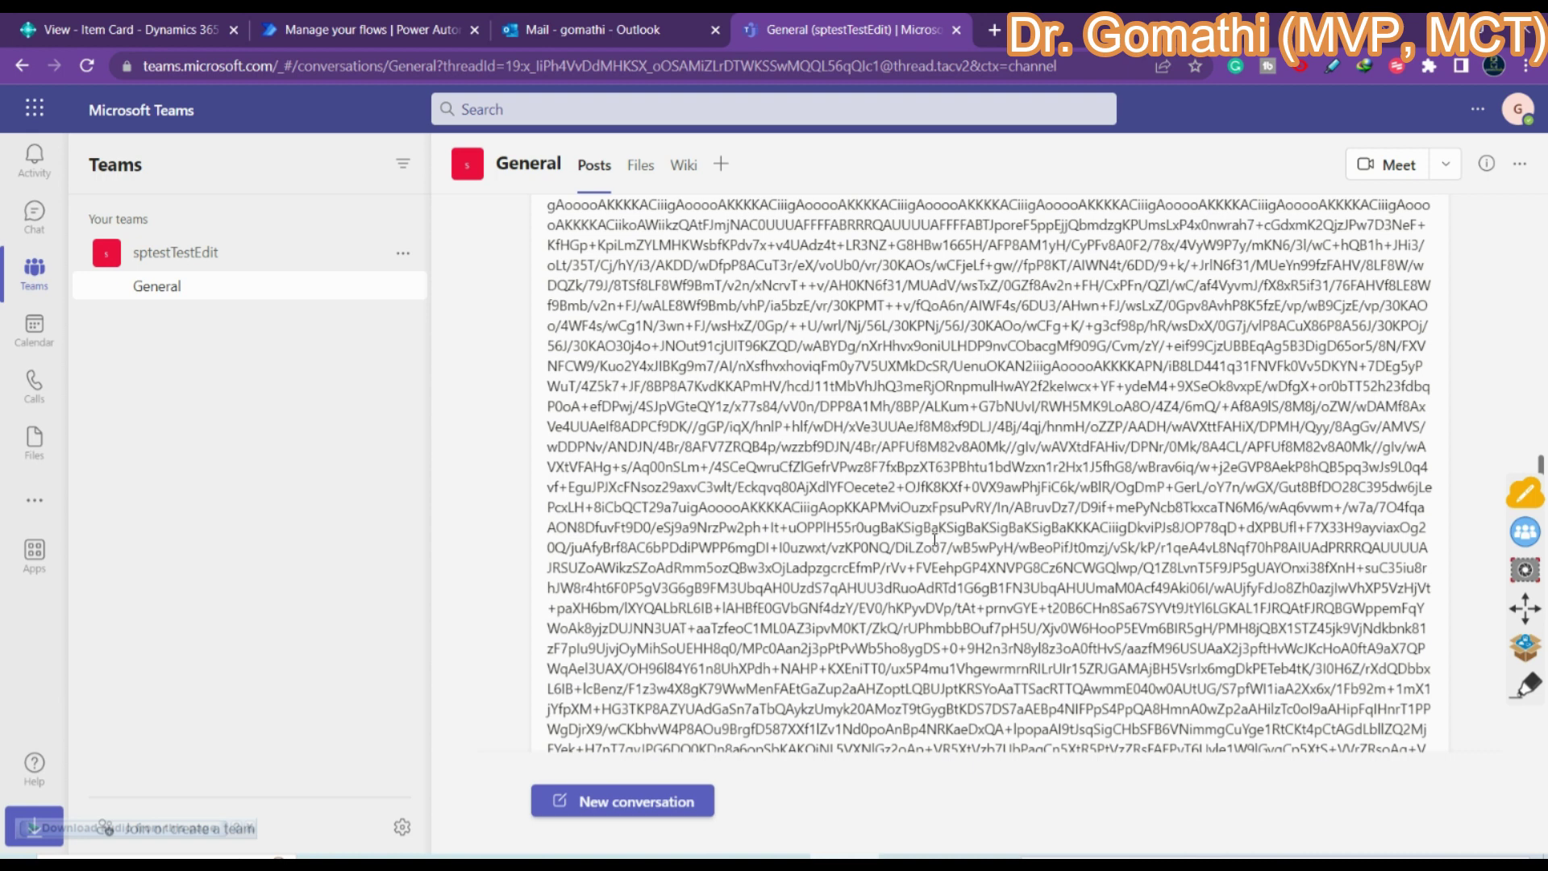
left_click(166, 255)
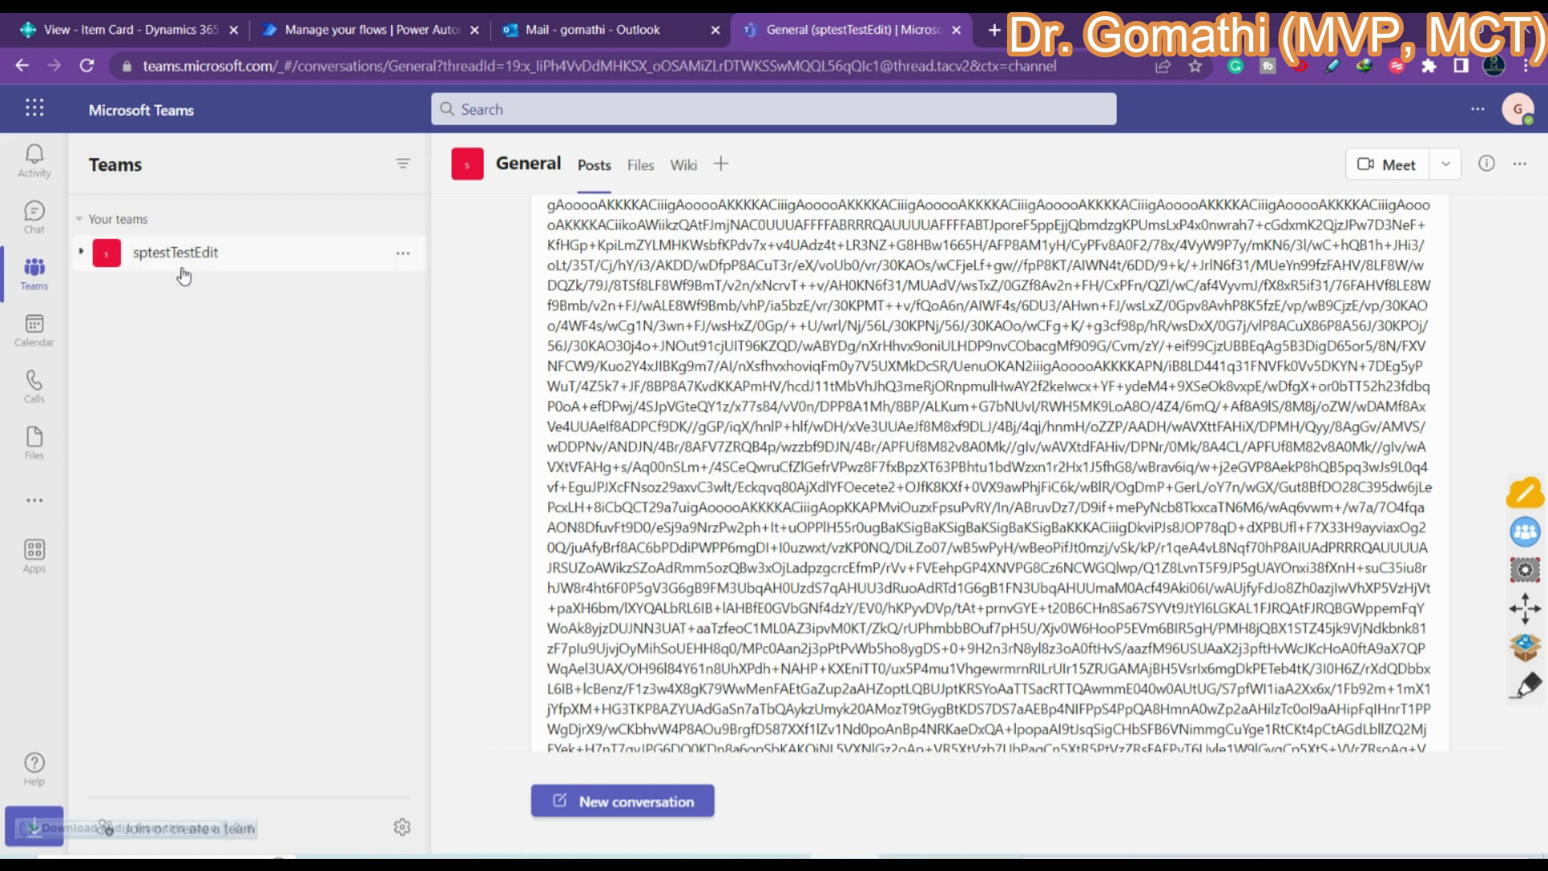
left_click(181, 258)
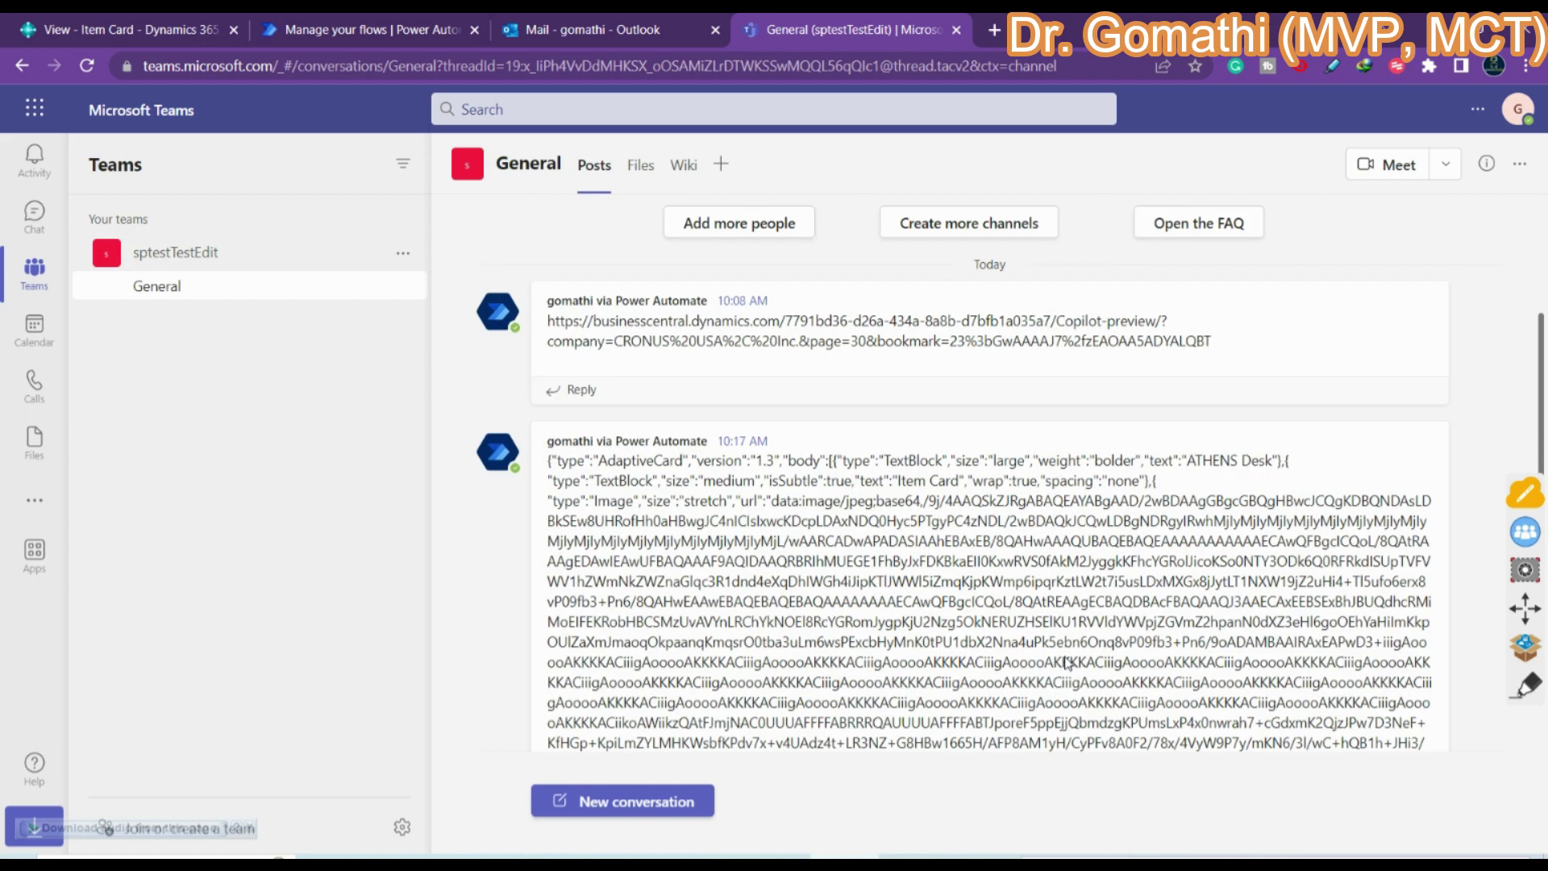
scroll(1067, 663, "up", 4)
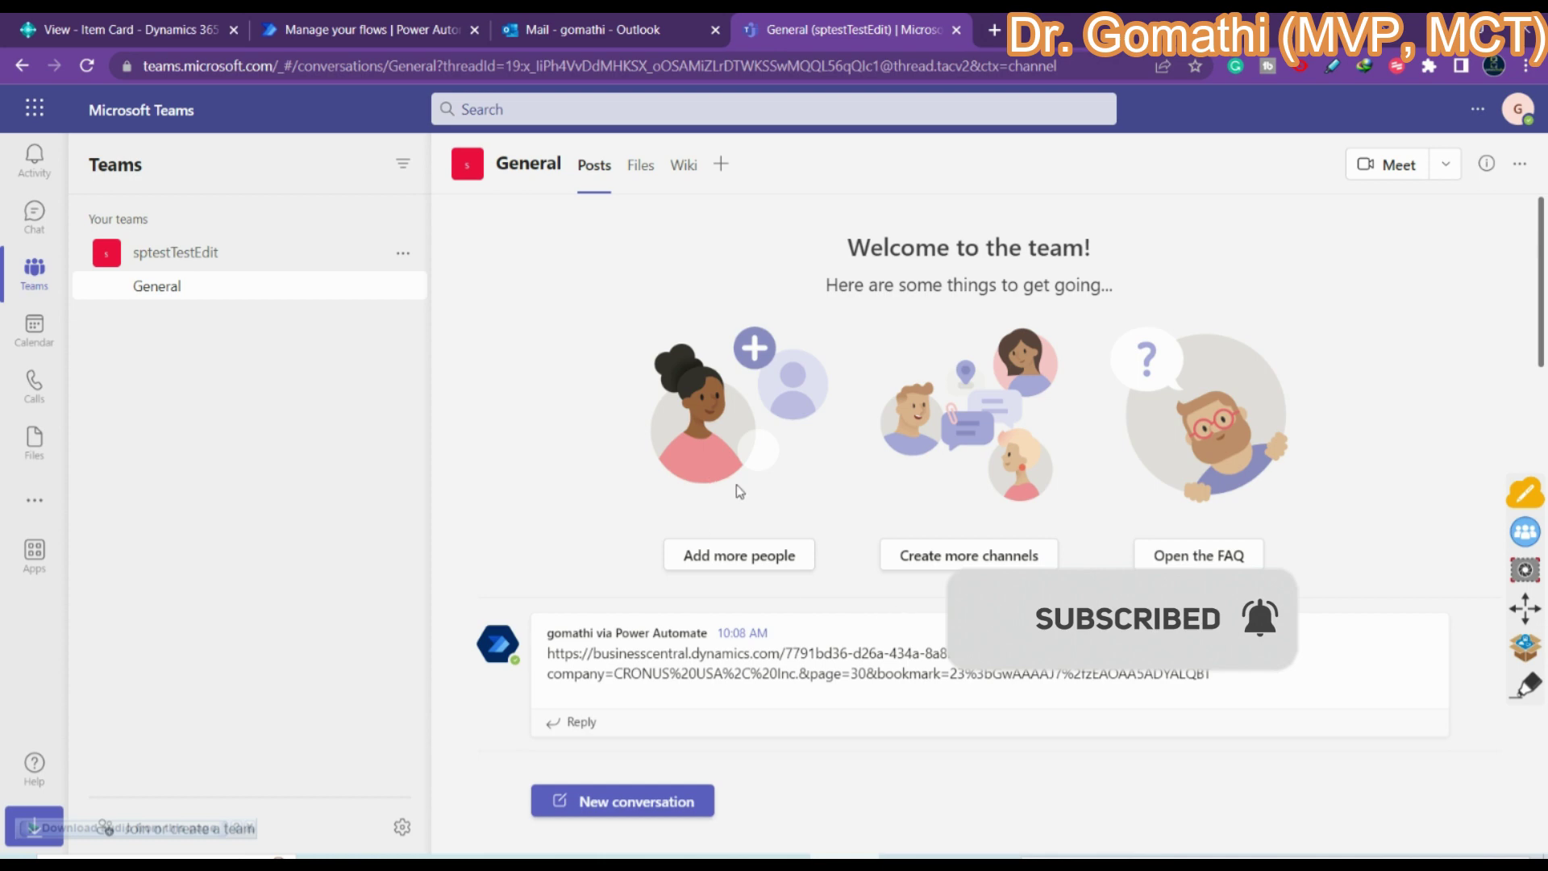
Return to the 1896-S ATHENS Desk item card and dismiss the flow-run confirmation pane.
left_click(634, 24)
left_click(374, 24)
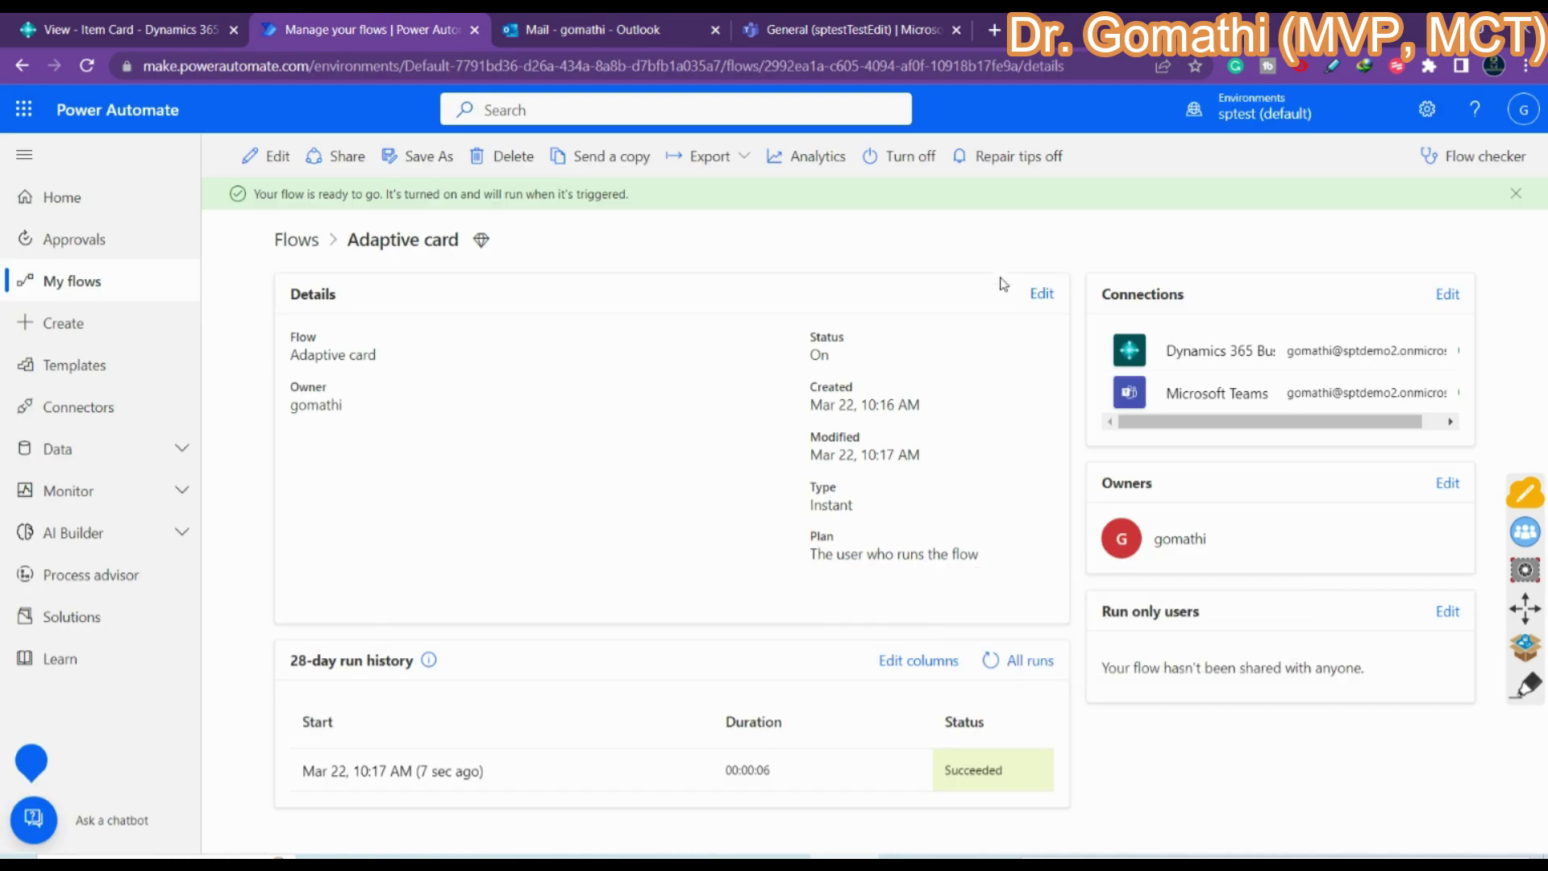
left_click(120, 29)
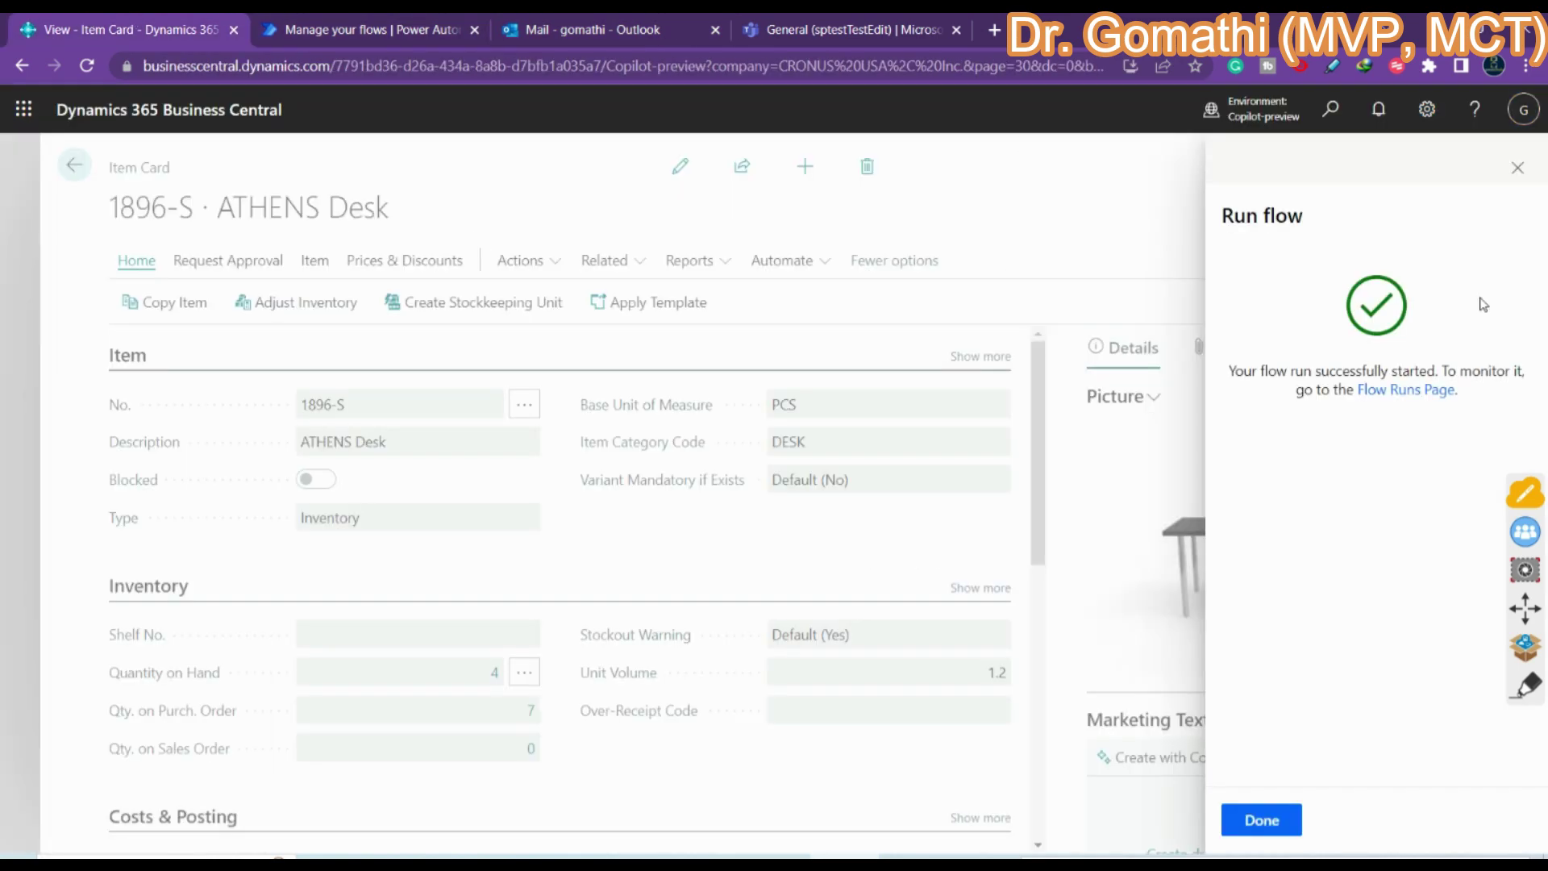
left_click(1266, 819)
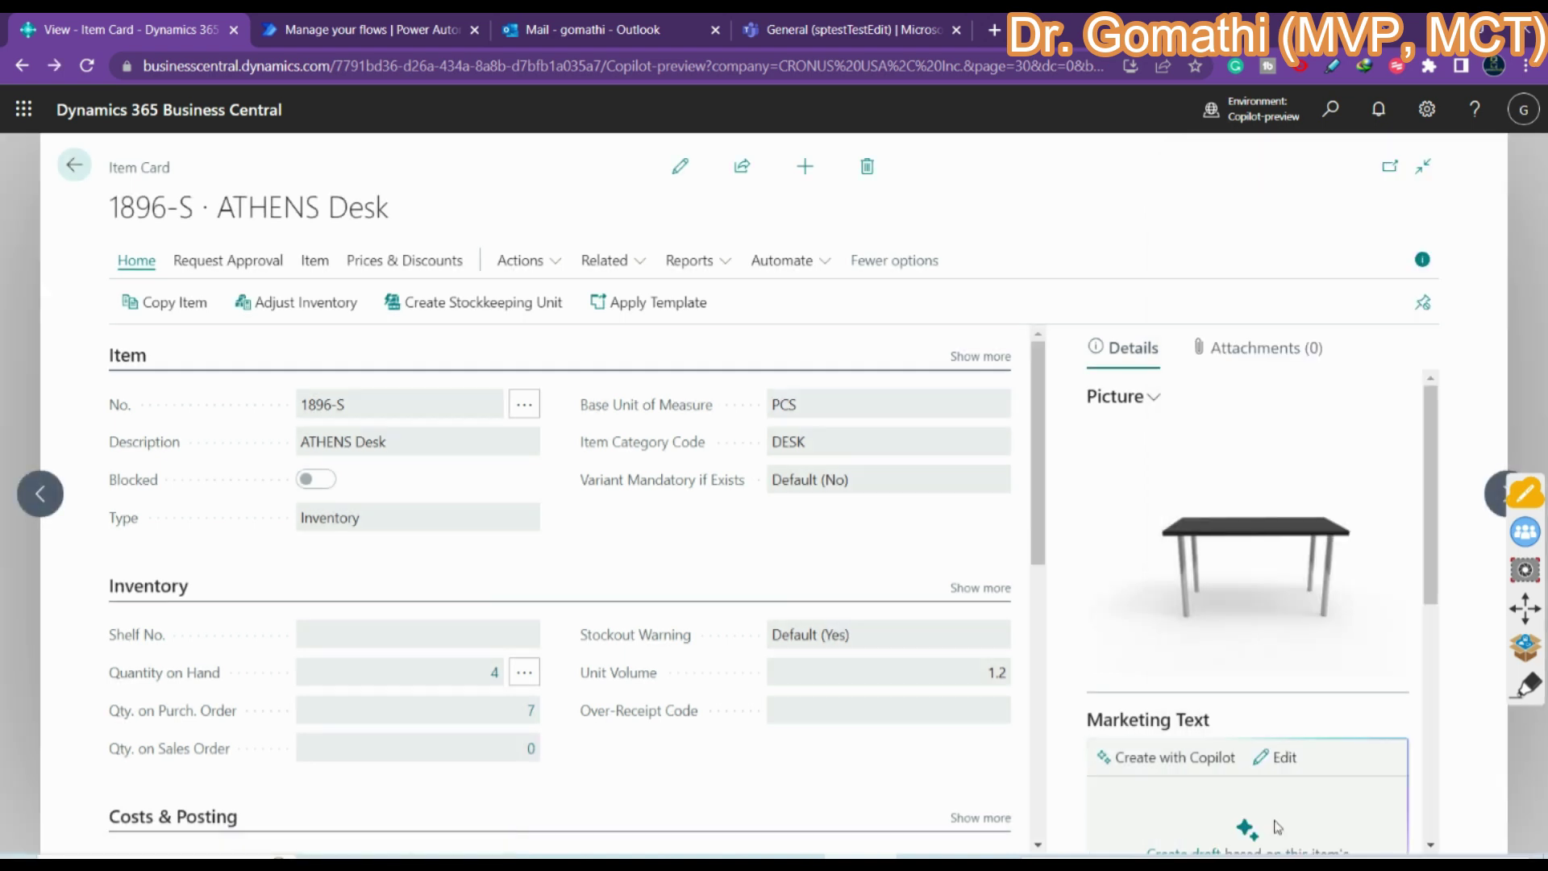